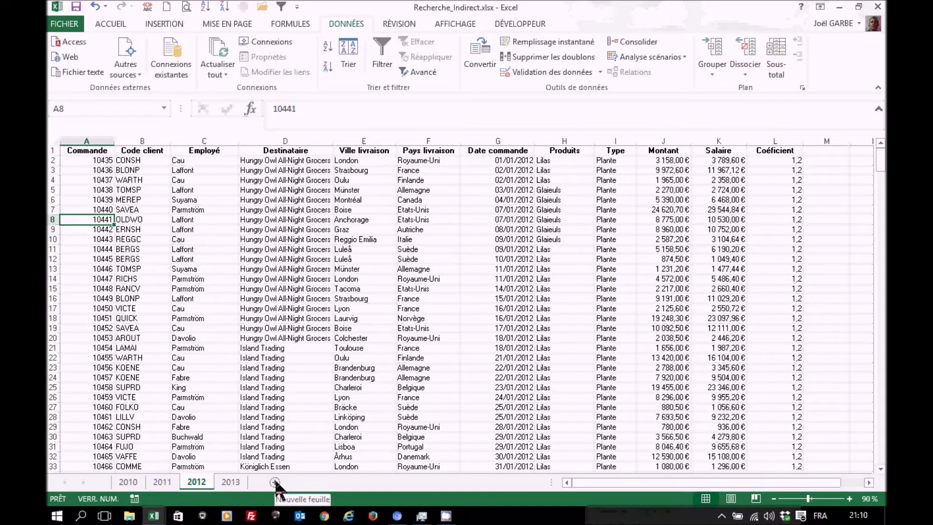
# Add a new worksheet, place it after the 2013 sheet and rename it Statistiques.
pyautogui.click(276, 482)
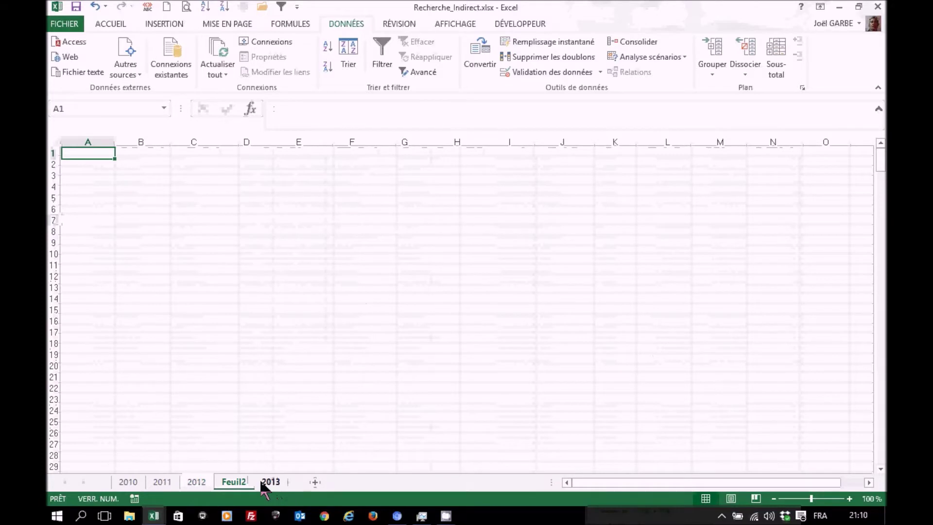
pyautogui.moveTo(253, 480); pyautogui.dragTo(298, 484)
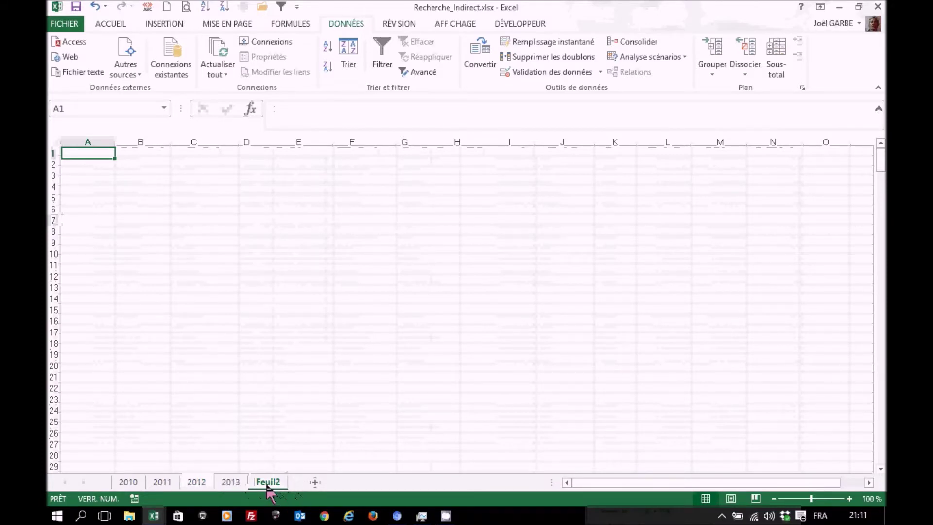
pyautogui.doubleClick(267, 484)
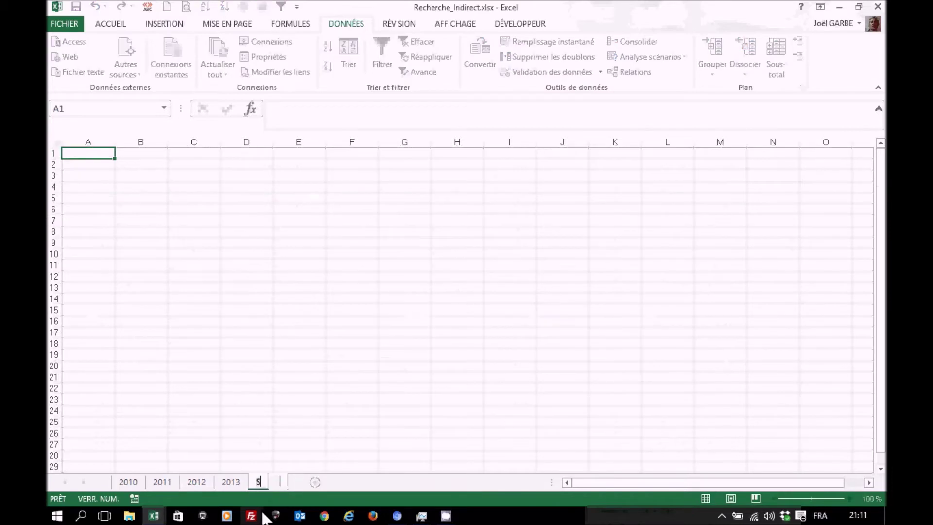
pyautogui.write('Statistiques')
pyautogui.press('Return')
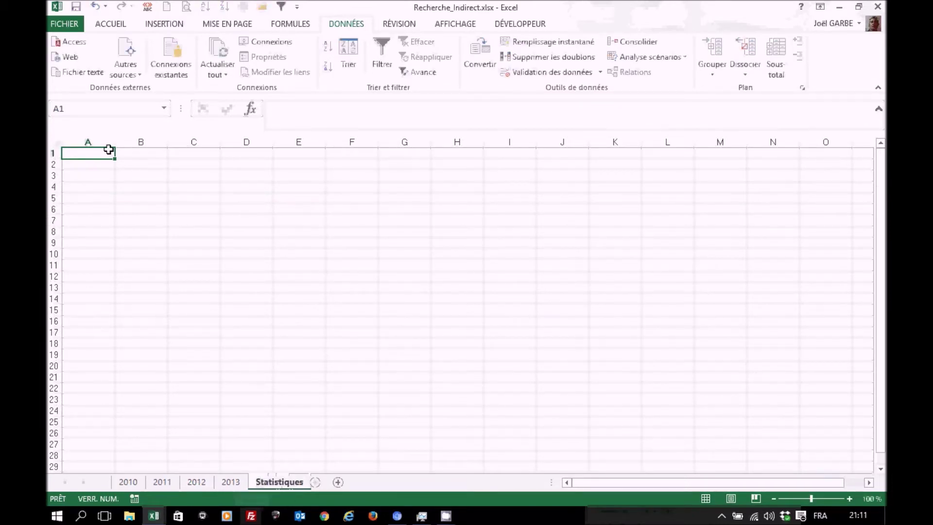
# Enter "Année" in A1 and give B1 a list validation with the source 2010;2011;2012;2013.
pyautogui.write('Année')
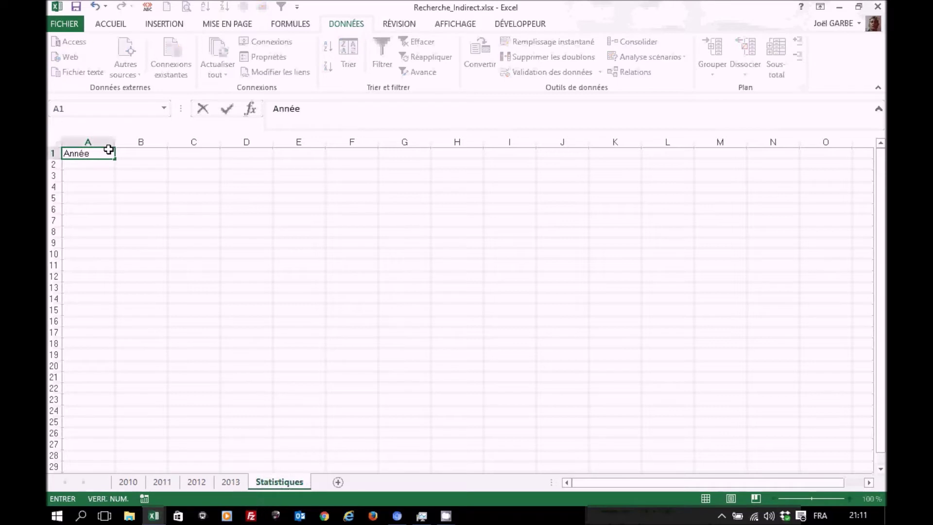
pyautogui.press('Tab')
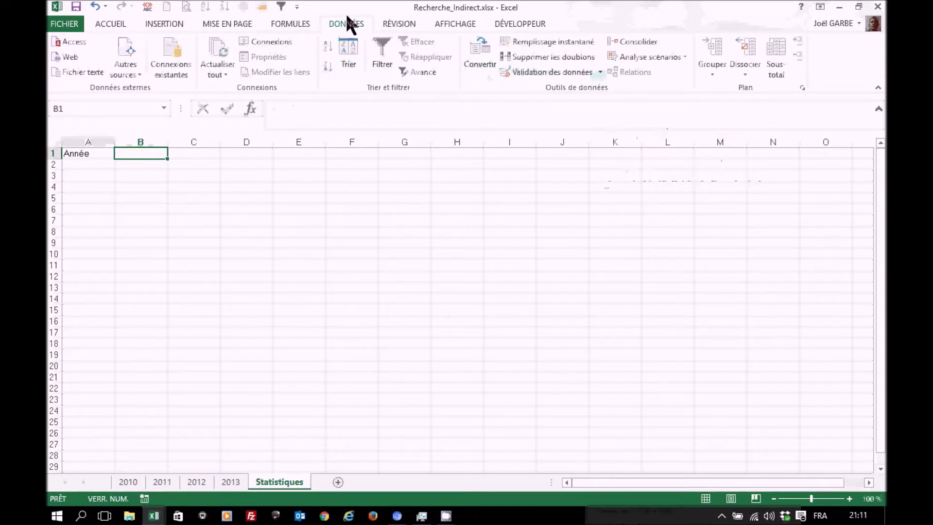
pyautogui.click(599, 72)
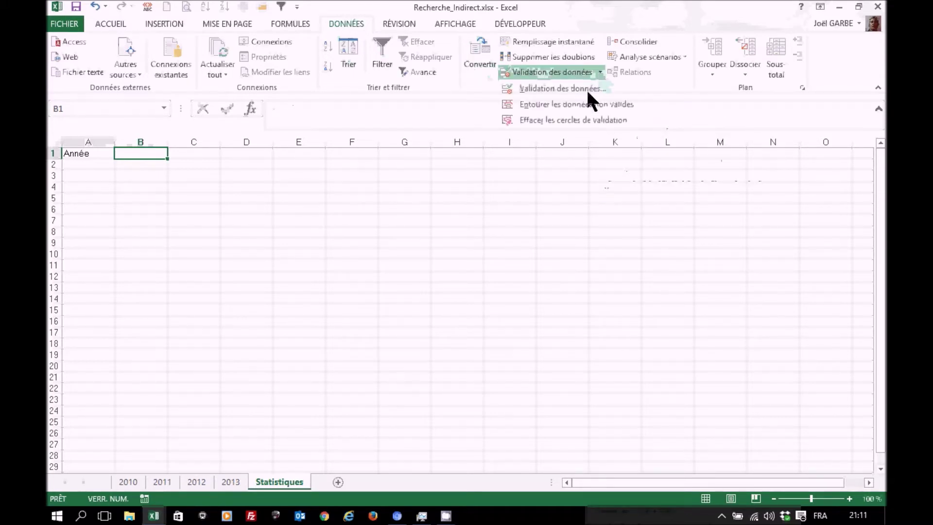
pyautogui.click(583, 91)
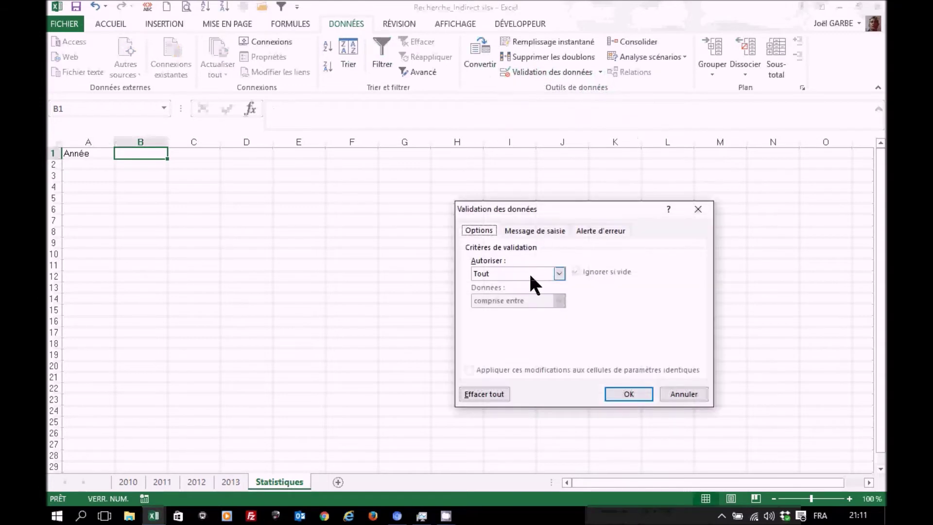
pyautogui.click(529, 273)
pyautogui.click(492, 311)
pyautogui.click(488, 326)
pyautogui.write('2010;2011;2012;2013')
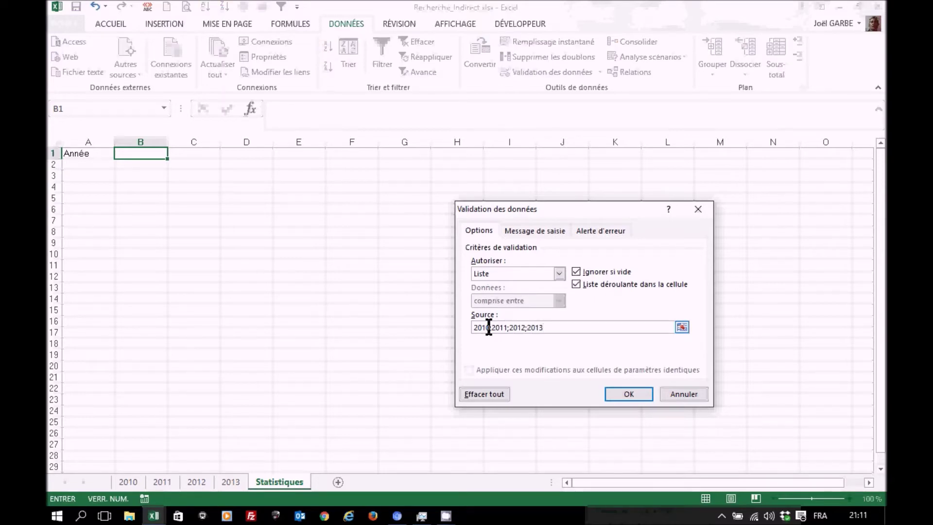
pyautogui.click(631, 387)
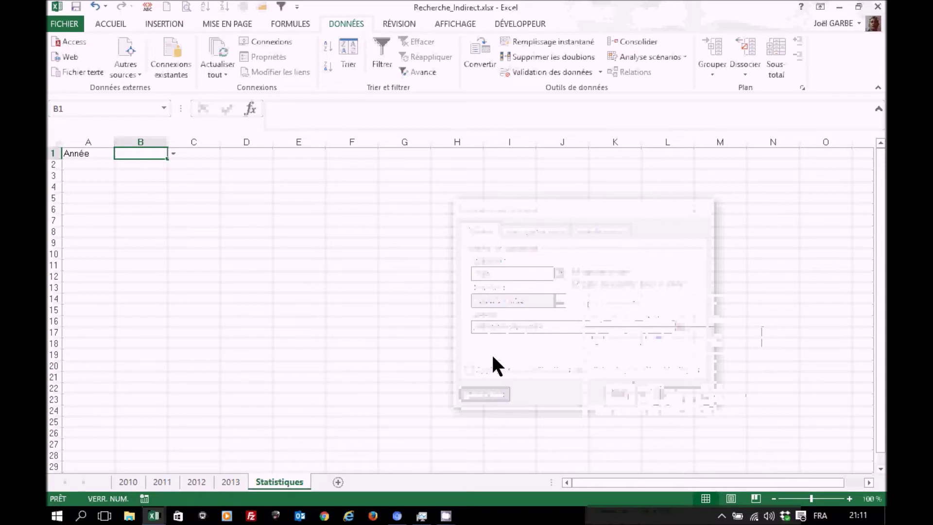
# Check the list validation settings of cell B1 and choose 2011 from its drop-down list.
pyautogui.click(599, 72)
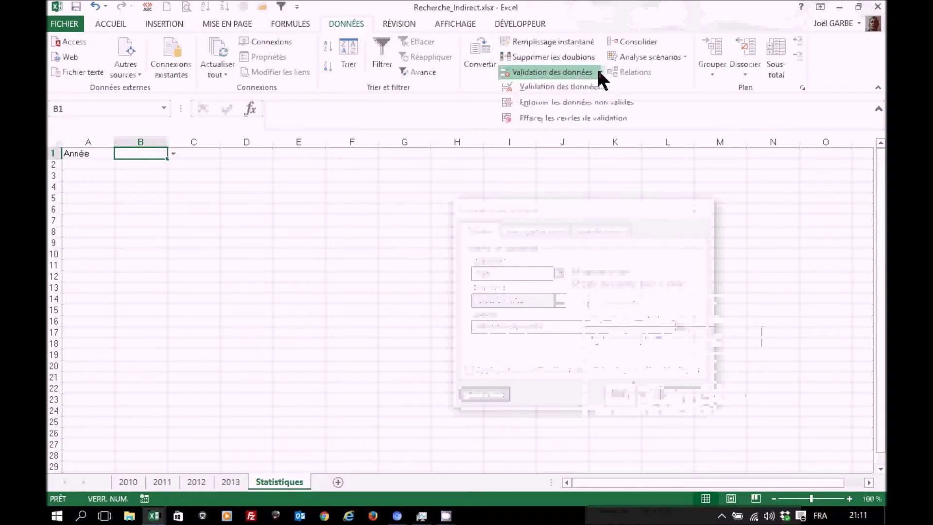
pyautogui.click(575, 87)
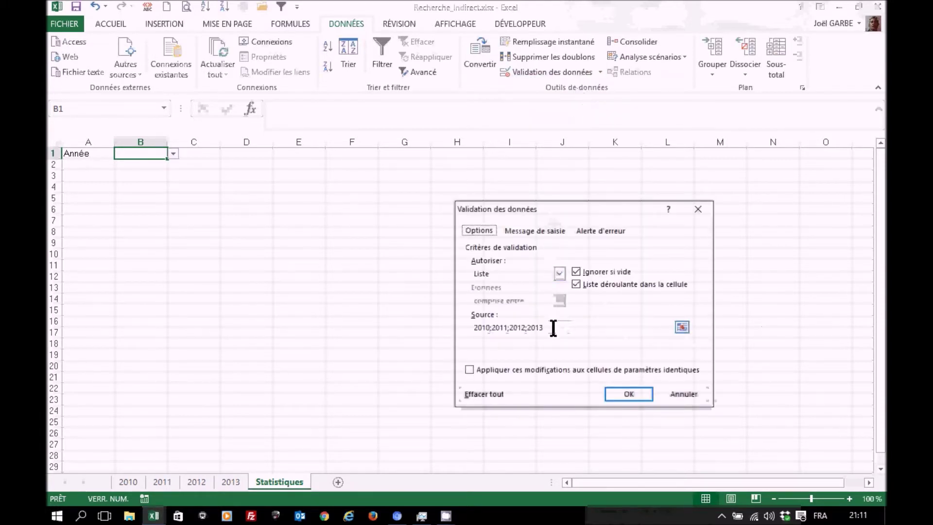
pyautogui.click(632, 393)
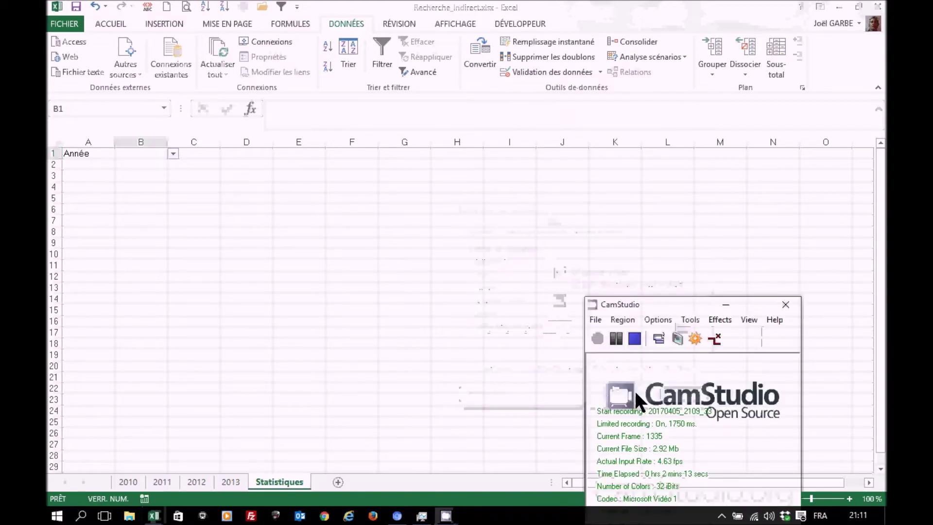
pyautogui.click(172, 151)
pyautogui.click(148, 171)
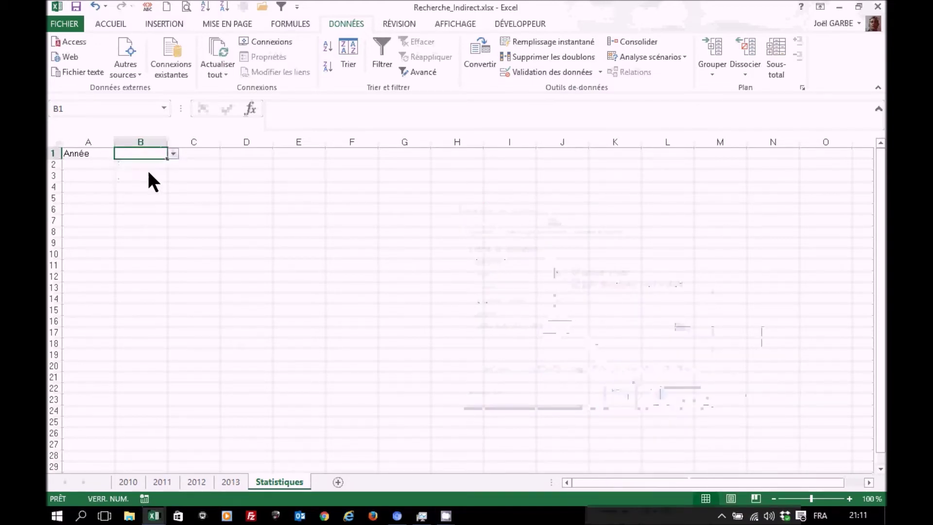
# Enter the row label "La meilleure" in cell A4.
pyautogui.click(101, 187)
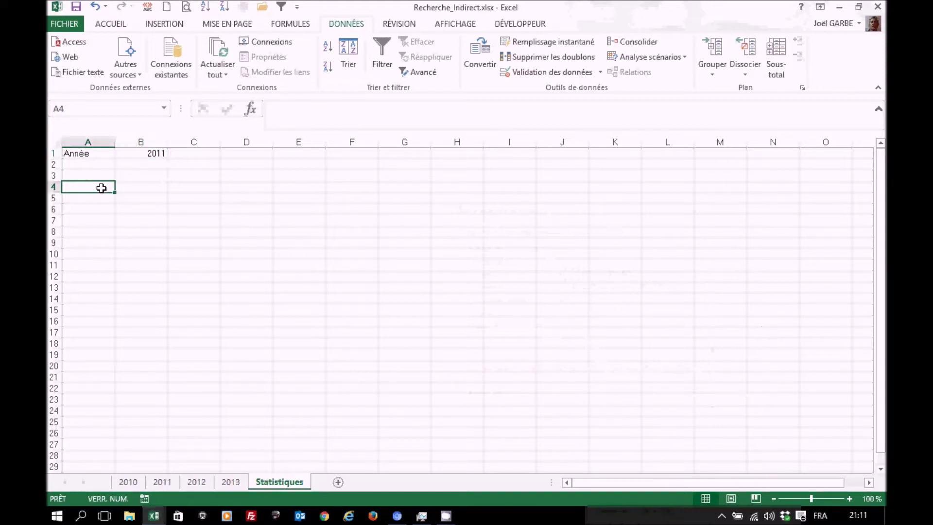
pyautogui.write('La')
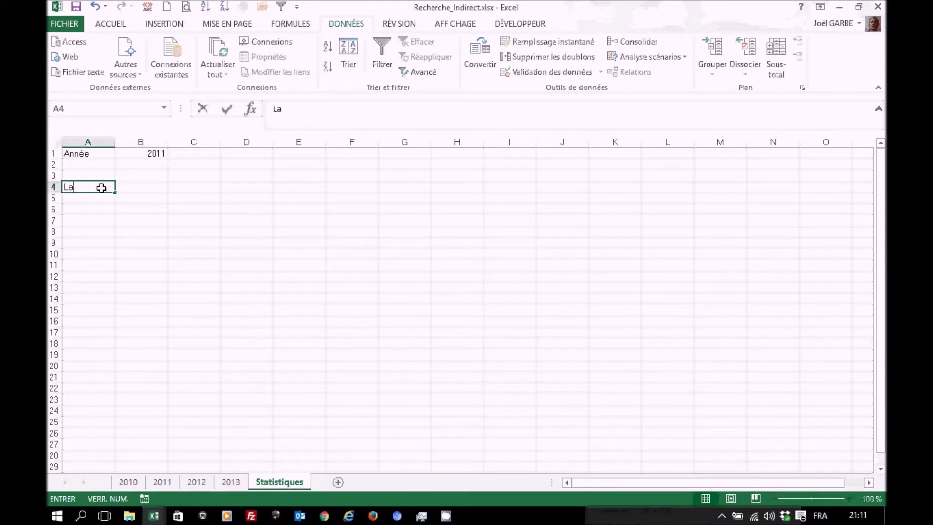
pyautogui.write(' meilleur')
pyautogui.press('Return')
pyautogui.click(101, 187)
pyautogui.click(338, 108)
pyautogui.write('e')
pyautogui.press('Return')
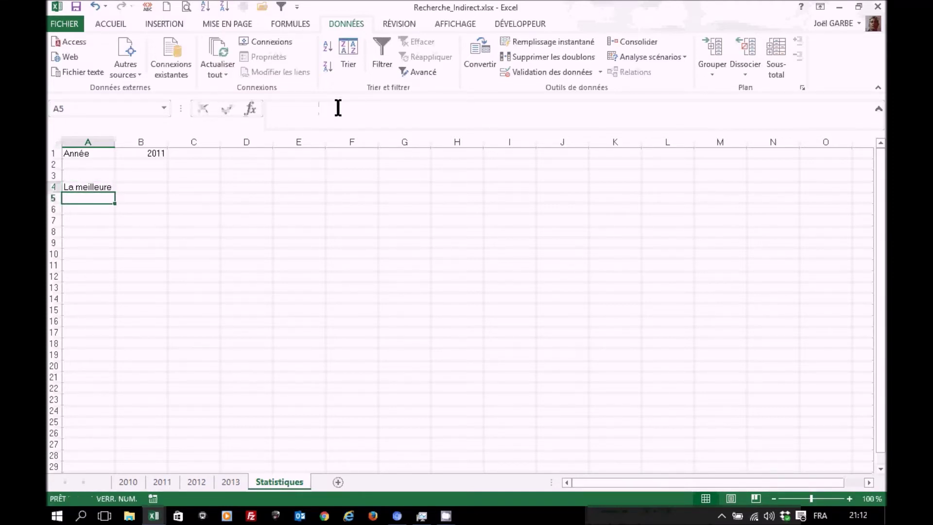
# Enter the row labels "La seconde", "La troisième" and "La quatrième" in cells A5 to A7.
pyautogui.write('La seconde')
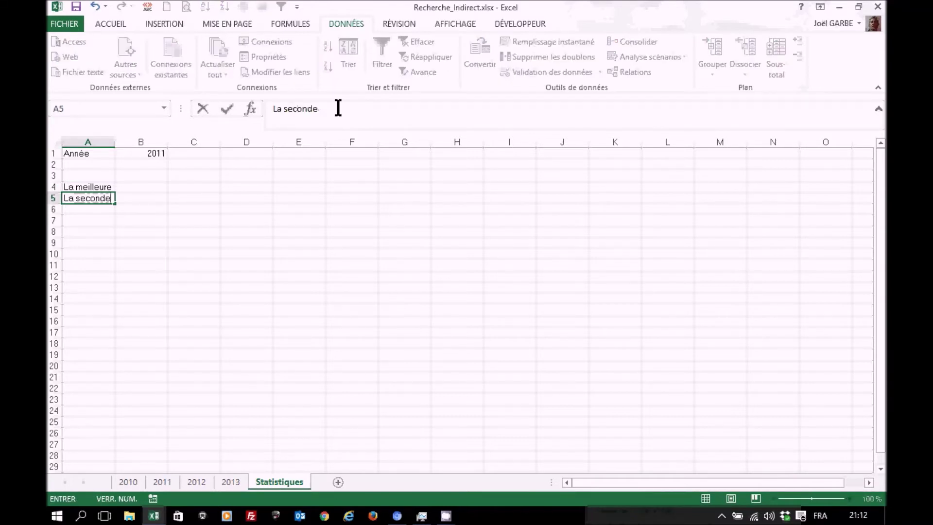
pyautogui.press('Return')
pyautogui.write('La troisième')
pyautogui.press('Return')
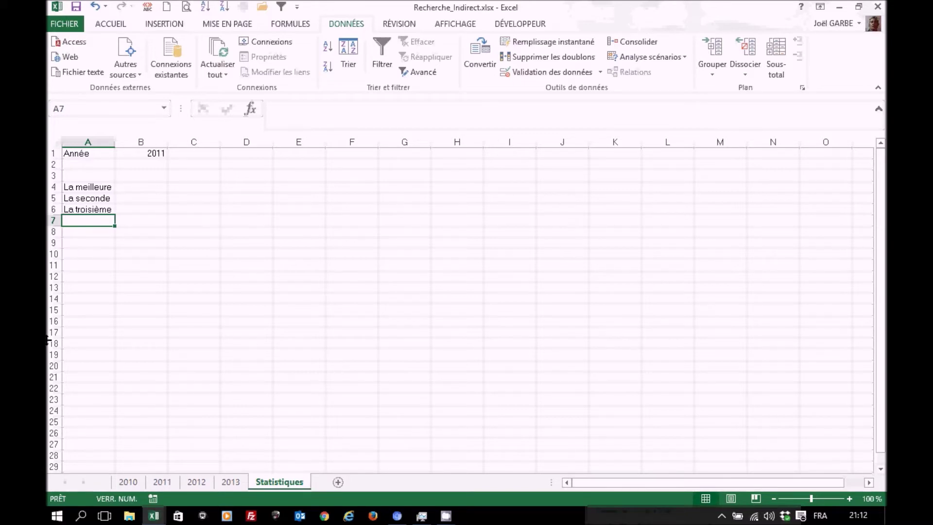
pyautogui.write('La quatrième')
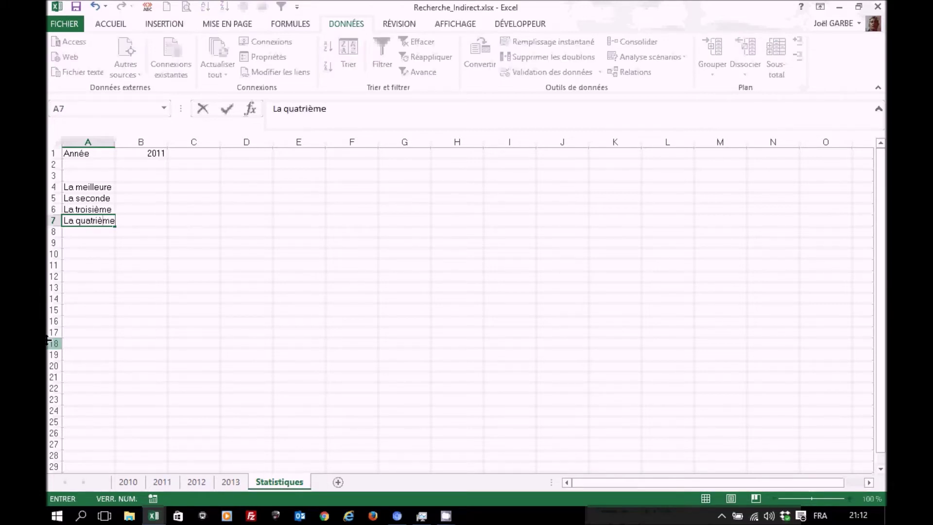
pyautogui.hotkey('ctrl', 'Return')
pyautogui.press('Right')
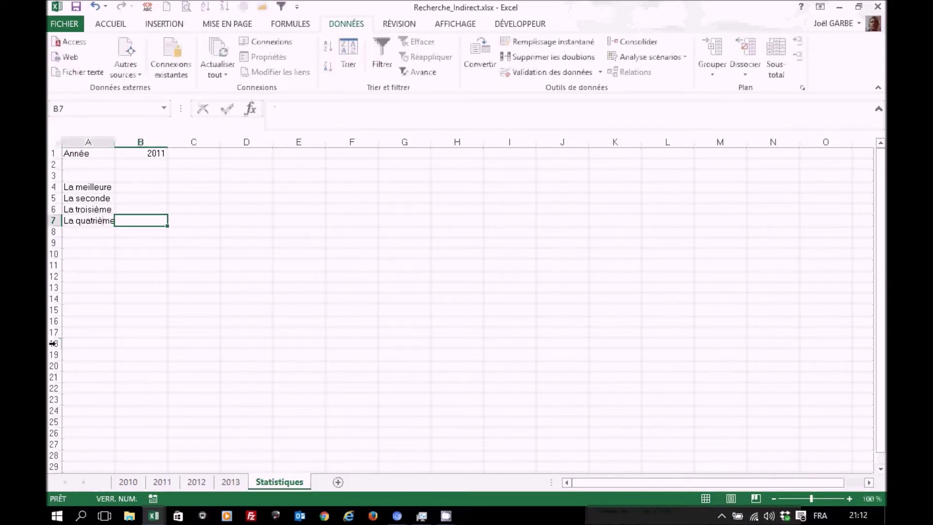
# Enter the headers "Montant" in B3 and "N° Commande" in C3, and widen column C to fit its header.
pyautogui.click(155, 174)
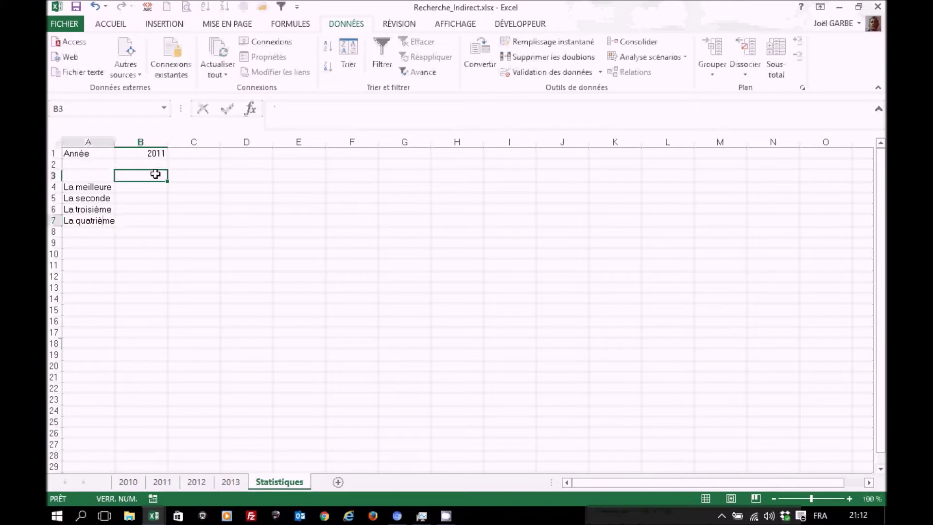
pyautogui.write('Montant')
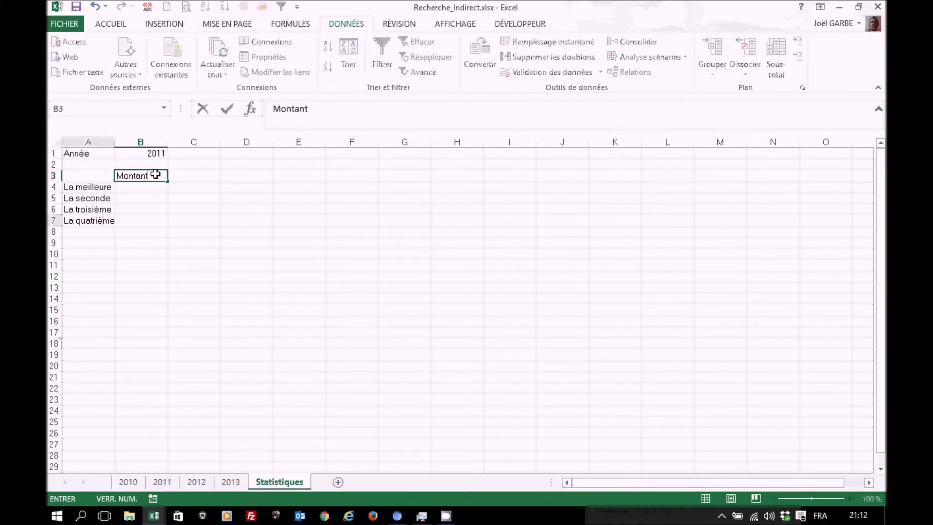
pyautogui.press('Tab')
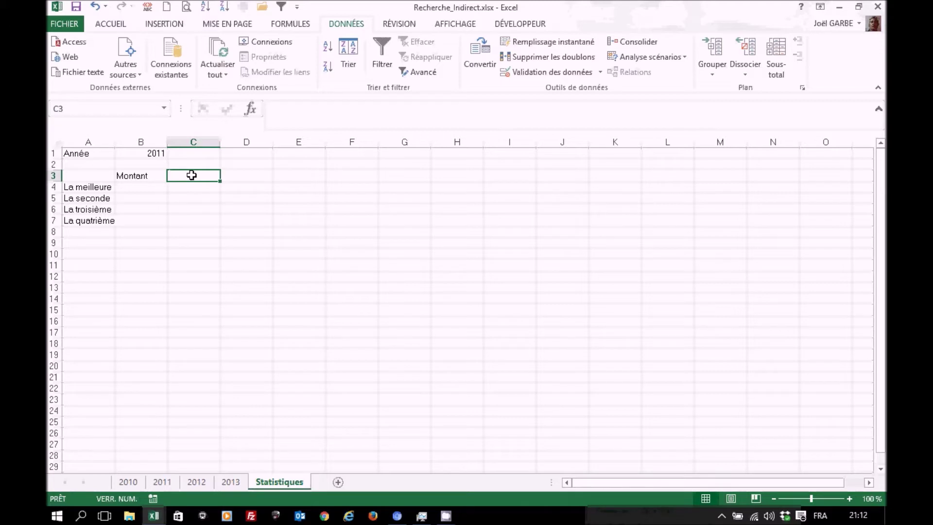
pyautogui.write('N°')
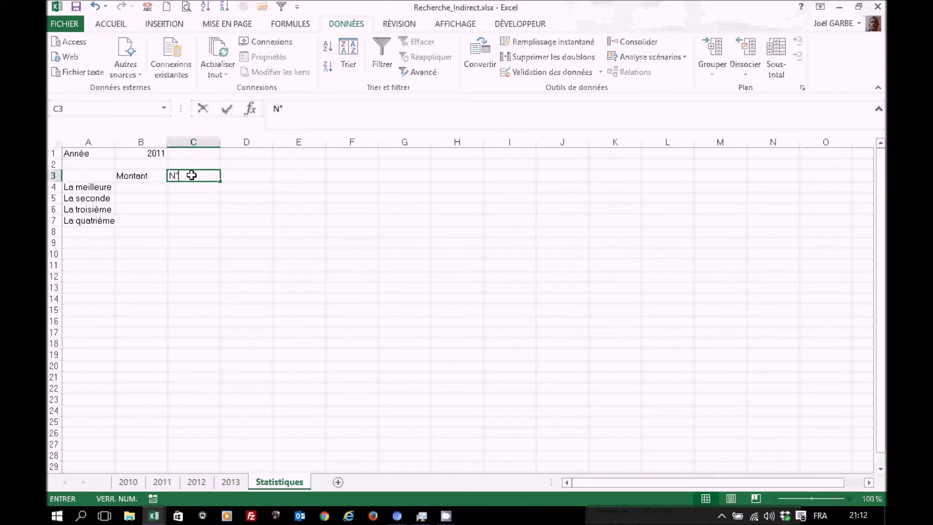
pyautogui.write(' Commande')
pyautogui.press('Tab')
pyautogui.moveTo(219, 142); pyautogui.dragTo(228, 142)
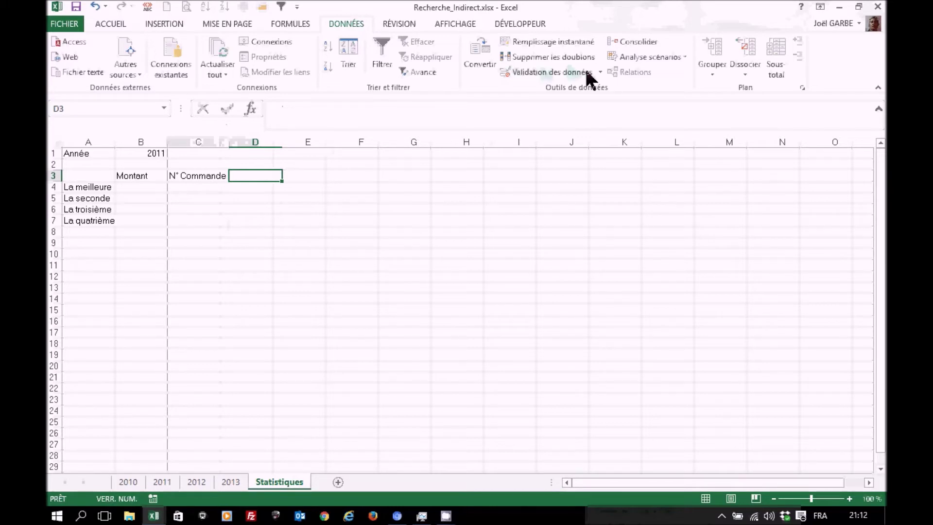
# Give D3 a list validation sourced from the header row of the 2010 sheet and choose Employé from the list.
pyautogui.click(600, 73)
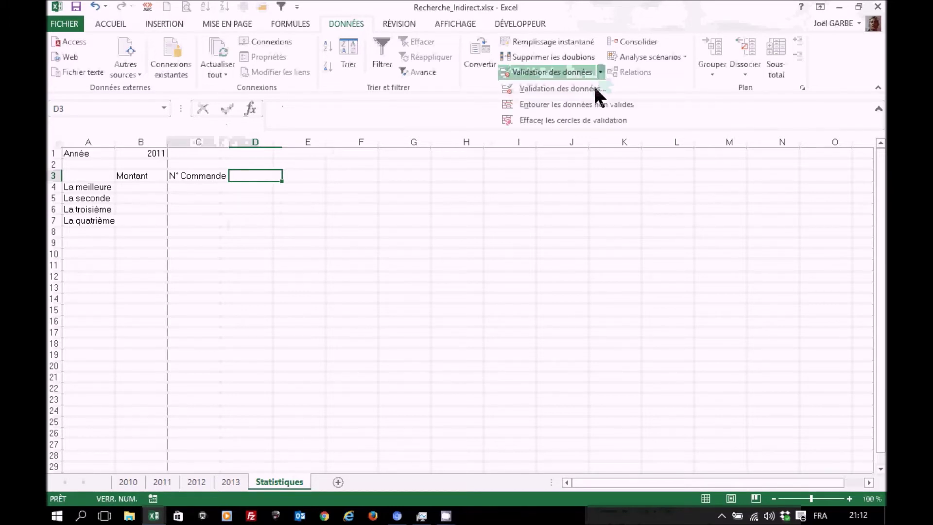
pyautogui.click(594, 87)
pyautogui.click(500, 273)
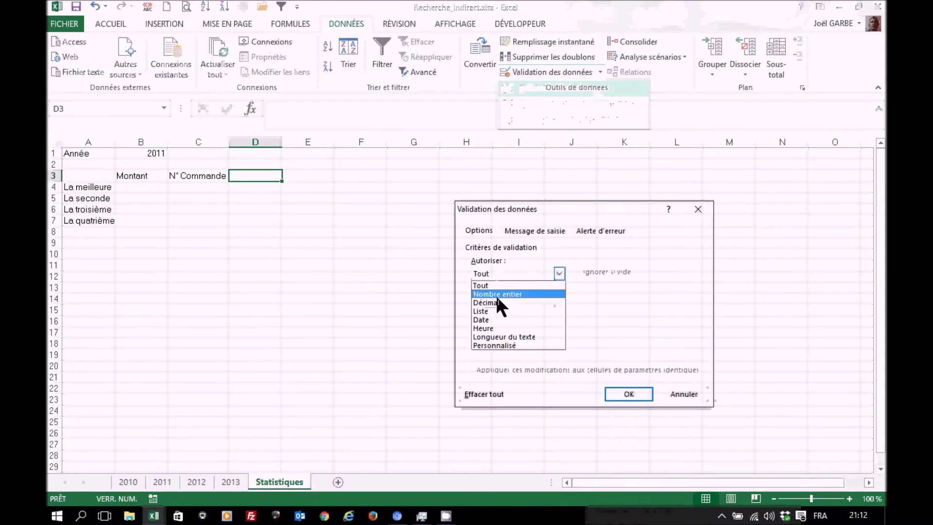
pyautogui.click(493, 311)
pyautogui.click(490, 327)
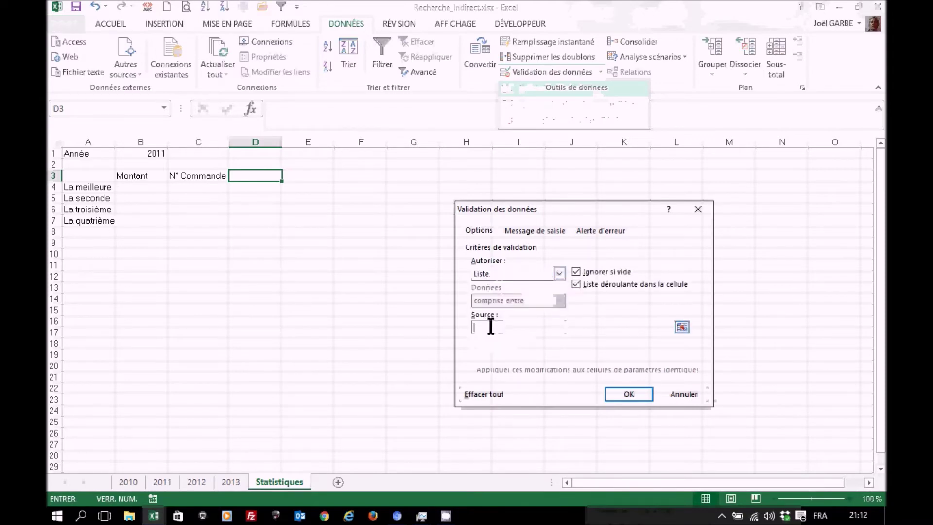
pyautogui.click(128, 481)
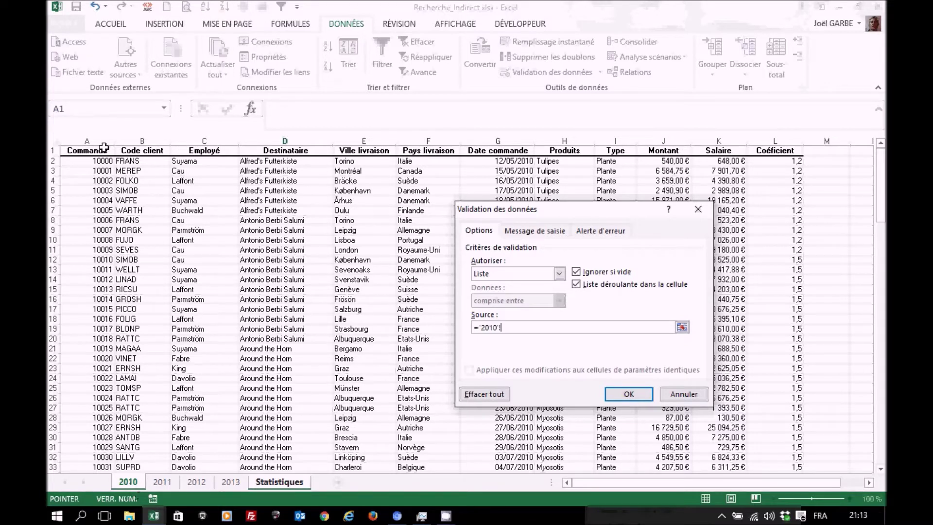
pyautogui.moveTo(94, 149); pyautogui.dragTo(757, 147)
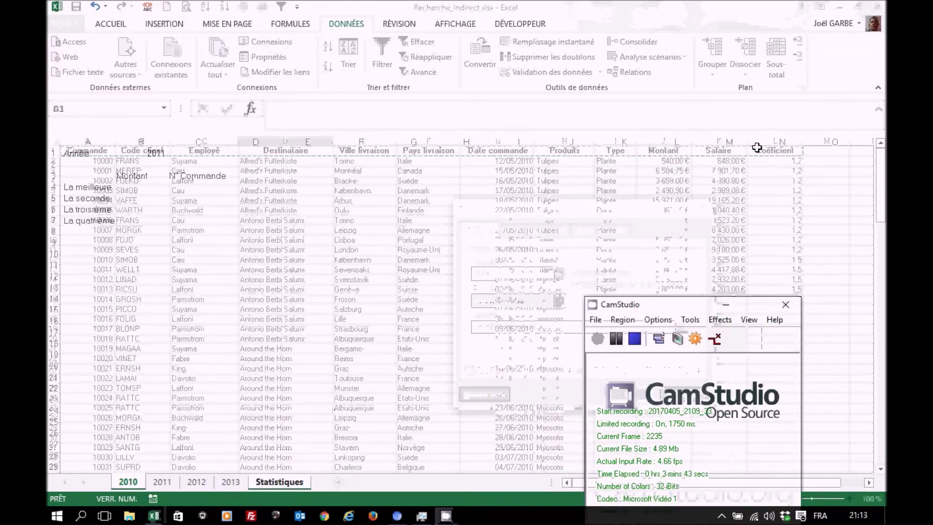
pyautogui.click(288, 175)
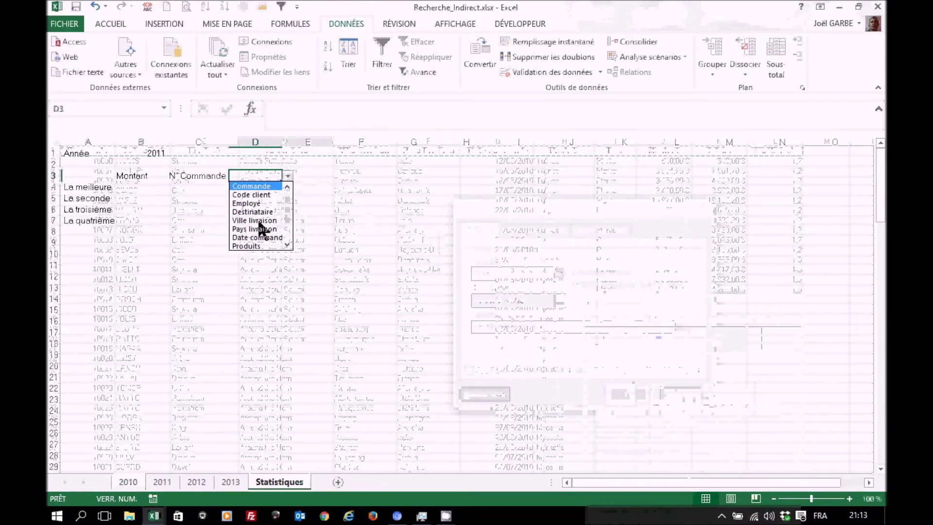
pyautogui.click(258, 203)
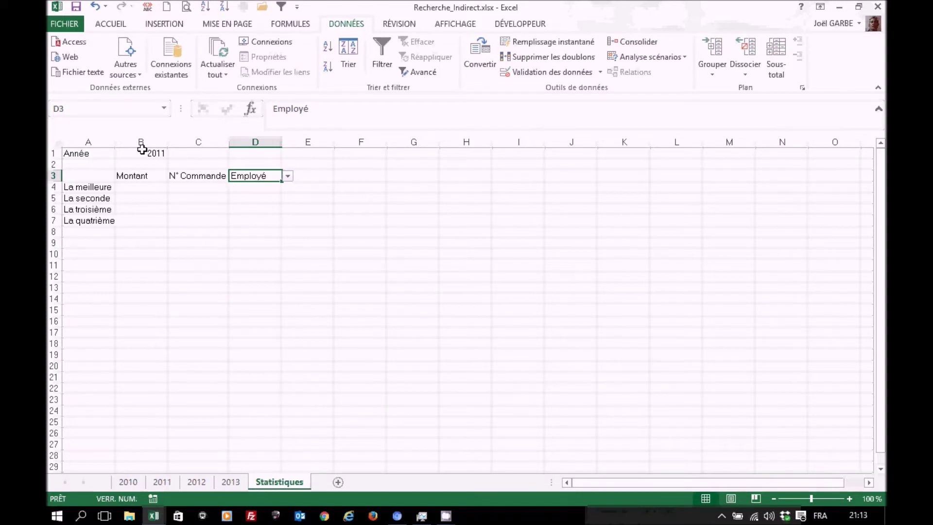
# Insert the GRANDE.VALEUR function from the Statistiques category in cell B4.
pyautogui.click(140, 188)
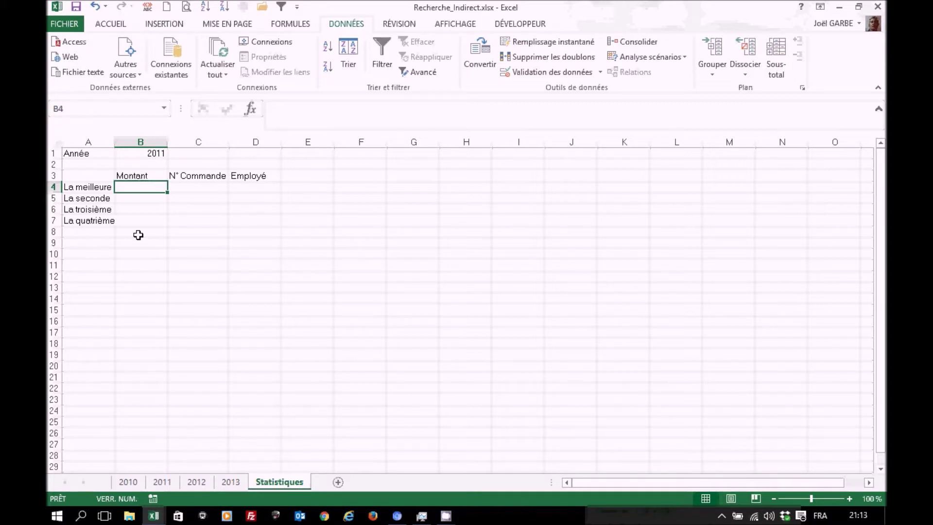
pyautogui.click(250, 108)
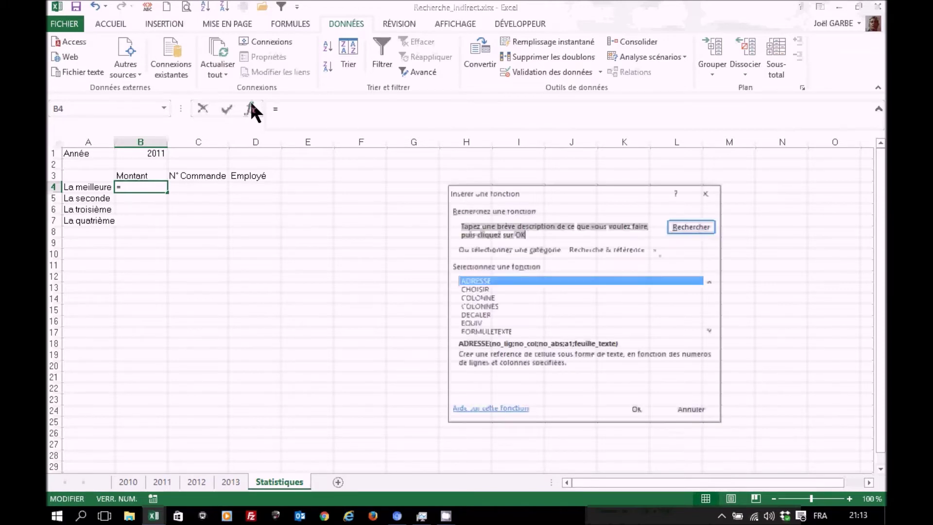
pyautogui.click(655, 248)
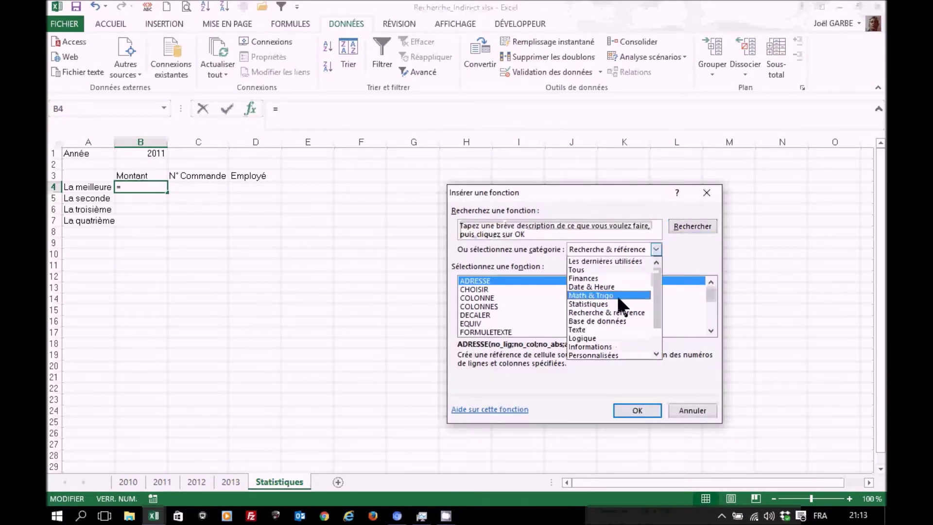
pyautogui.click(602, 304)
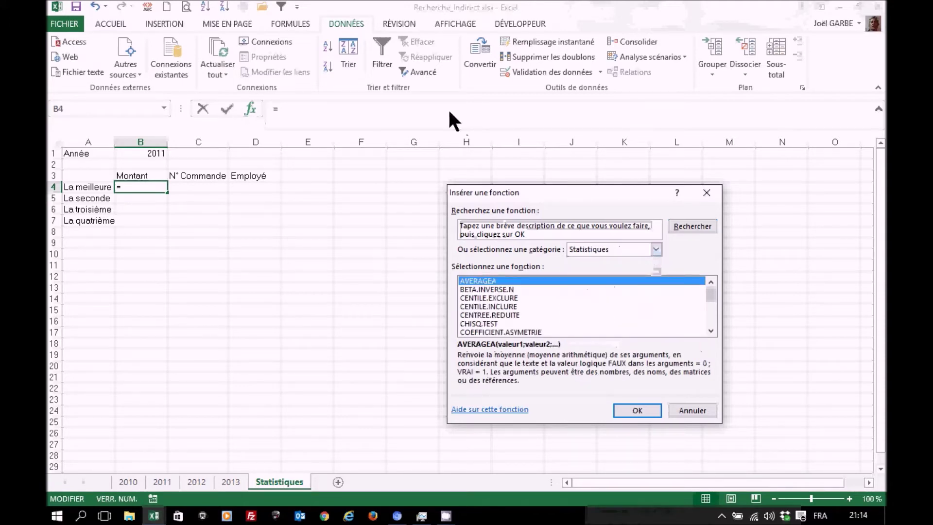
pyautogui.moveTo(532, 186); pyautogui.dragTo(516, 148)
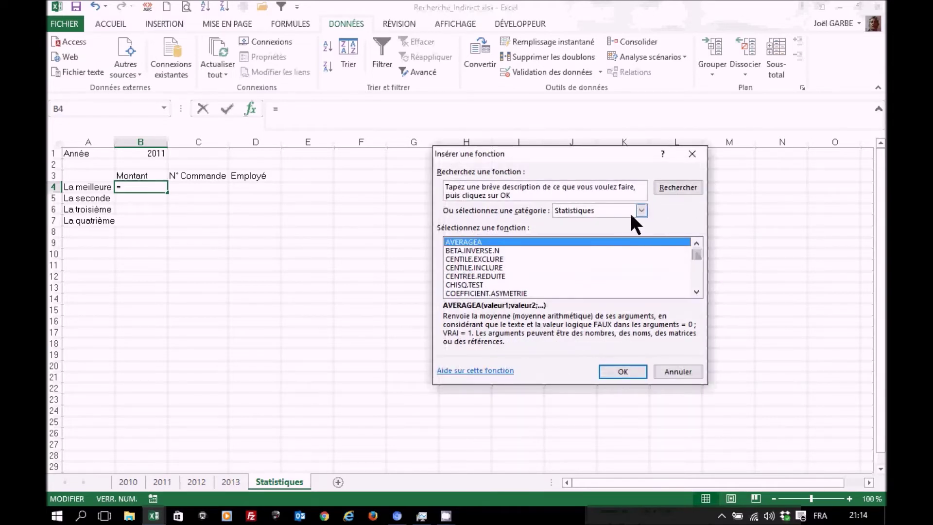
pyautogui.scroll(-6, 698, 275)
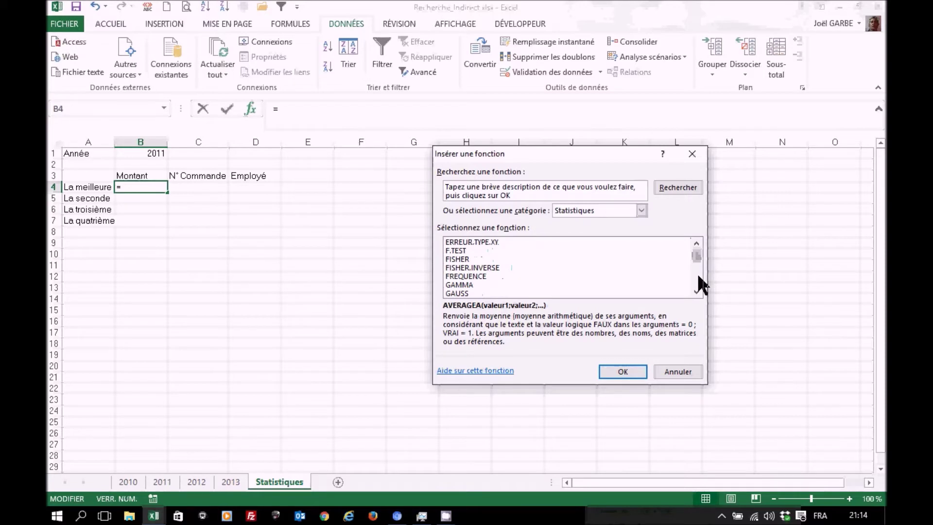
pyautogui.scroll(-2, 698, 275)
pyautogui.click(496, 250)
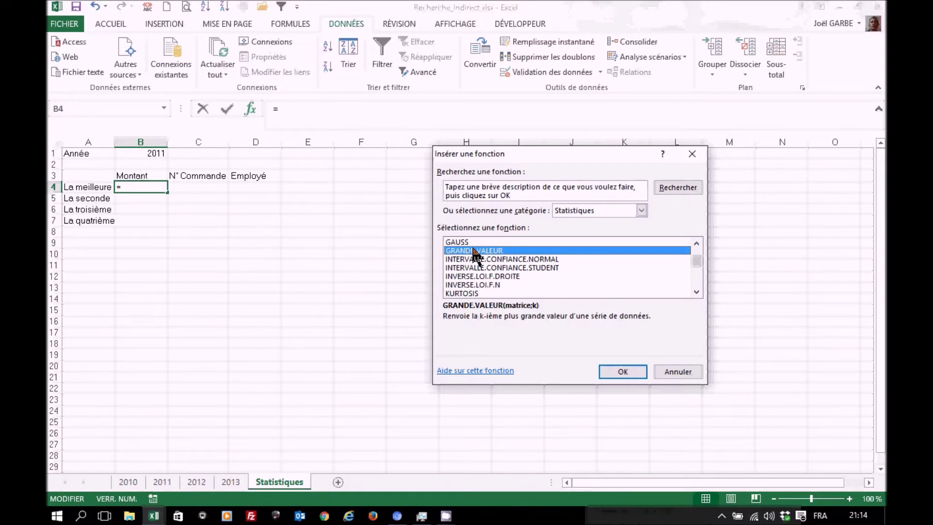
pyautogui.click(620, 370)
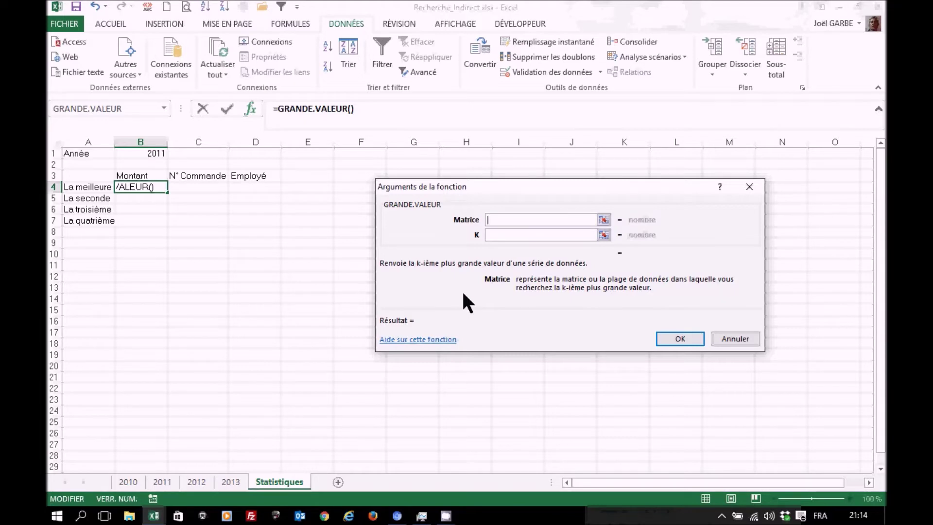
# Set Matrice to column J of the 2010 sheet and K to 1, and fill the formula down to B7.
pyautogui.click(127, 483)
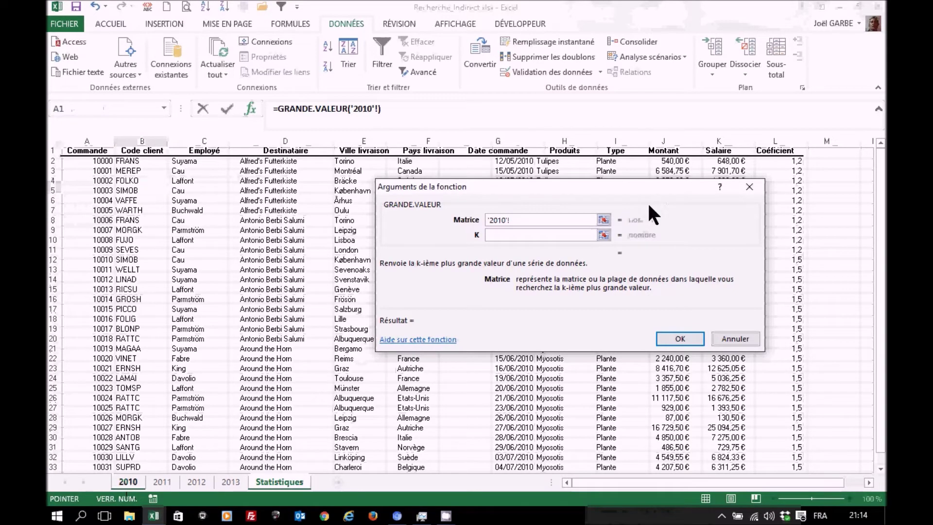
pyautogui.click(658, 141)
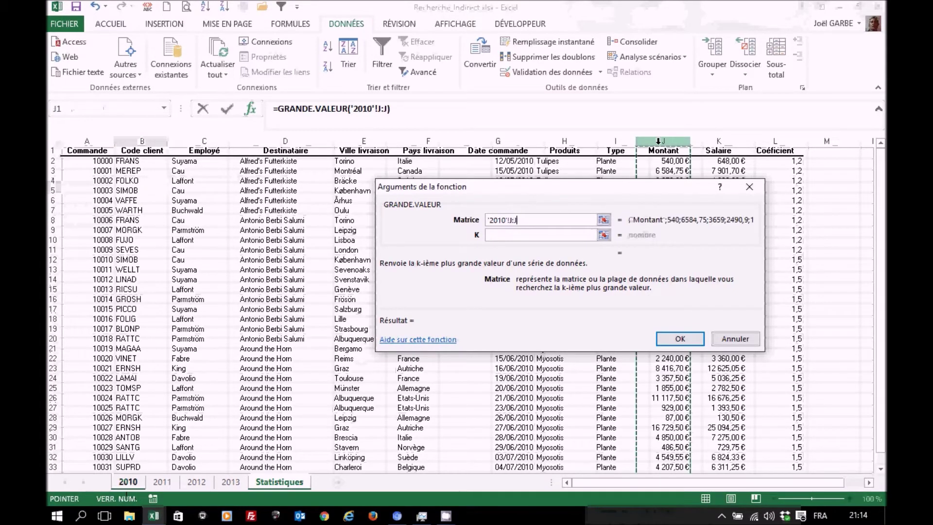
pyautogui.click(503, 234)
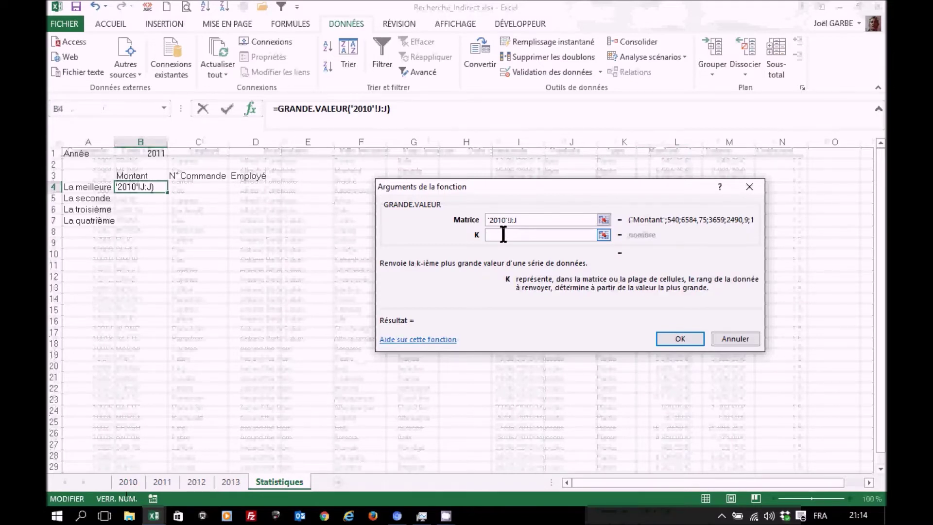
pyautogui.write('1')
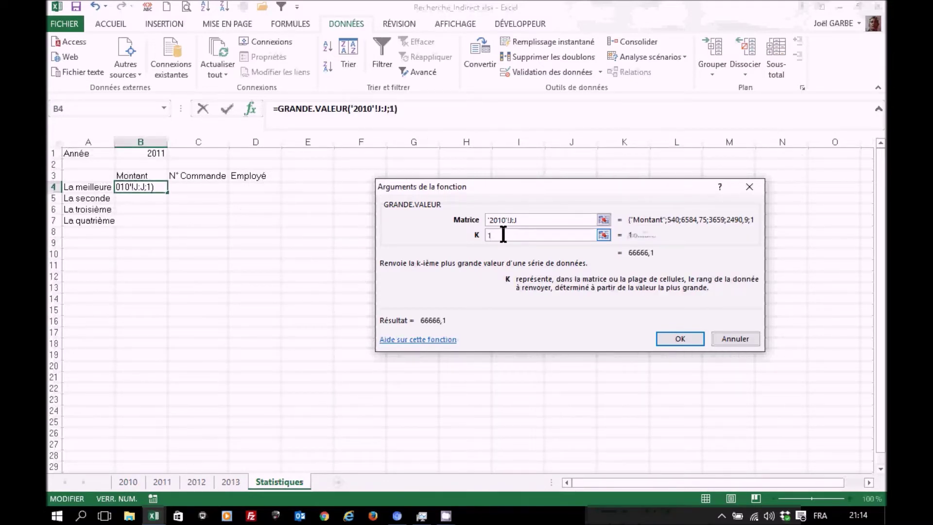
pyautogui.click(685, 334)
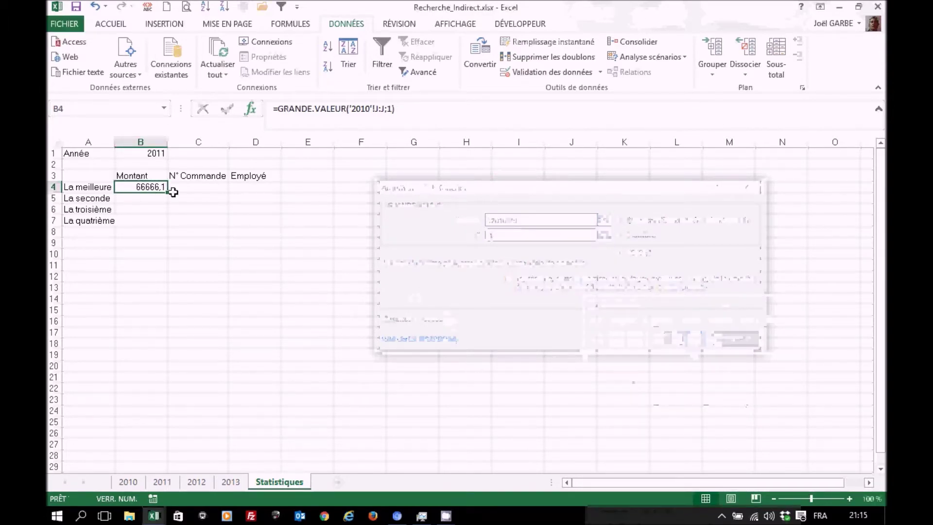
pyautogui.moveTo(167, 192); pyautogui.dragTo(162, 226)
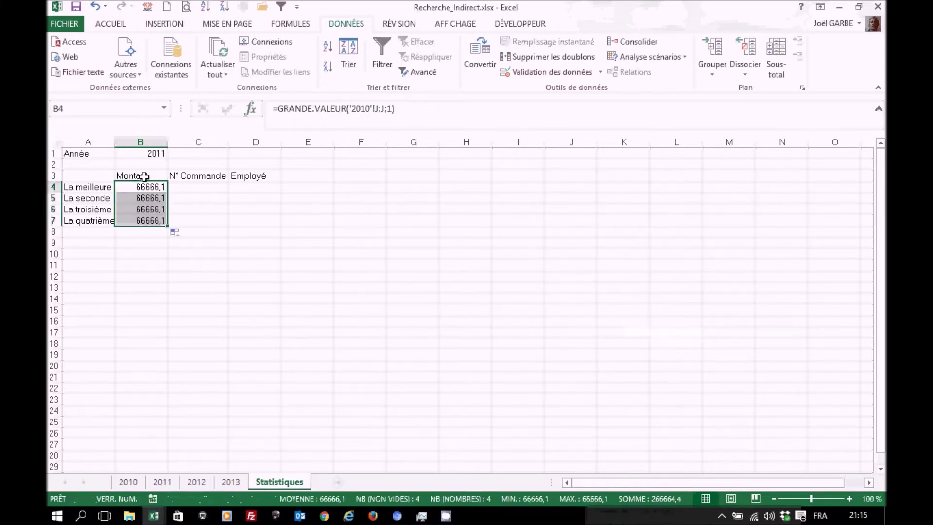
# Remove the K value 1 from the GRANDE.VALEUR formula in B4, keeping the argument separator.
pyautogui.click(147, 187)
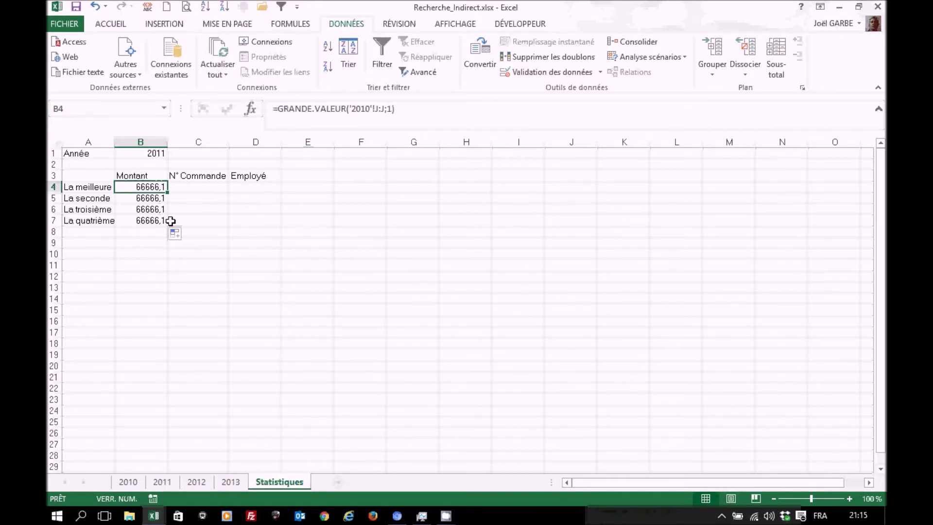
pyautogui.click(388, 107)
pyautogui.click(388, 107)
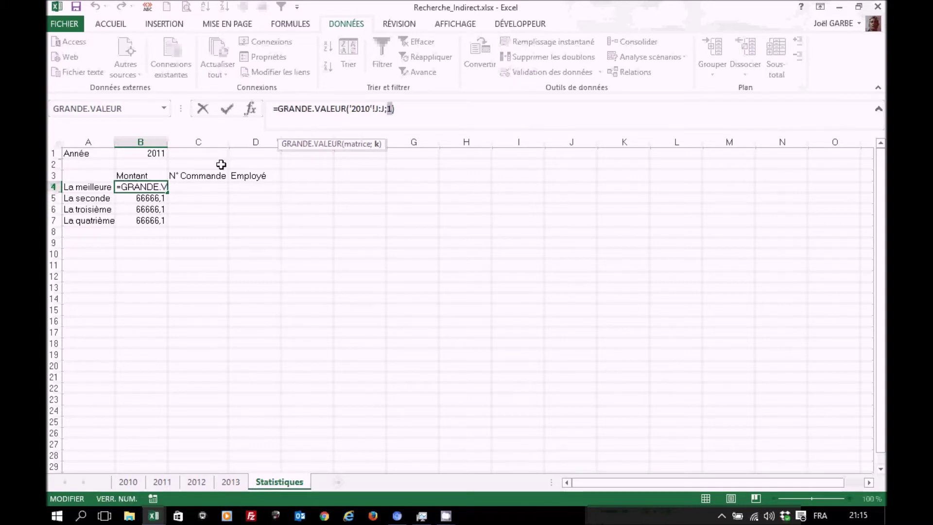
pyautogui.click(387, 108)
pyautogui.write(';')
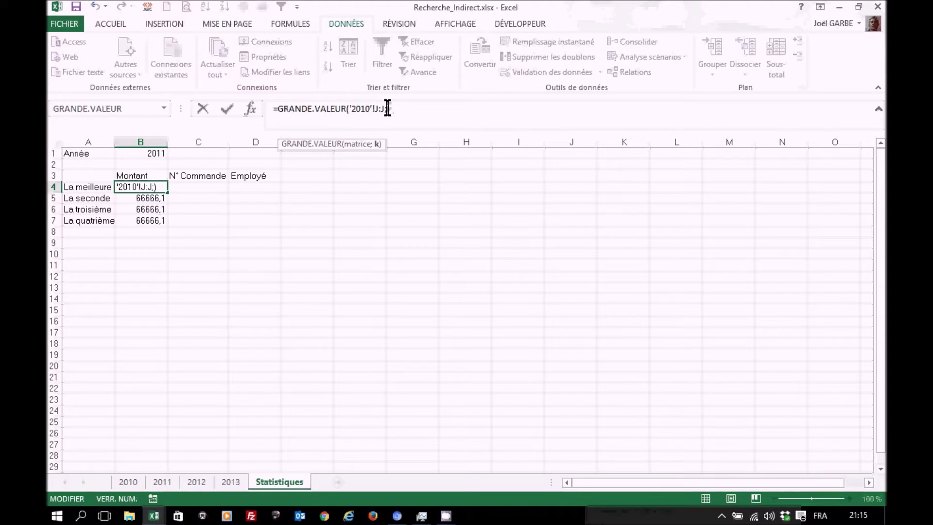
# Nest the LIGNE function from the Recherche & référence category as the K argument, with A4 as its reference.
pyautogui.click(164, 108)
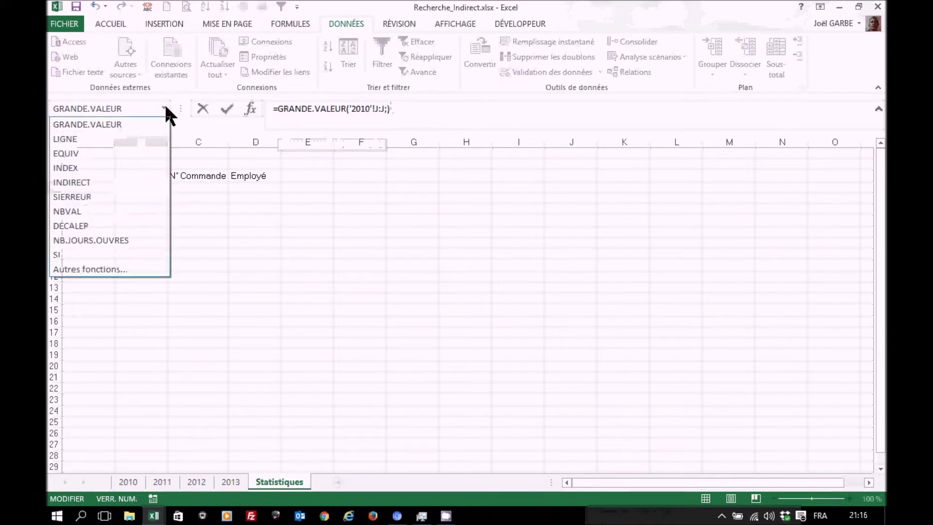
pyautogui.click(109, 268)
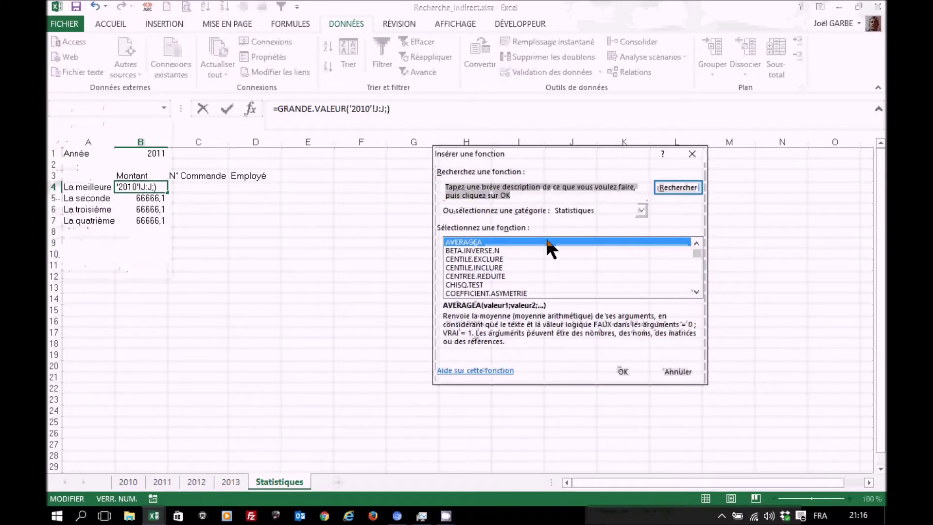
pyautogui.click(642, 210)
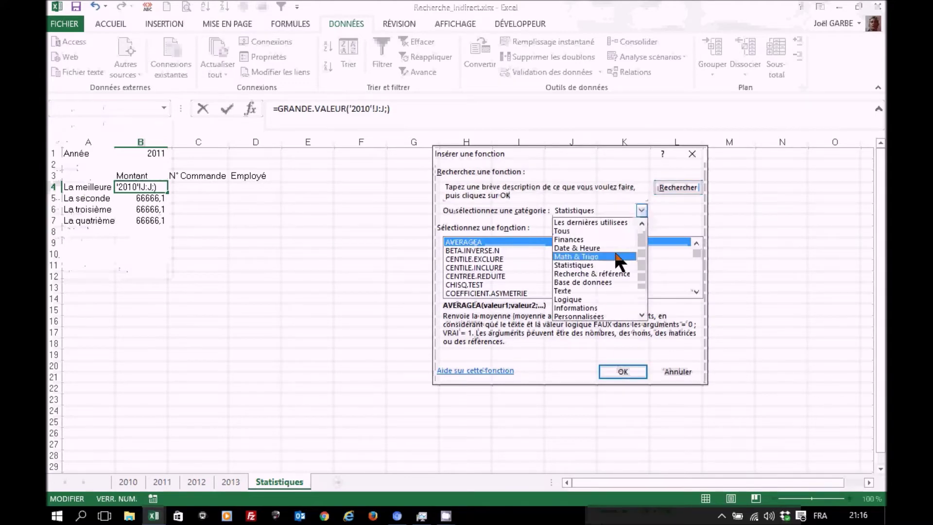
pyautogui.click(603, 274)
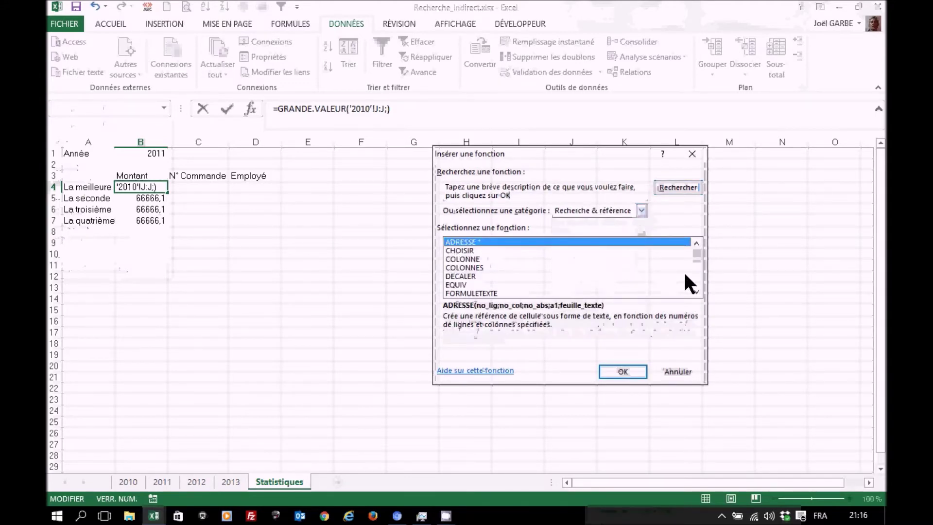
pyautogui.scroll(-2, 699, 280)
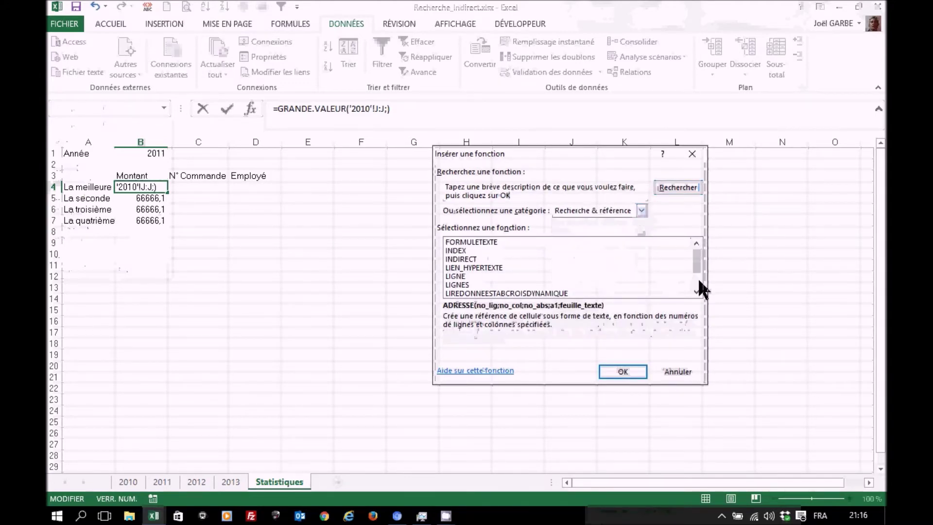
pyautogui.click(468, 276)
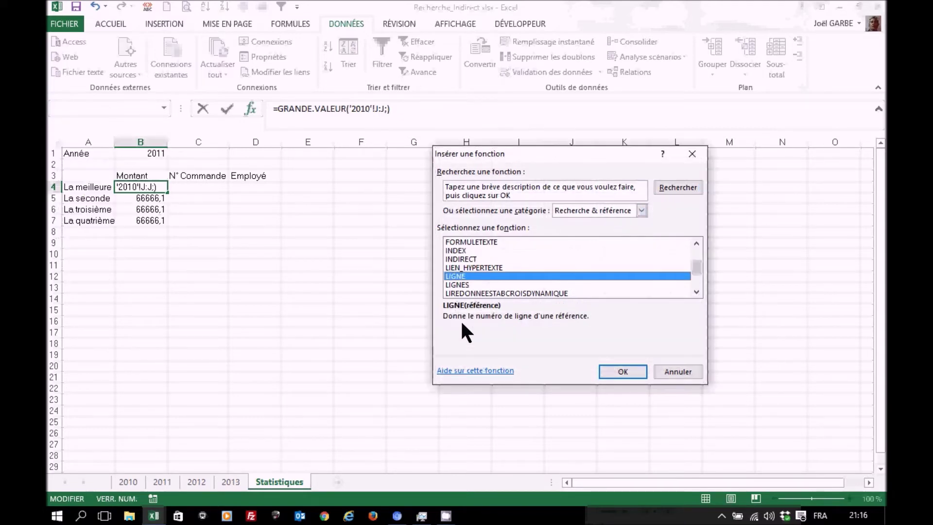
pyautogui.click(623, 373)
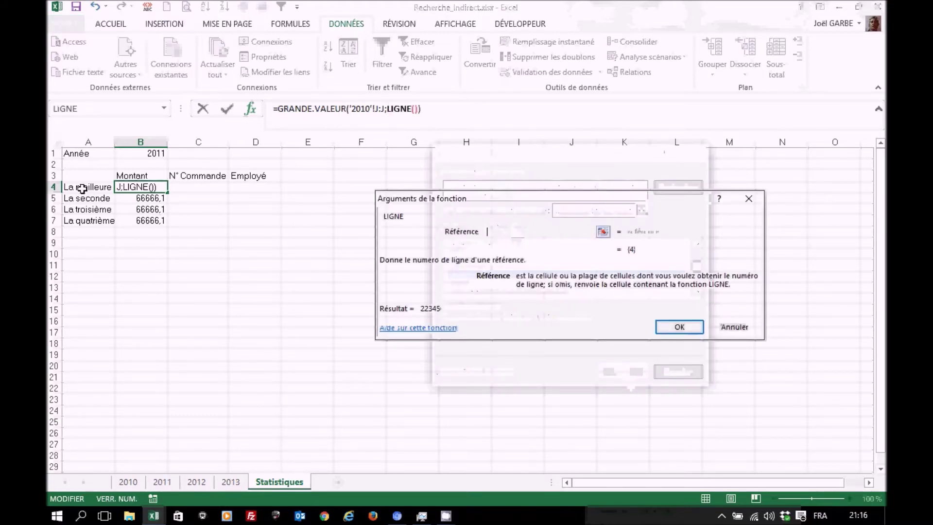
pyautogui.click(82, 188)
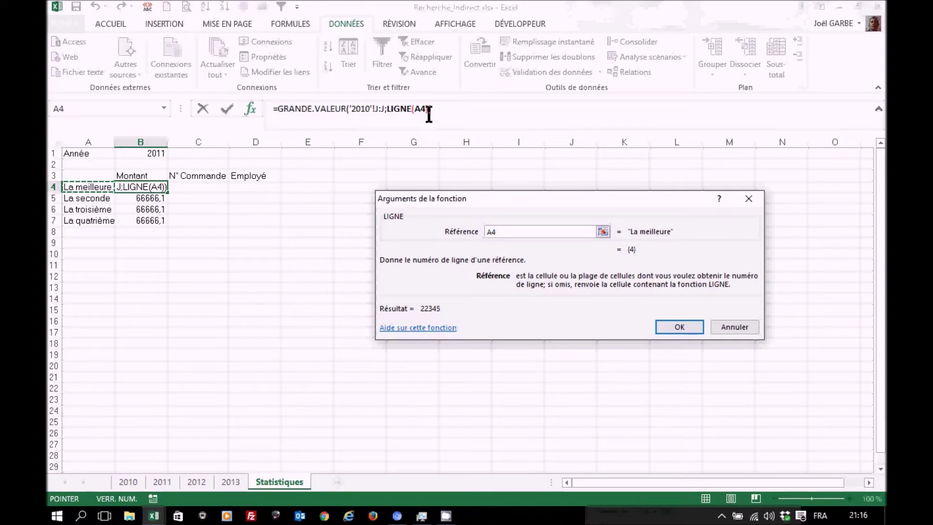
# Extend the K argument of GRANDE.VALEUR to LIGNE(A4)-3 and fill the B4 formula down to B7.
pyautogui.click(295, 107)
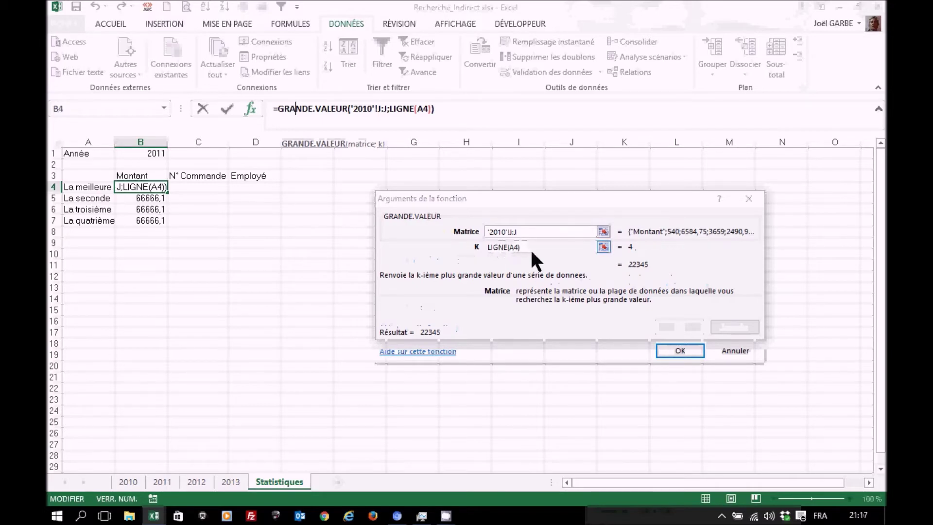
pyautogui.click(558, 248)
pyautogui.write('-3')
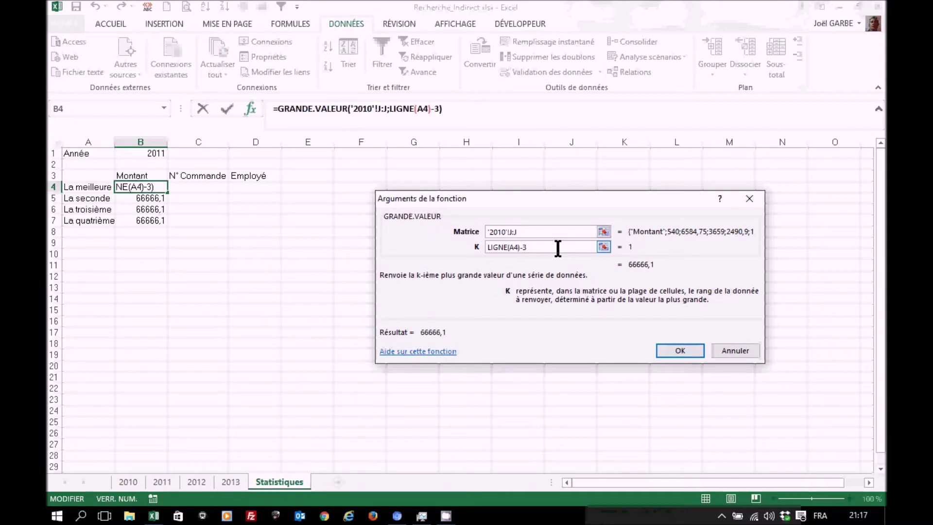
pyautogui.click(680, 351)
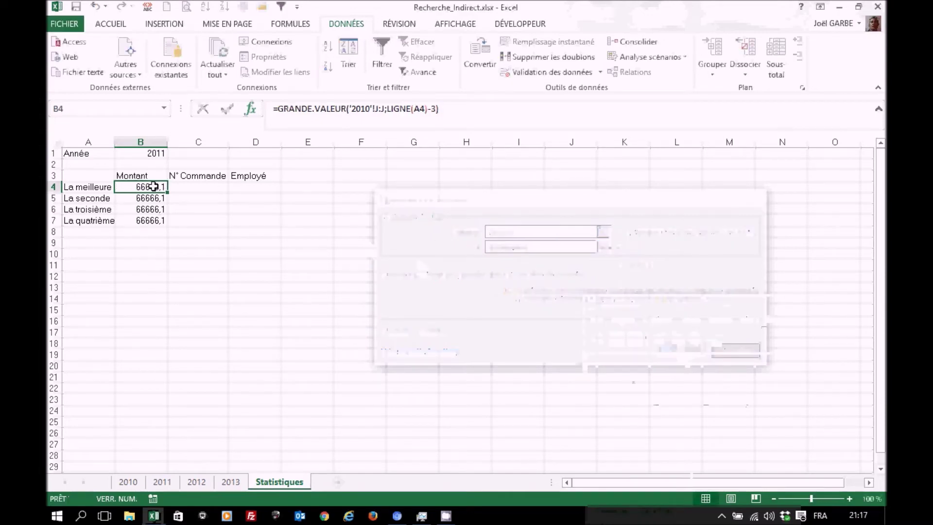
pyautogui.moveTo(167, 192); pyautogui.dragTo(165, 230)
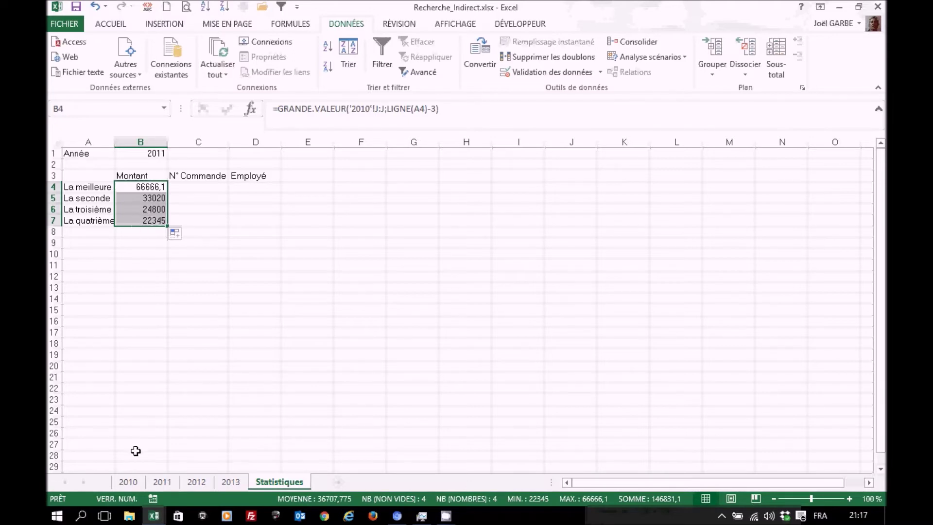
# Sort the 2010 sheet by Montant from largest to smallest and return to the Statistiques sheet.
pyautogui.click(129, 482)
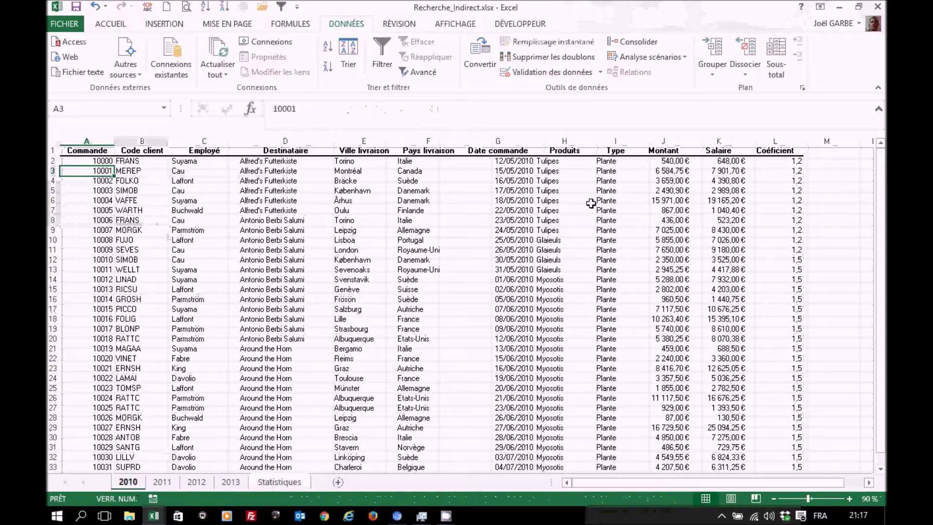
pyautogui.click(673, 190)
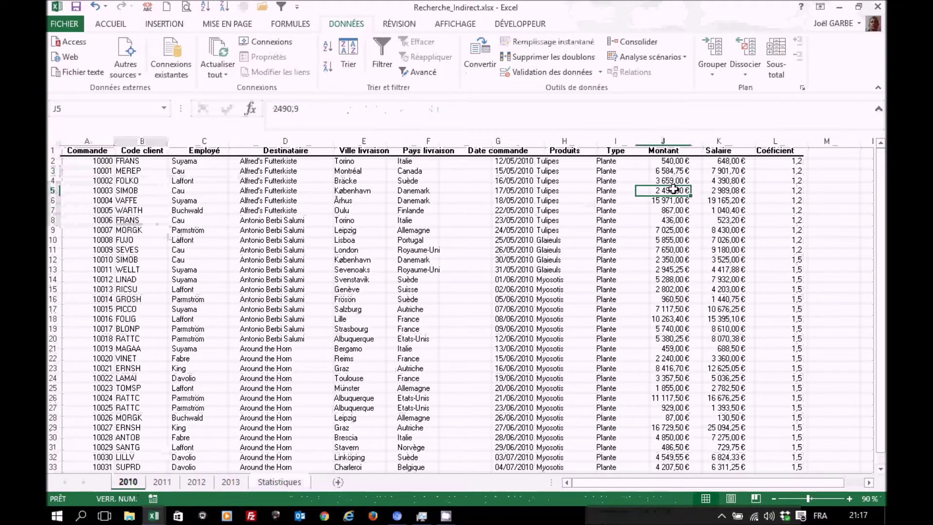
pyautogui.click(326, 68)
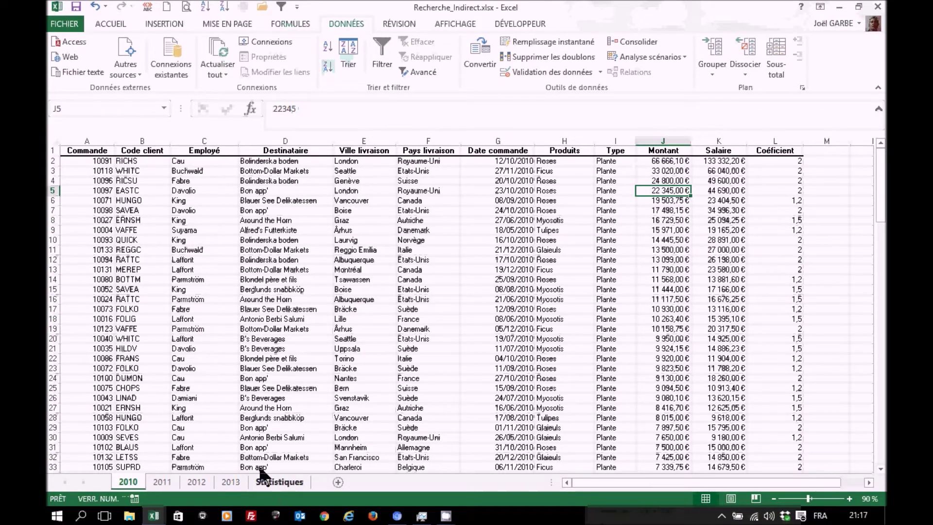
pyautogui.click(278, 482)
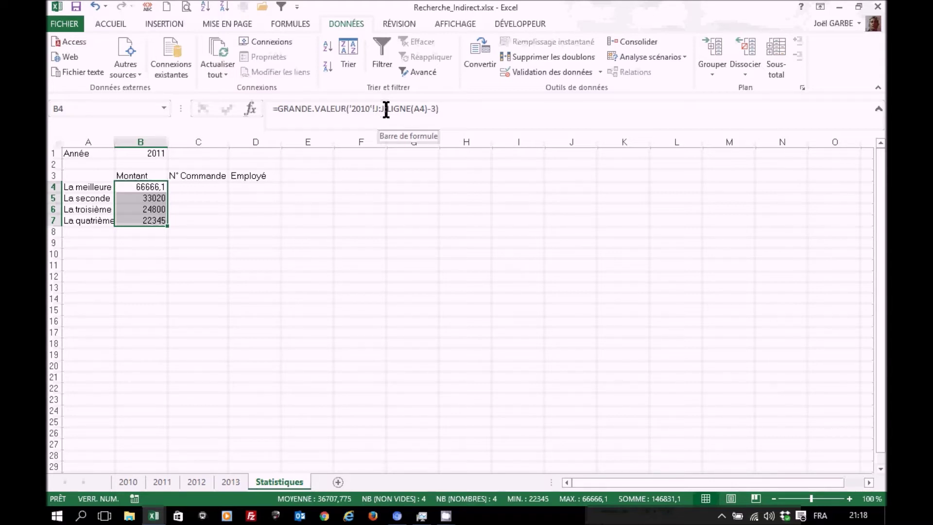
# Replace the fixed year 2010 in B4's GRANDE.VALEUR sheet reference with a concatenated reference to the year cell, &B1&.
pyautogui.moveTo(384, 108); pyautogui.dragTo(350, 107)
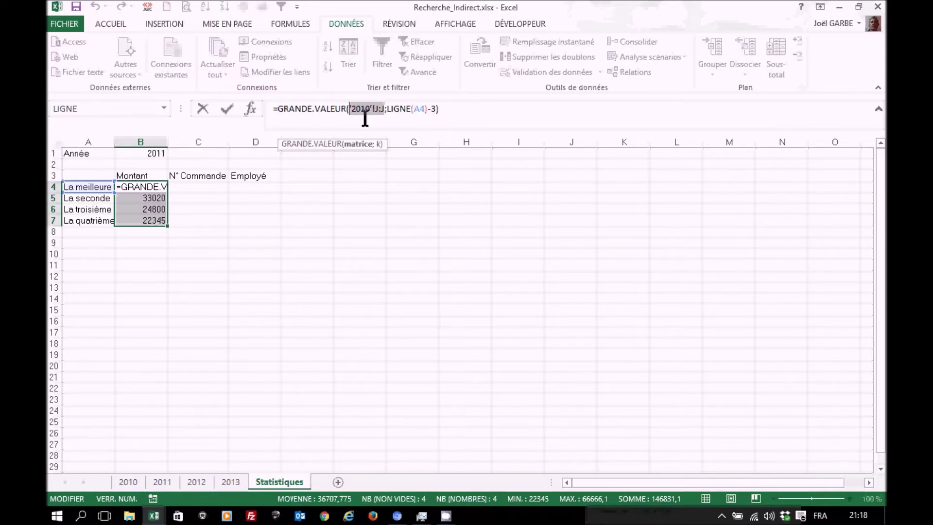
pyautogui.moveTo(351, 106); pyautogui.dragTo(369, 107)
pyautogui.moveTo(352, 106); pyautogui.dragTo(369, 108)
pyautogui.write('&')
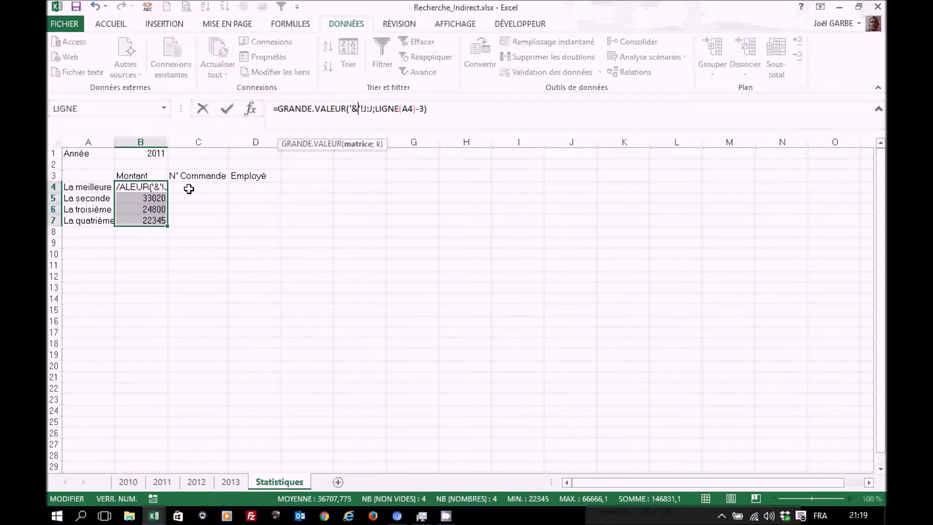
pyautogui.click(146, 154)
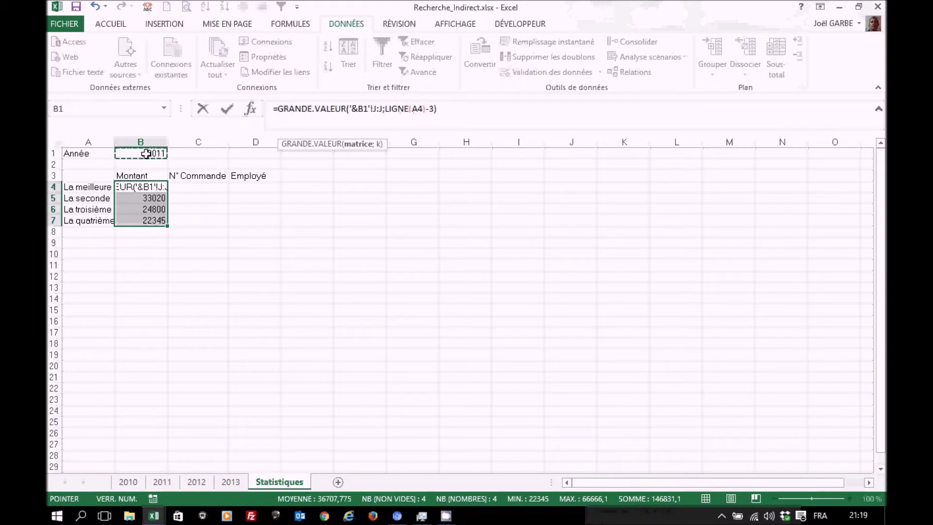
pyautogui.write('&')
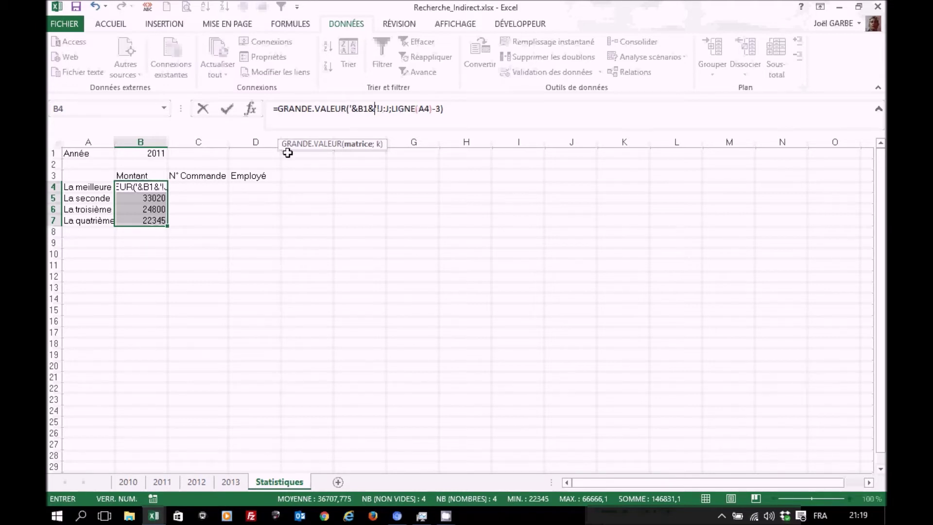
# Enclose the text parts of B4's matrix argument in double quotes so it reads "'"&B1&"'!J:J", and validate the formula.
pyautogui.click(349, 108)
pyautogui.write('"')
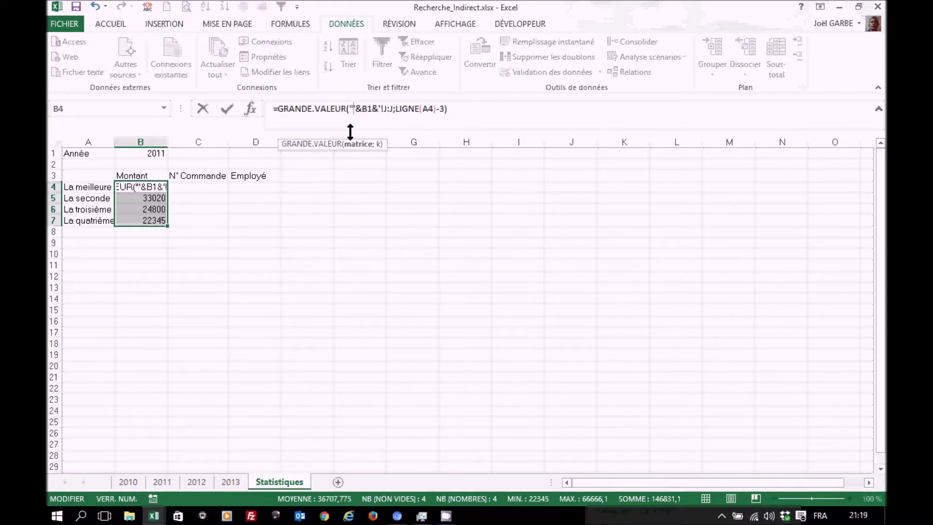
pyautogui.write('"')
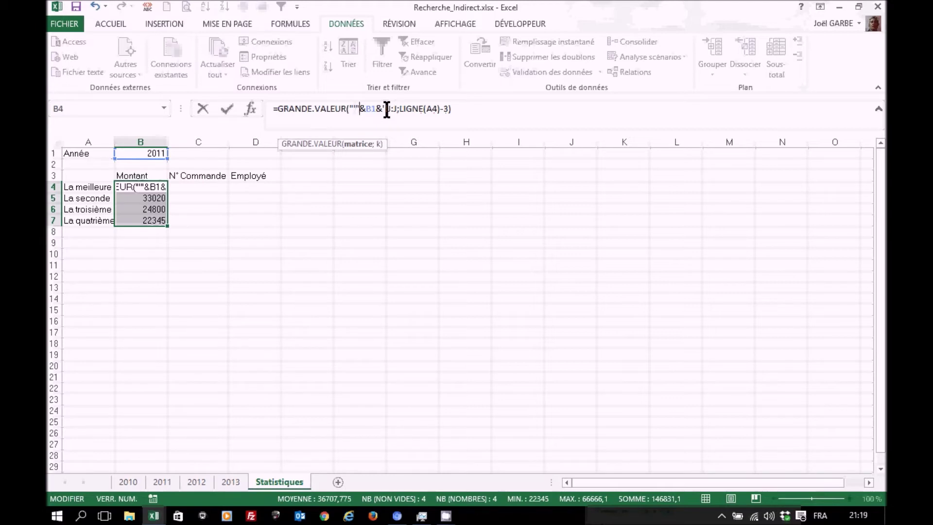
pyautogui.write('"')
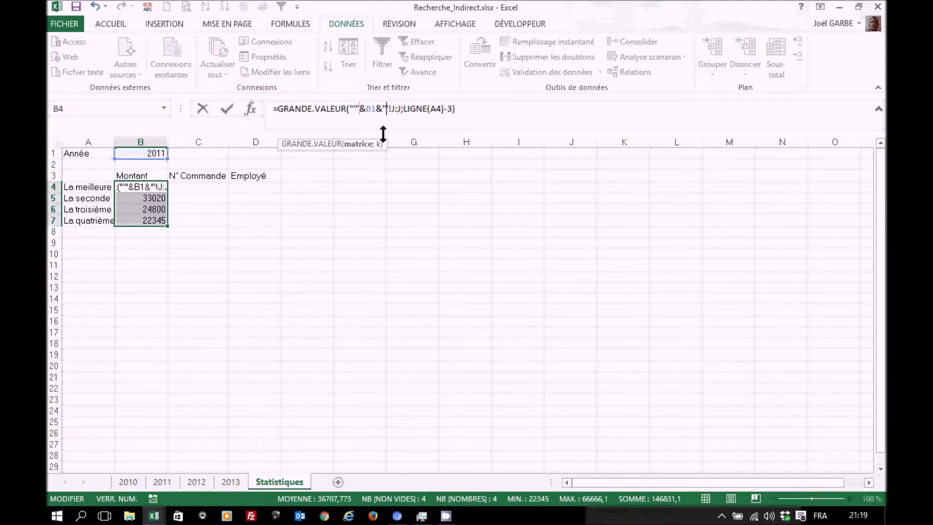
pyautogui.click(401, 109)
pyautogui.write('"')
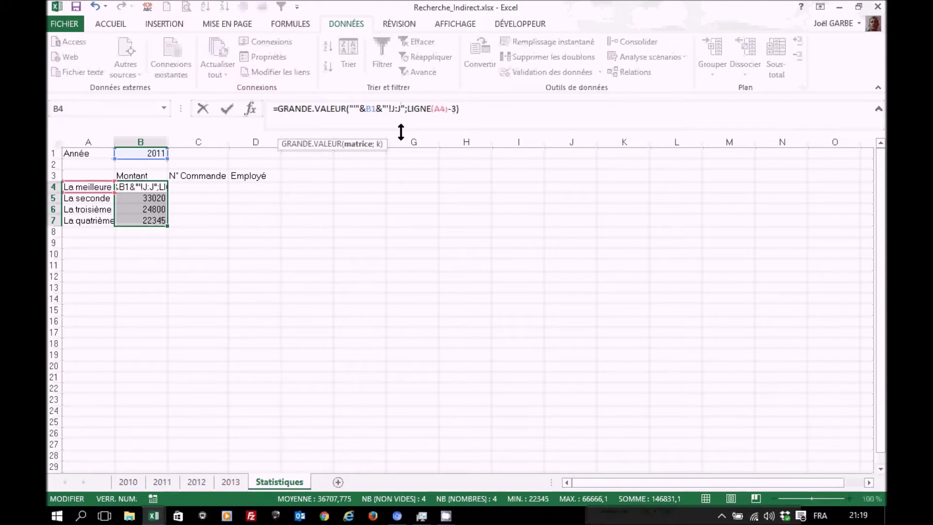
pyautogui.press('Return')
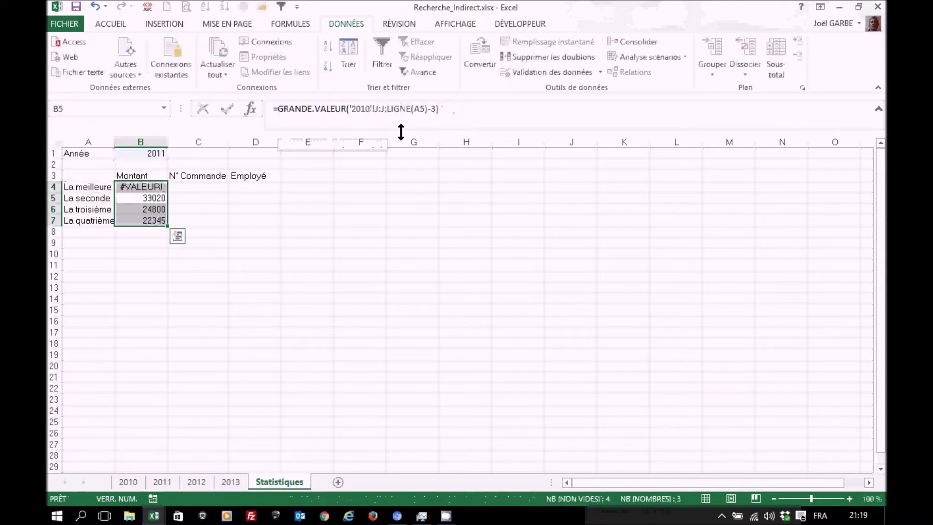
# Wrap the concatenated sheet reference in B4's formula in the INDIRECT function, with VRAI (Style A1) as its second argument.
pyautogui.click(146, 186)
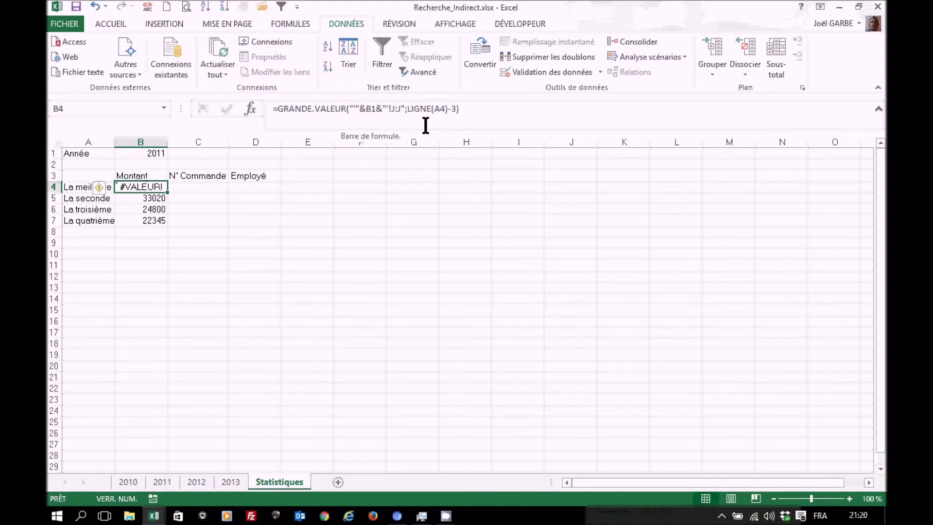
pyautogui.click(350, 109)
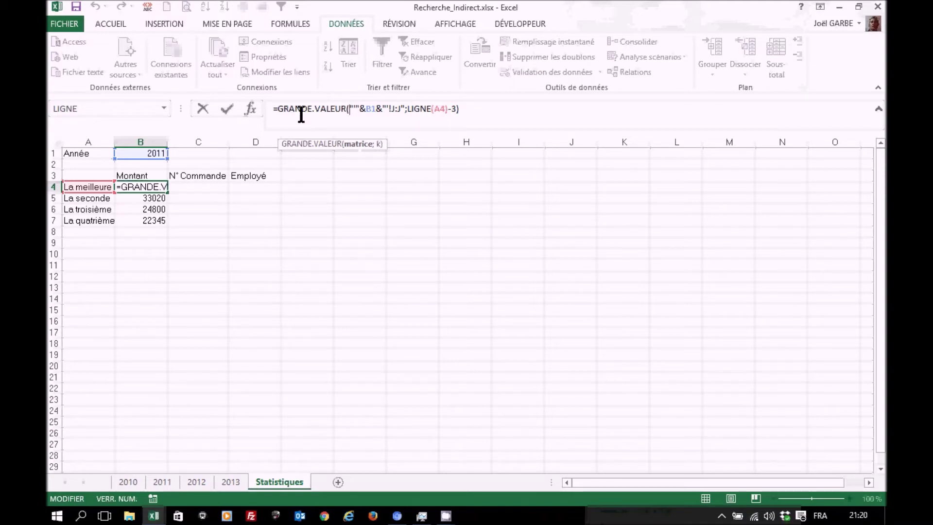
pyautogui.write('indi')
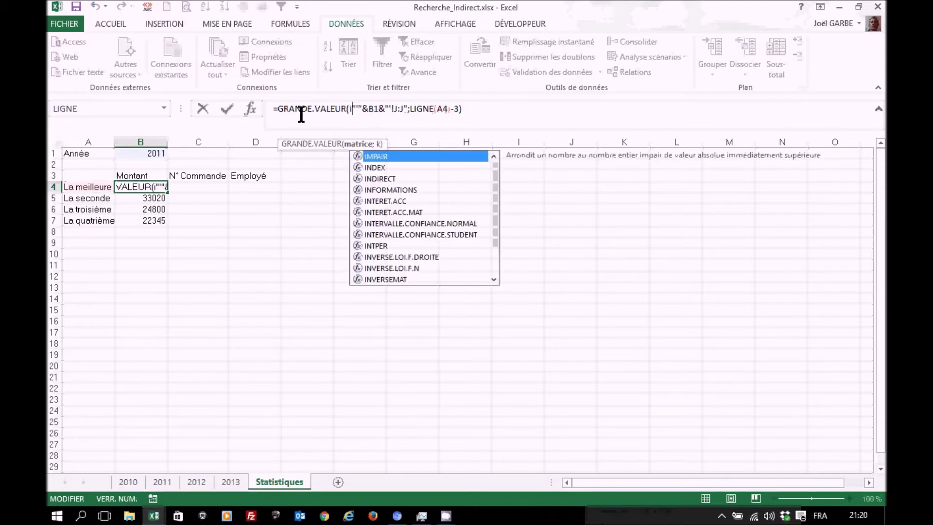
pyautogui.write('rect')
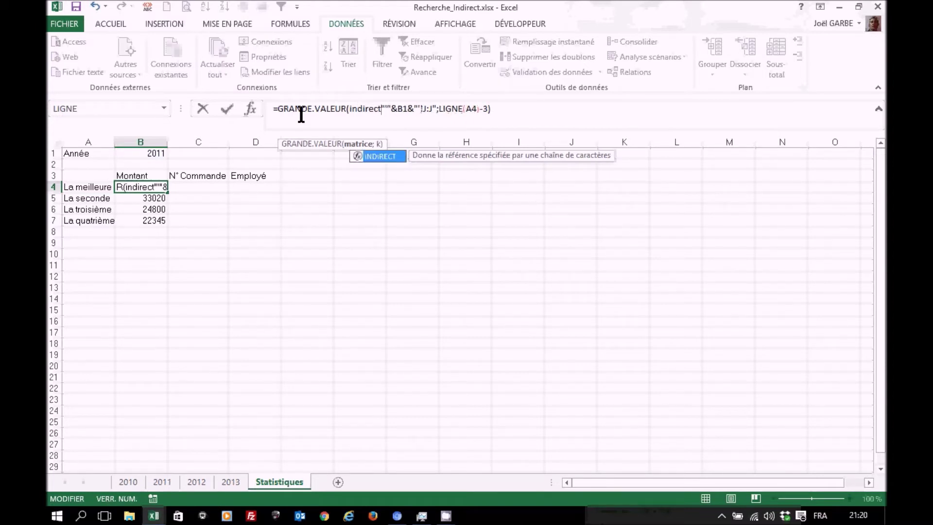
pyautogui.write('(')
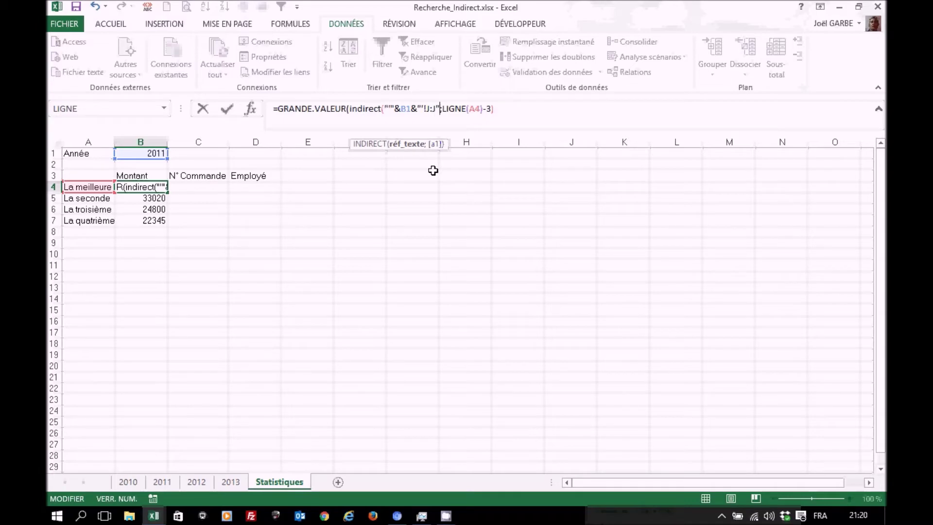
pyautogui.write(';')
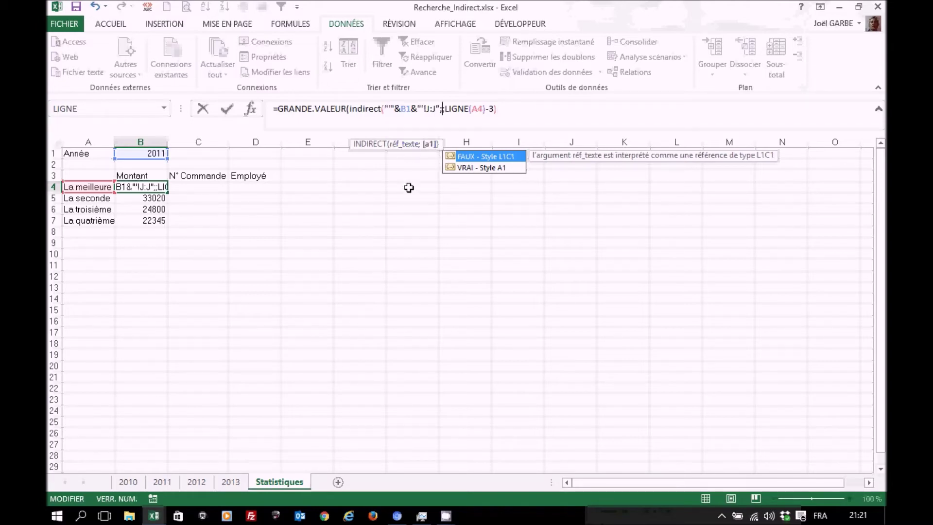
pyautogui.doubleClick(476, 167)
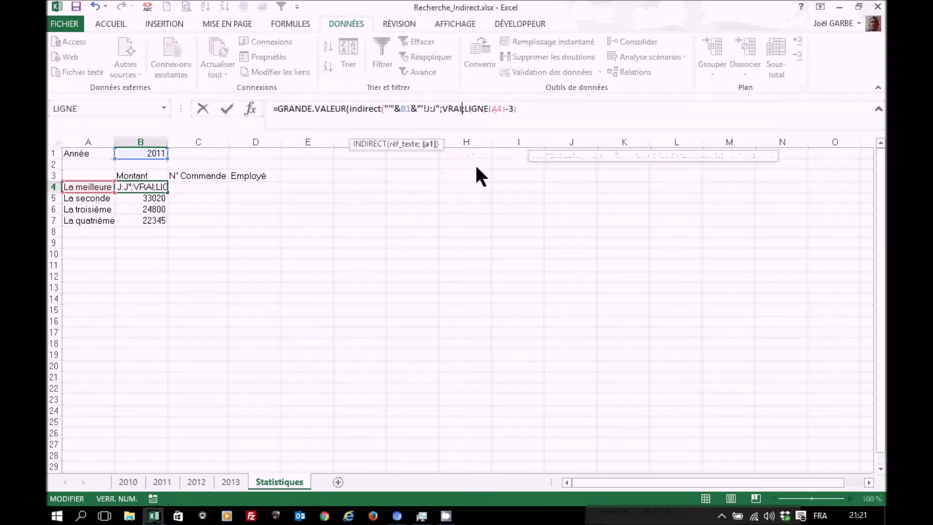
pyautogui.write(')')
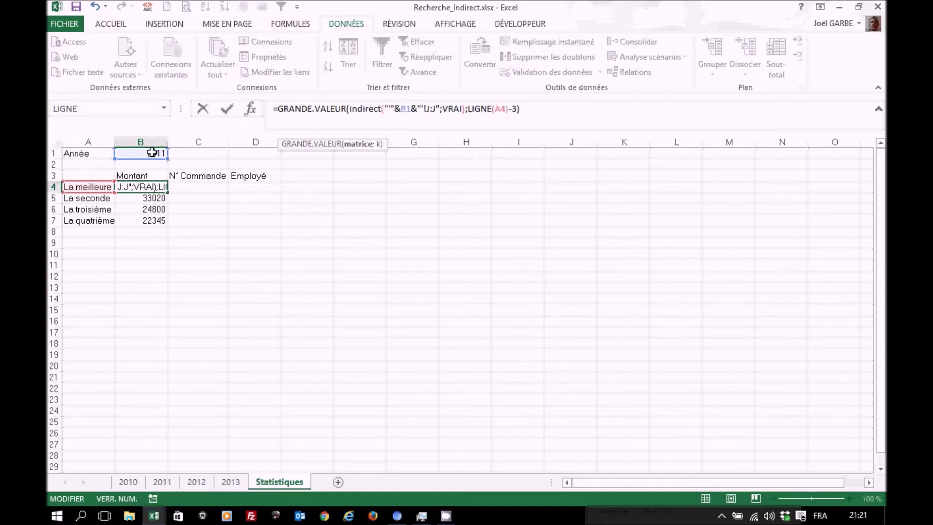
# Make the year reference absolute as $B$1 in B4's INDIRECT formula and fill the formula down to B7.
pyautogui.click(406, 108)
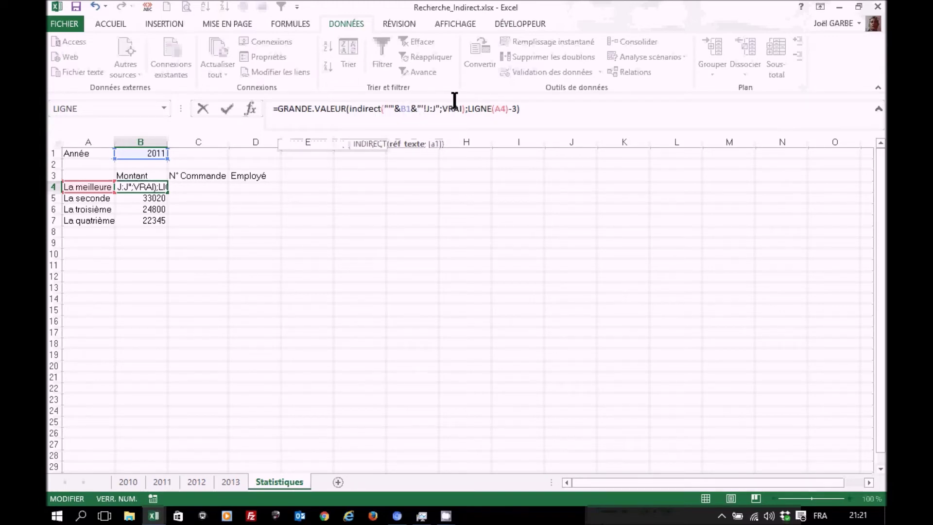
pyautogui.press('F4')
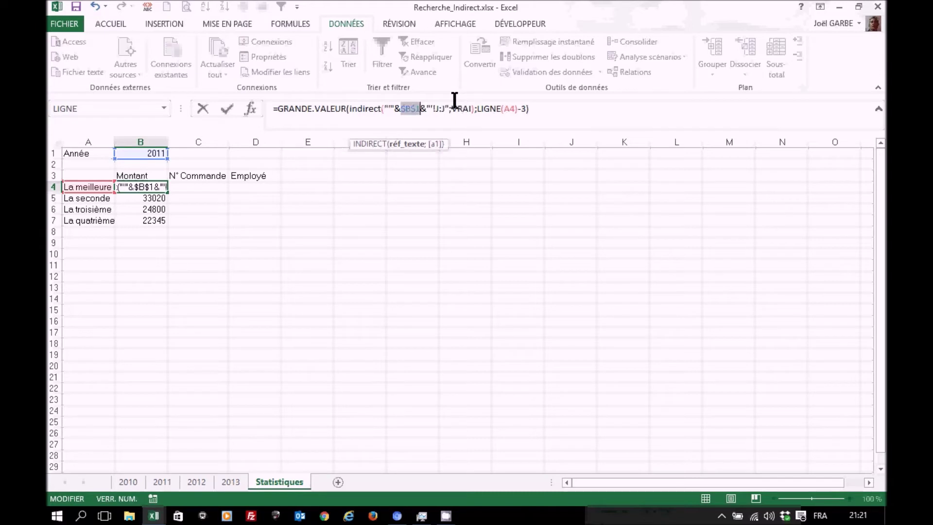
pyautogui.press('Return')
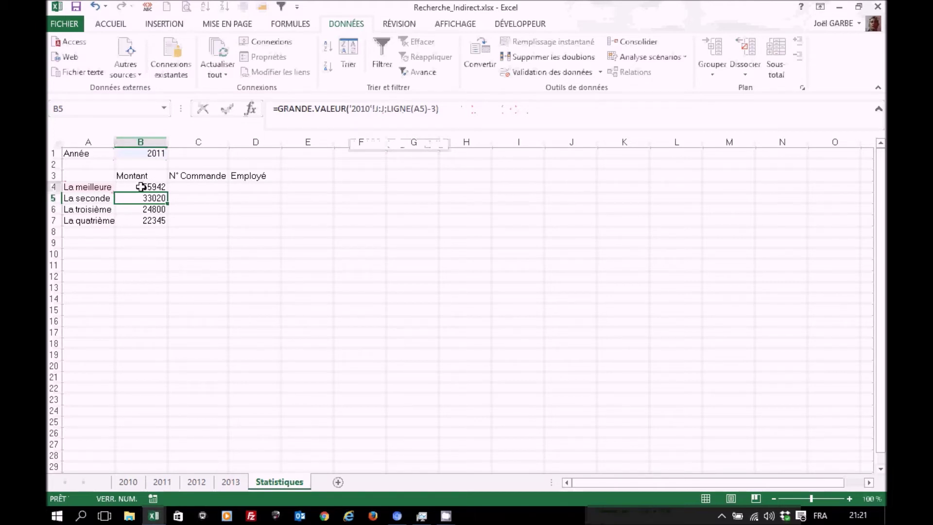
pyautogui.click(139, 186)
pyautogui.moveTo(167, 214); pyautogui.dragTo(167, 223)
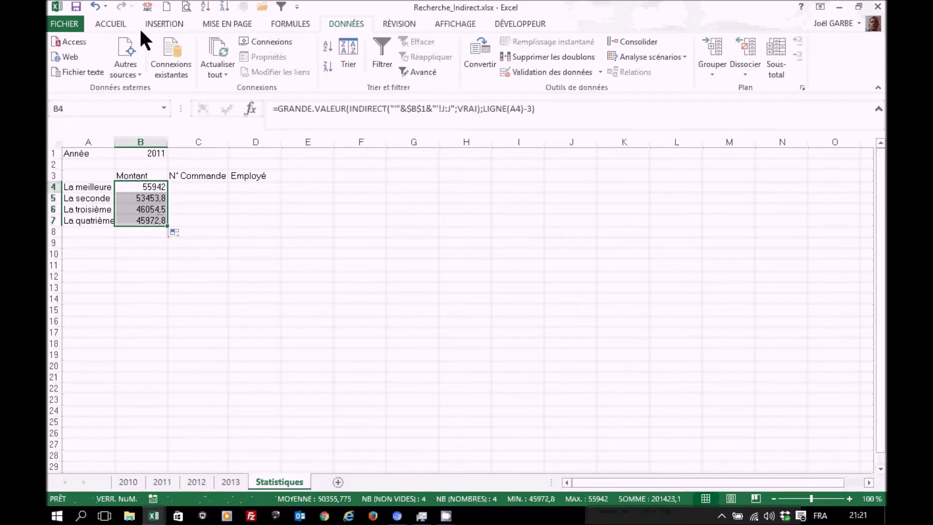
# Apply the Monétaire number format to the amounts in B4:B7.
pyautogui.click(114, 24)
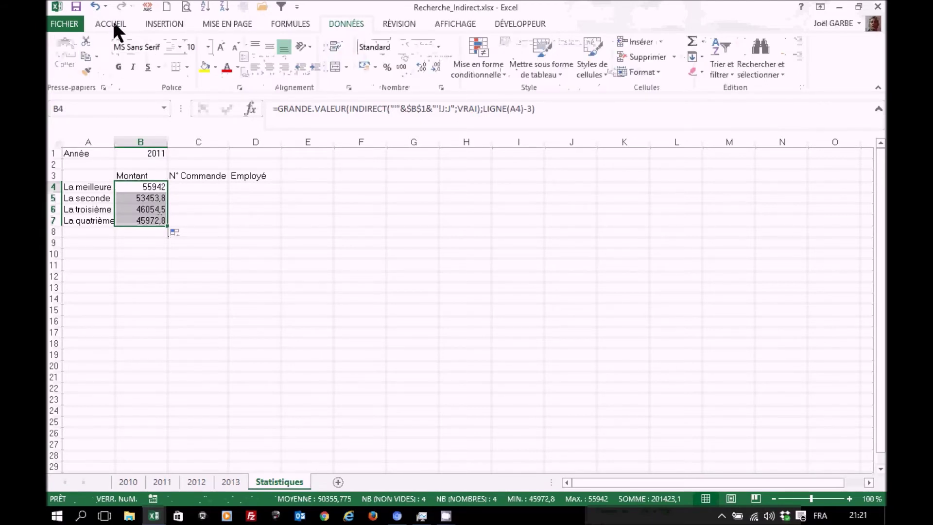
pyautogui.click(439, 45)
pyautogui.click(422, 133)
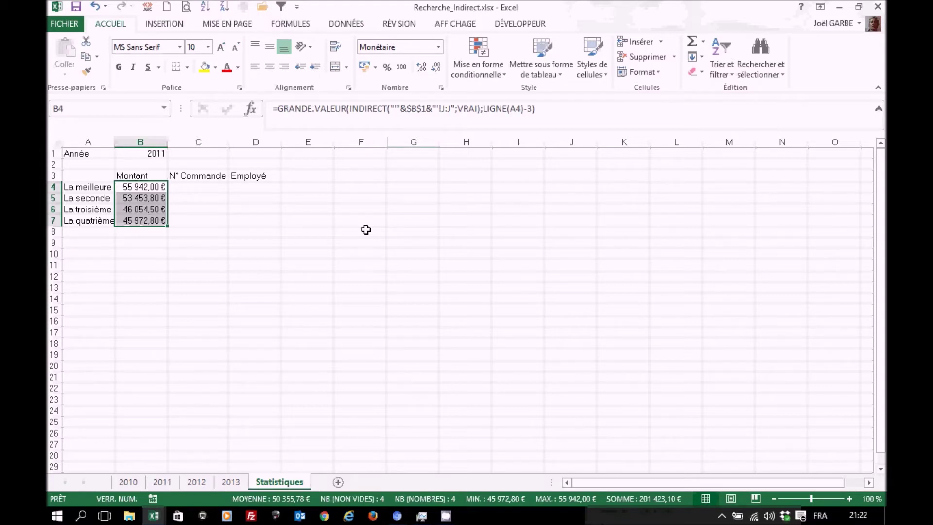
# Choose 2012 as the year in B1 of the Statistiques sheet.
pyautogui.click(157, 153)
pyautogui.click(173, 154)
pyautogui.click(145, 180)
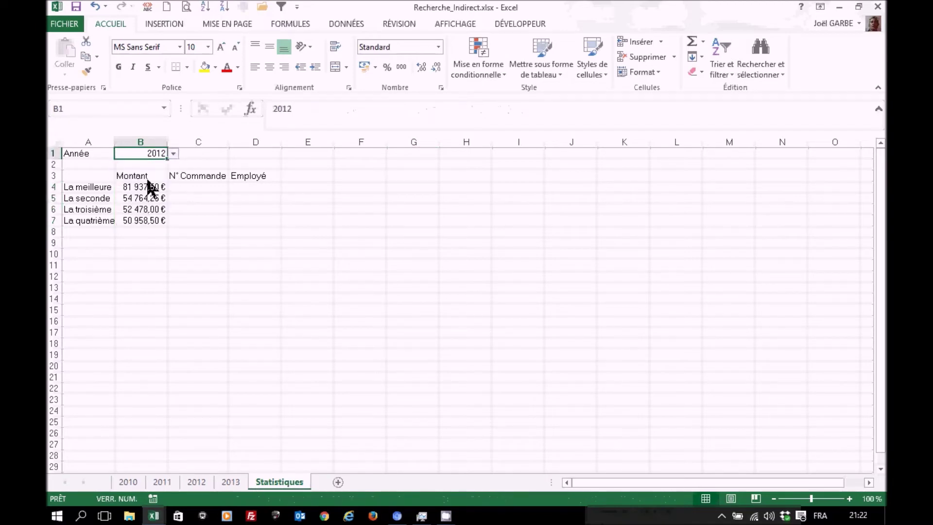
# Sort the 2012 sheet by Montant from largest to smallest and return to the Statistiques sheet.
pyautogui.click(196, 481)
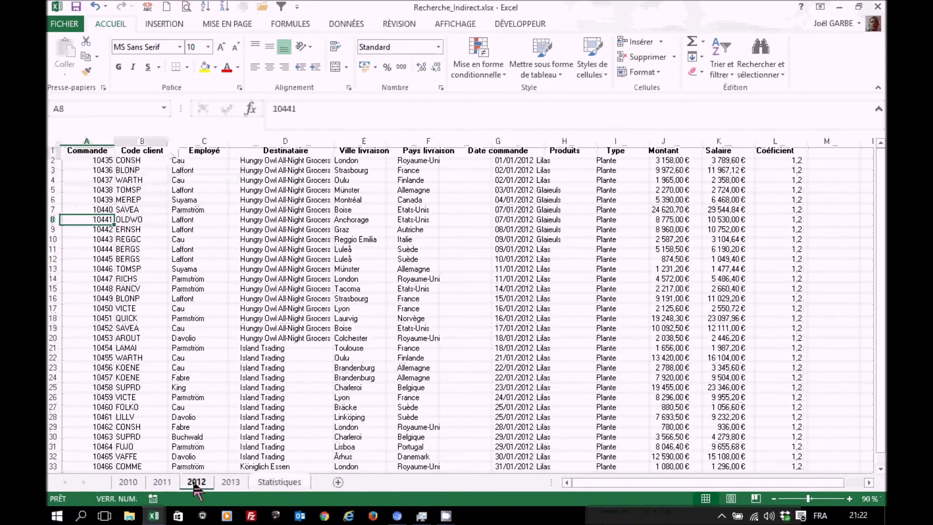
pyautogui.click(646, 181)
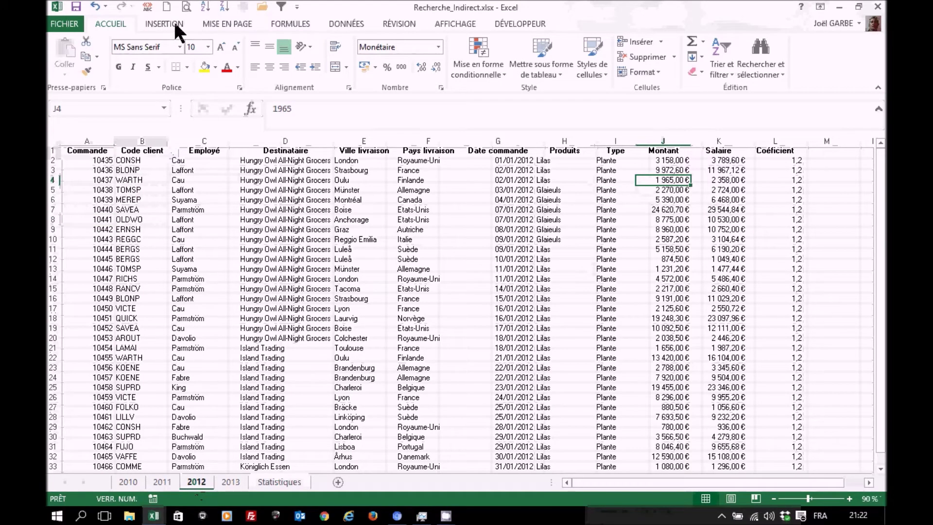
pyautogui.click(341, 21)
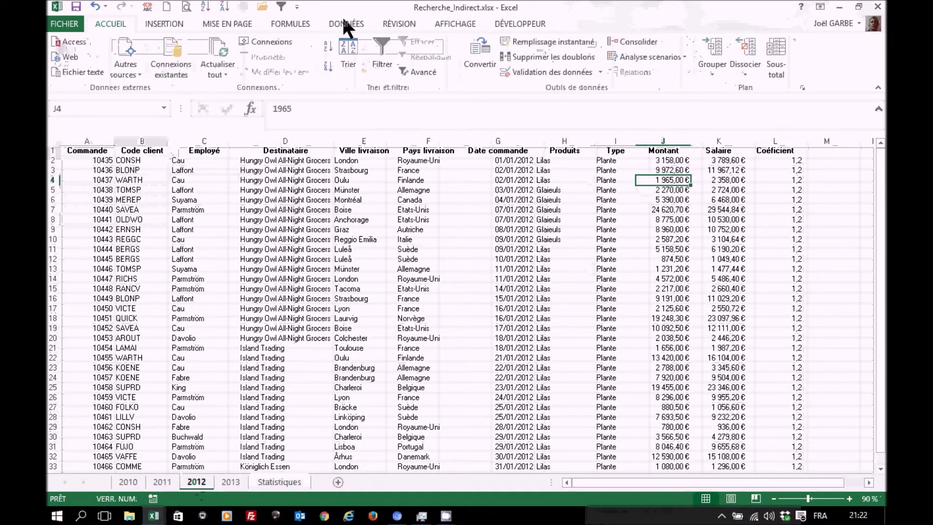
pyautogui.click(327, 68)
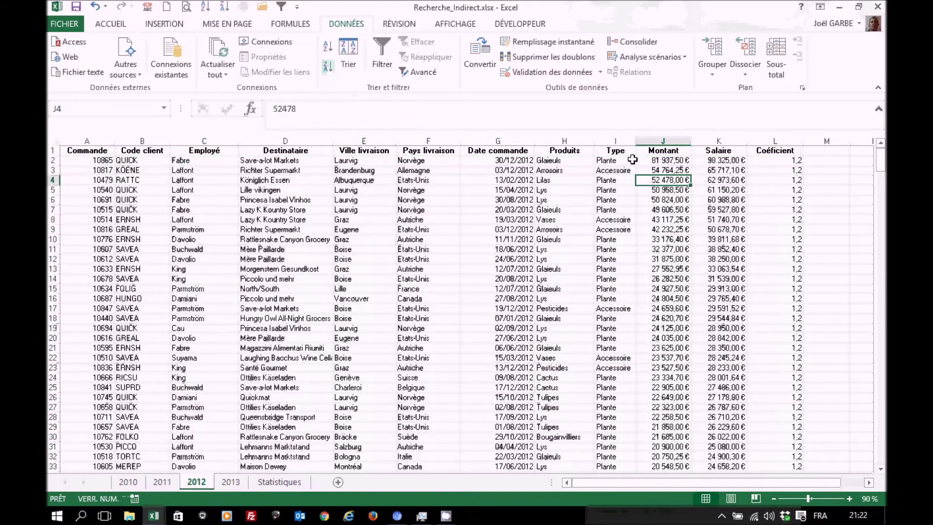
pyautogui.click(275, 480)
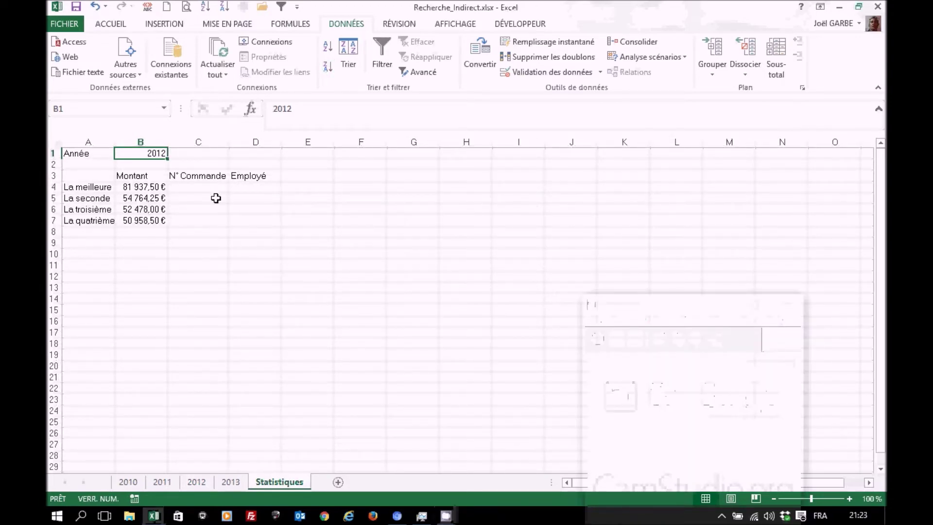
# Insert the INDEX function from the Recherche & référence category in C4, using the matrice;no_lig;no_col argument list.
pyautogui.click(196, 187)
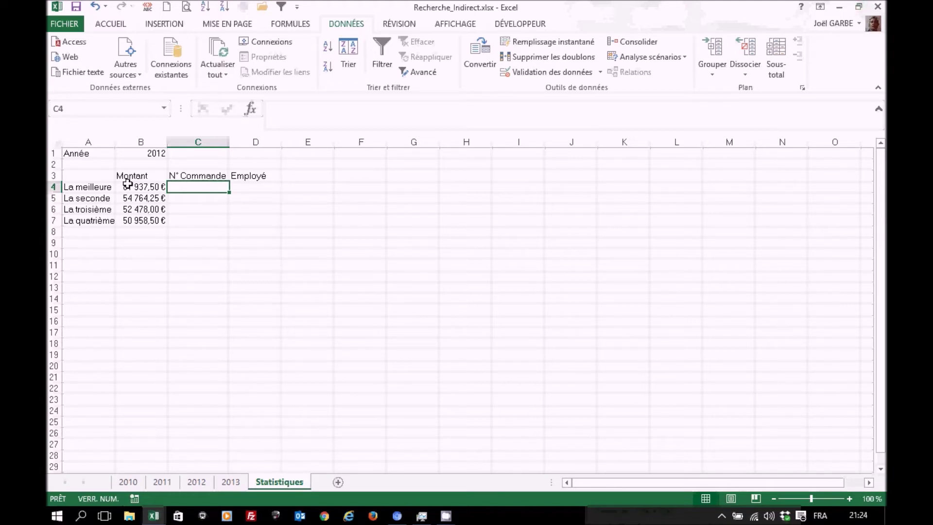
pyautogui.click(249, 109)
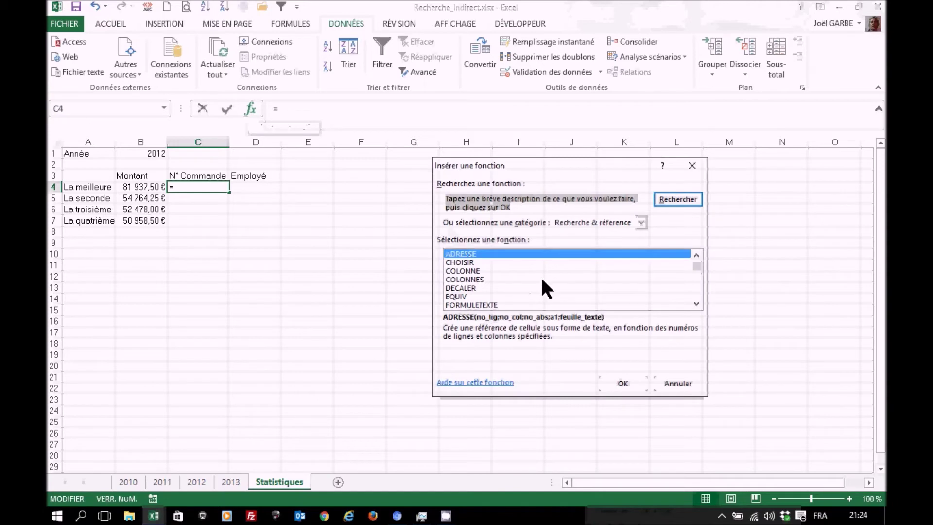
pyautogui.click(698, 296)
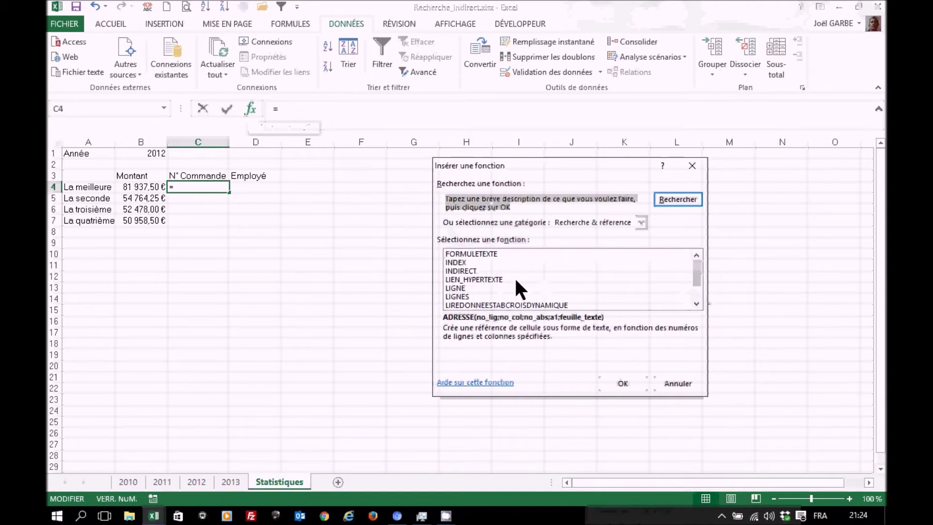
pyautogui.click(466, 263)
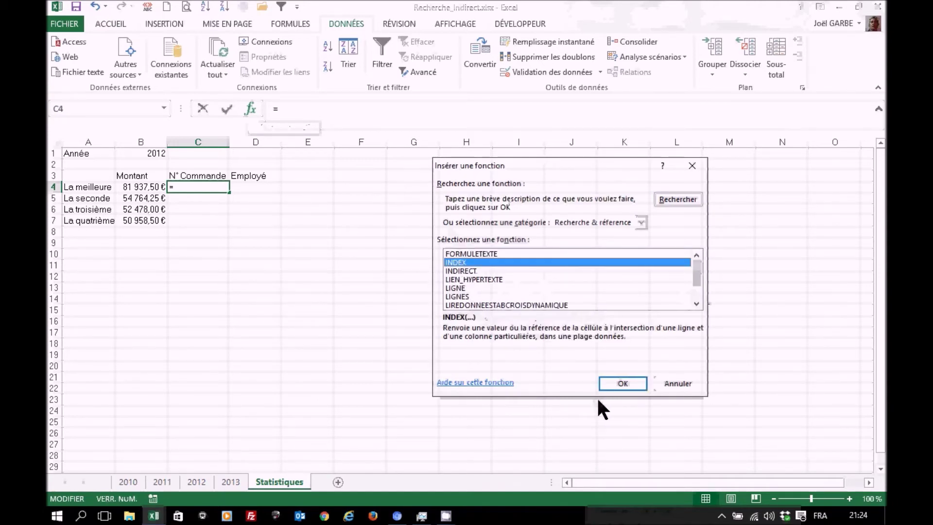
pyautogui.click(622, 383)
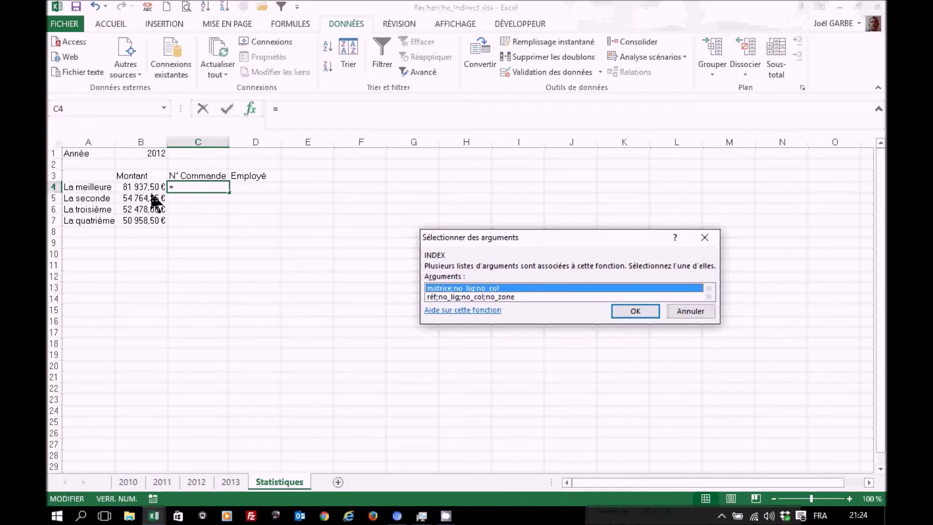
pyautogui.click(635, 311)
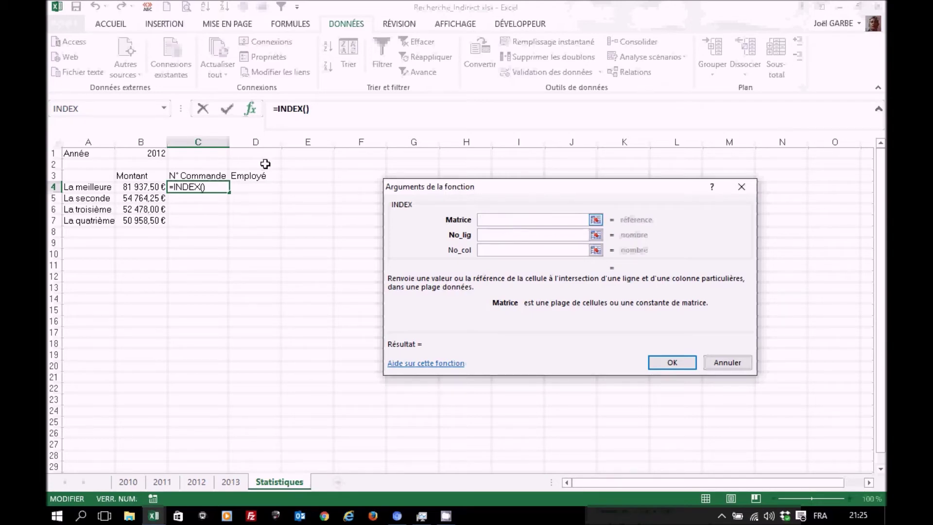
# Nest INDIRECT as the Matrice argument of INDEX in C4, with the text reference "'"&B1&"'!A:A".
pyautogui.click(164, 106)
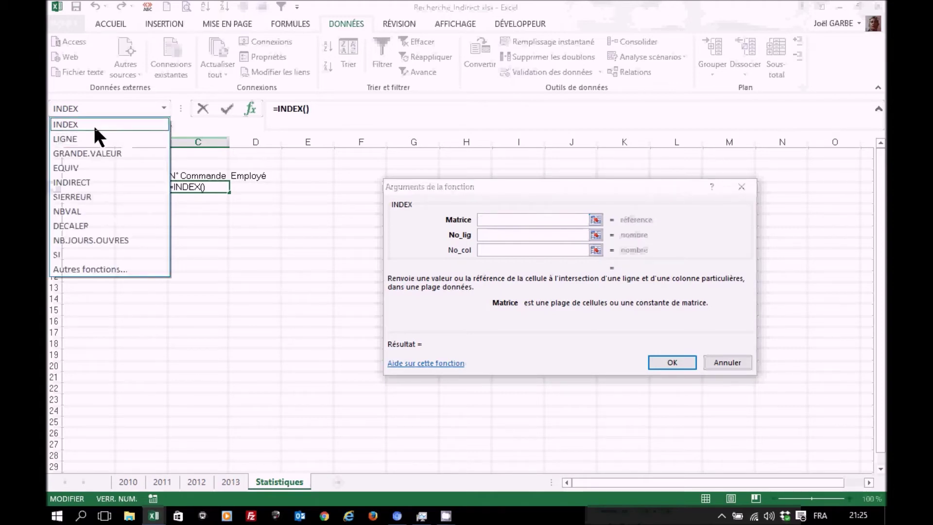
pyautogui.click(73, 183)
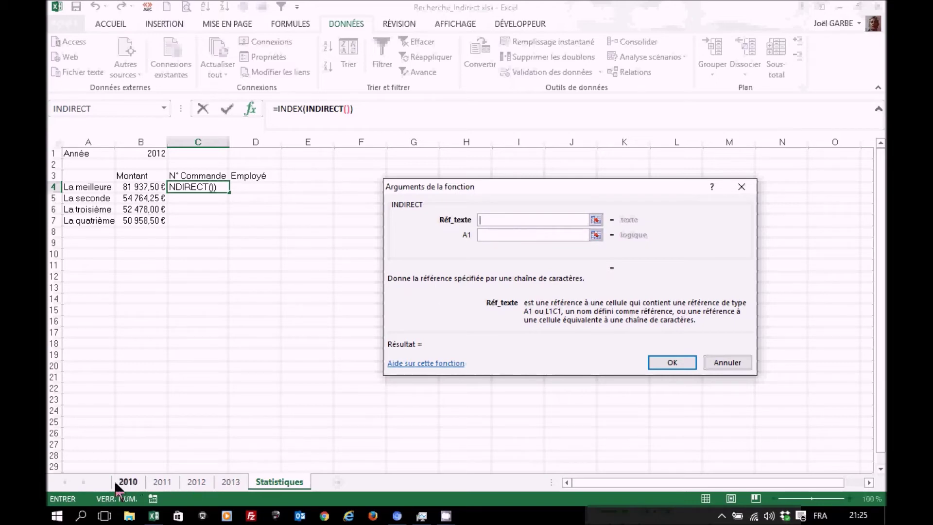
pyautogui.write('"""')
pyautogui.click(495, 220)
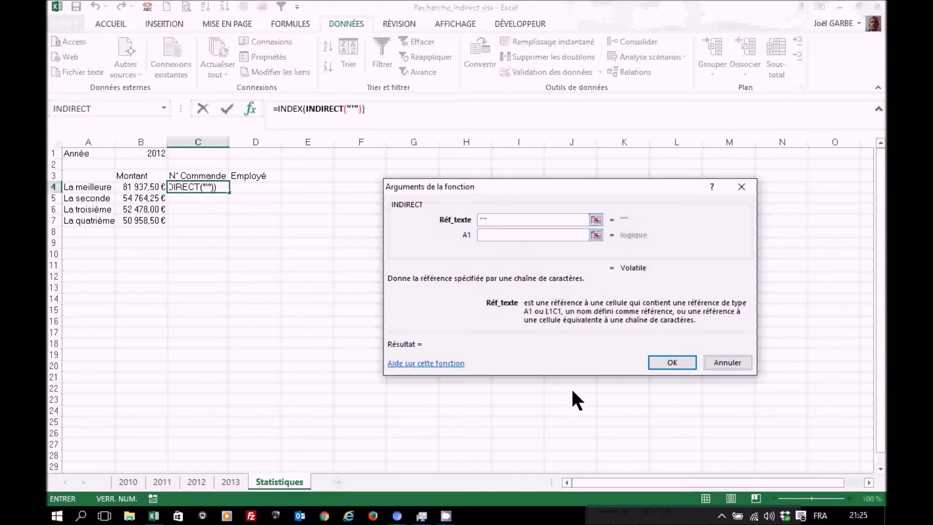
pyautogui.write('&')
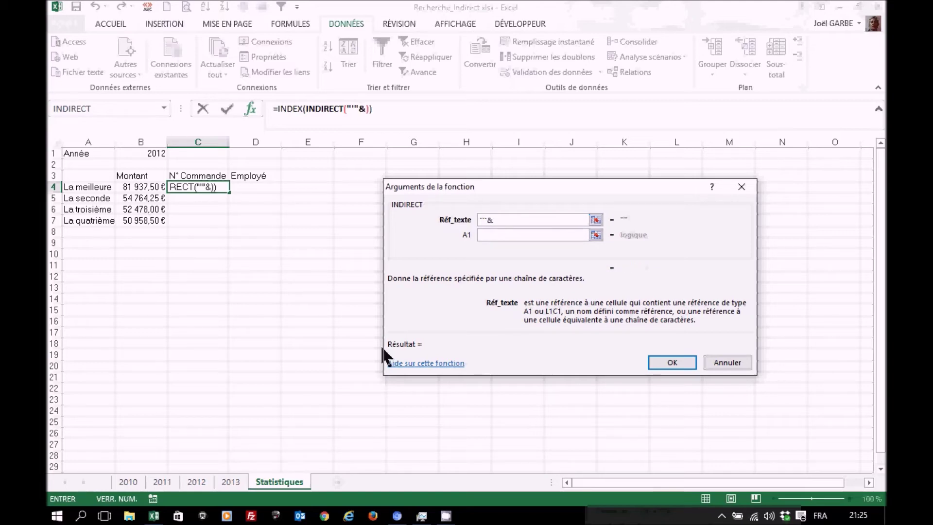
pyautogui.click(136, 153)
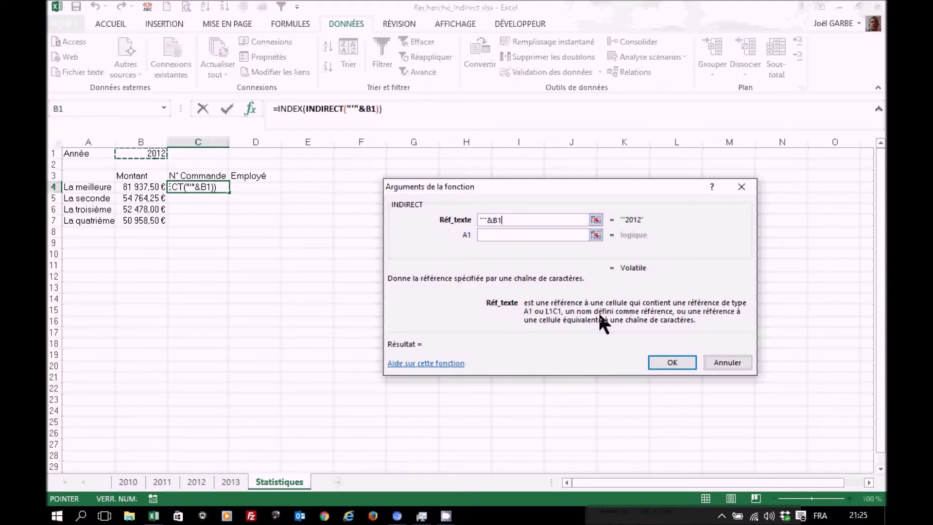
pyautogui.write('&"')
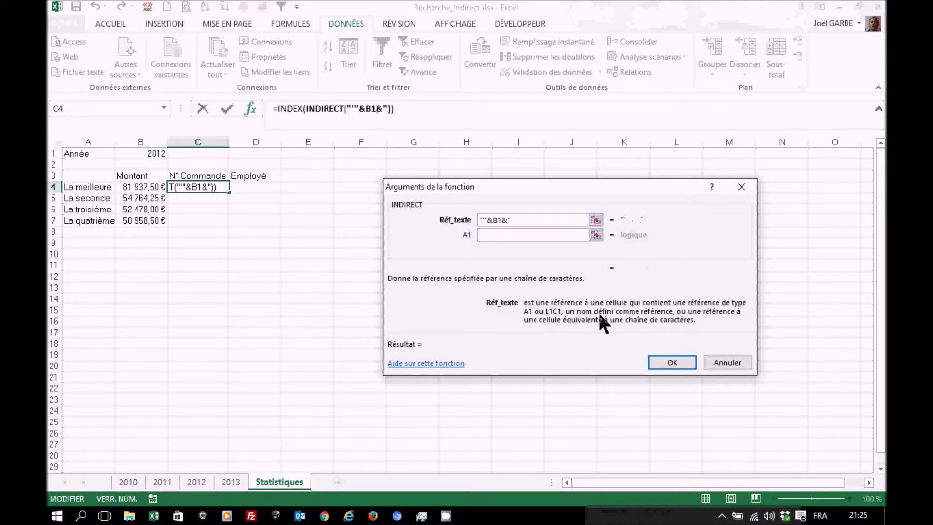
pyautogui.write('"')
pyautogui.write('!')
pyautogui.write('A:A')
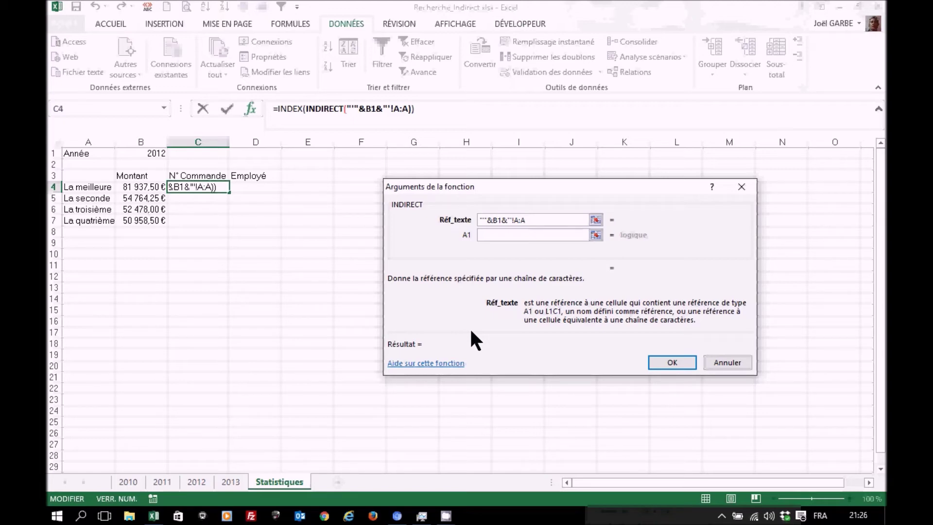
pyautogui.write('"')
# Set INDIRECT's A1 argument to vrai and the No_col argument of INDEX to 1.
pyautogui.click(492, 235)
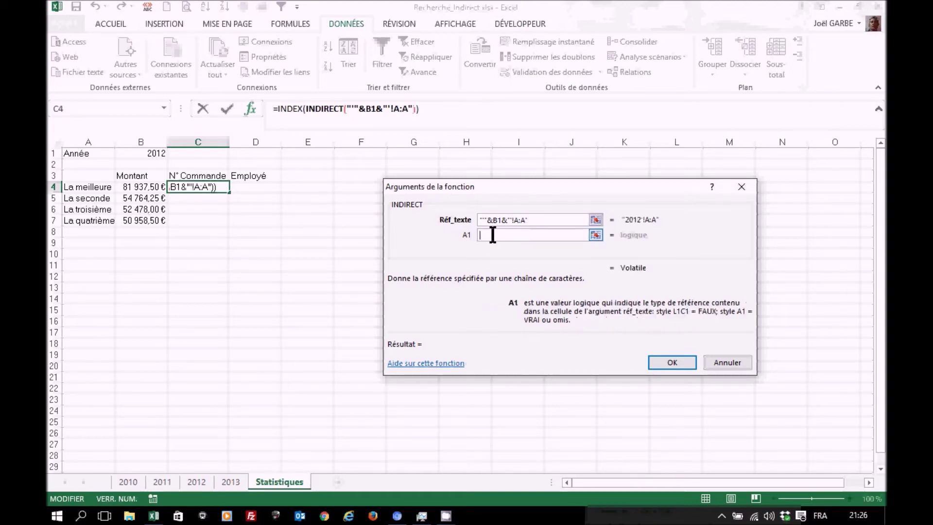
pyautogui.write('vrai')
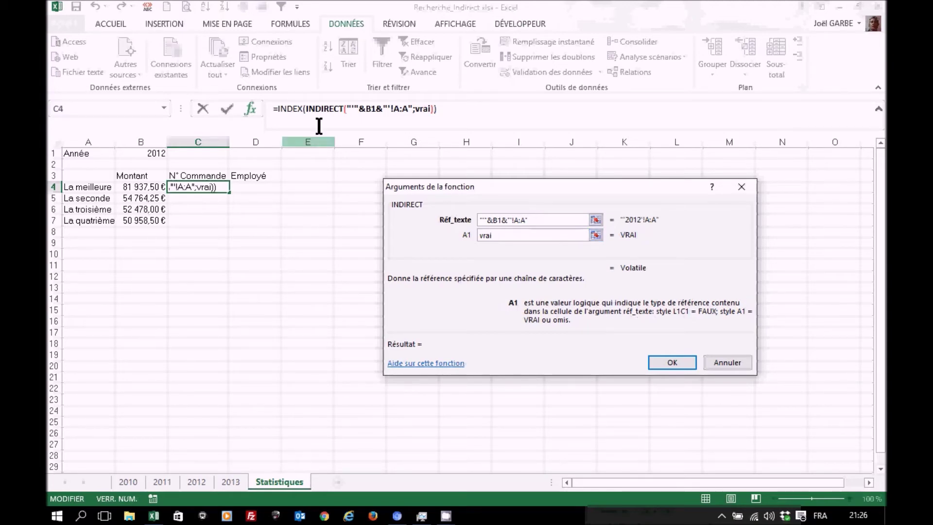
pyautogui.click(287, 109)
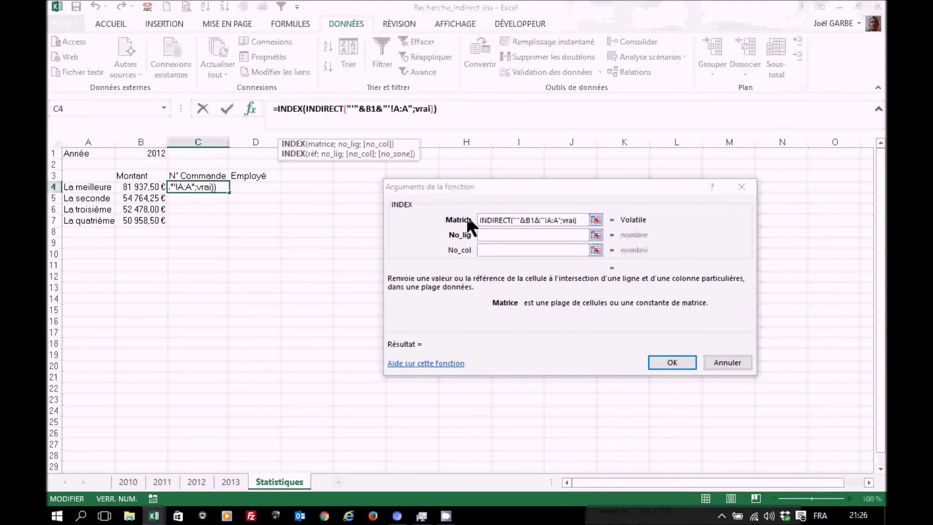
pyautogui.click(513, 249)
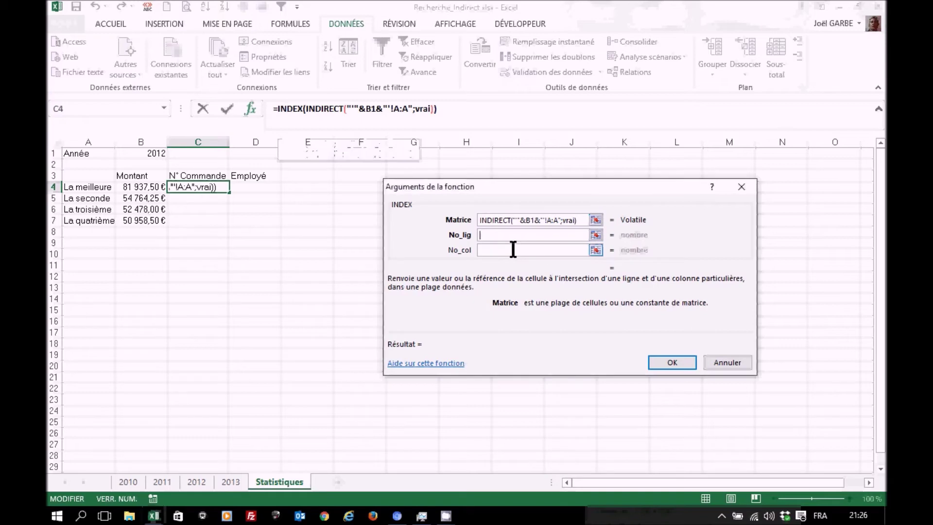
pyautogui.write('1')
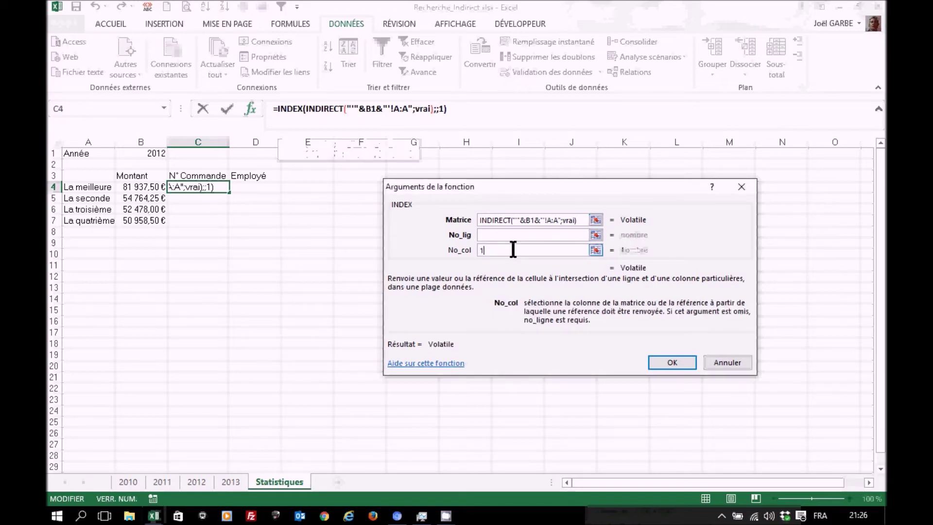
# Nest EQUIV from the Recherche & référence category as INDEX's No_lig argument, with B4 as Valeur_cherchée.
pyautogui.click(497, 236)
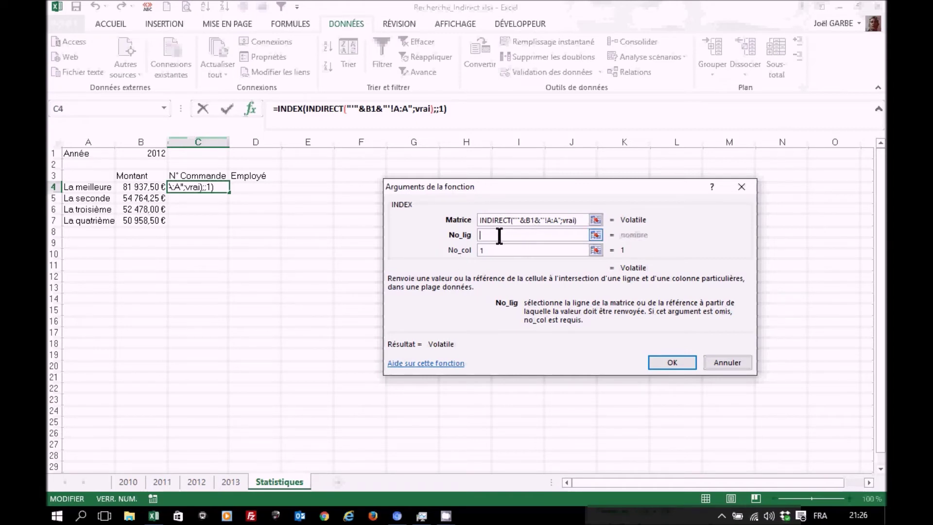
pyautogui.click(164, 107)
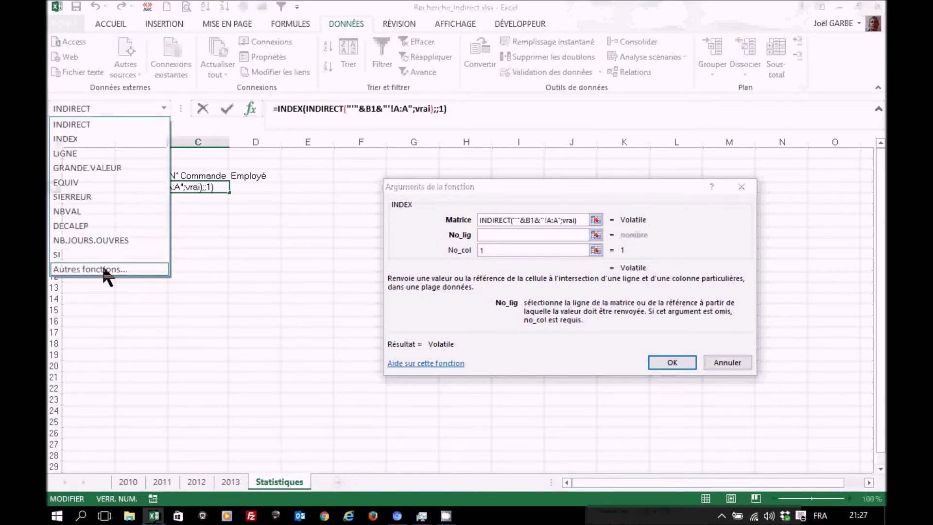
pyautogui.click(101, 266)
pyautogui.click(456, 296)
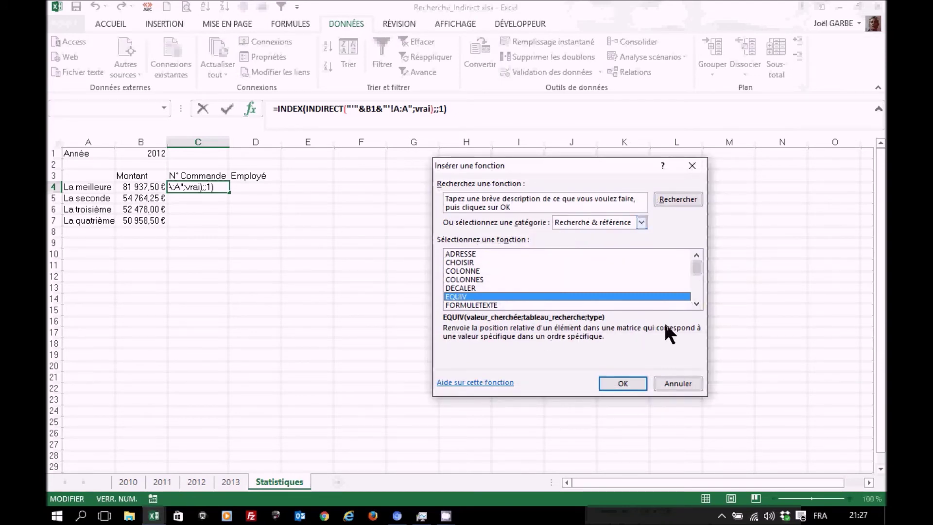
pyautogui.click(616, 379)
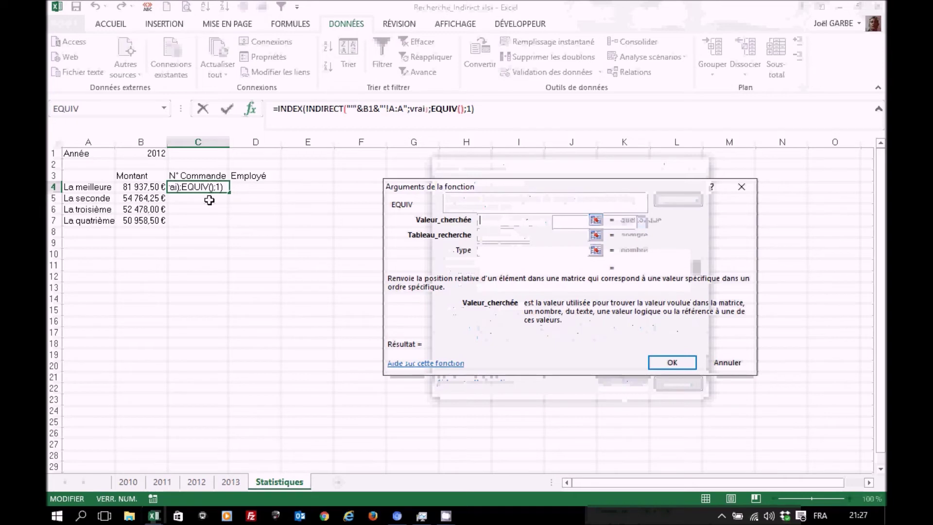
pyautogui.click(138, 187)
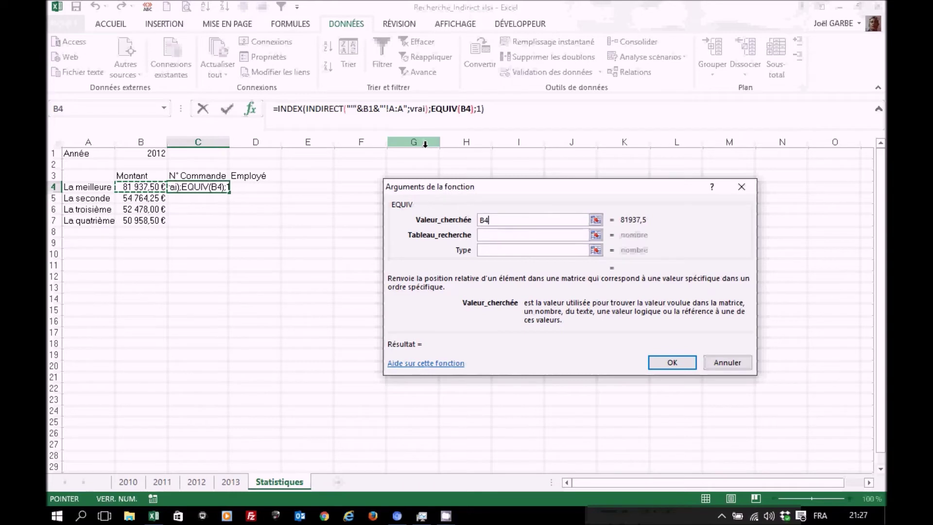
# Nest INDIRECT as EQUIV's Tableau_recherche and begin its text reference with "'"&$B$1, using an absolute cell reference.
pyautogui.click(536, 238)
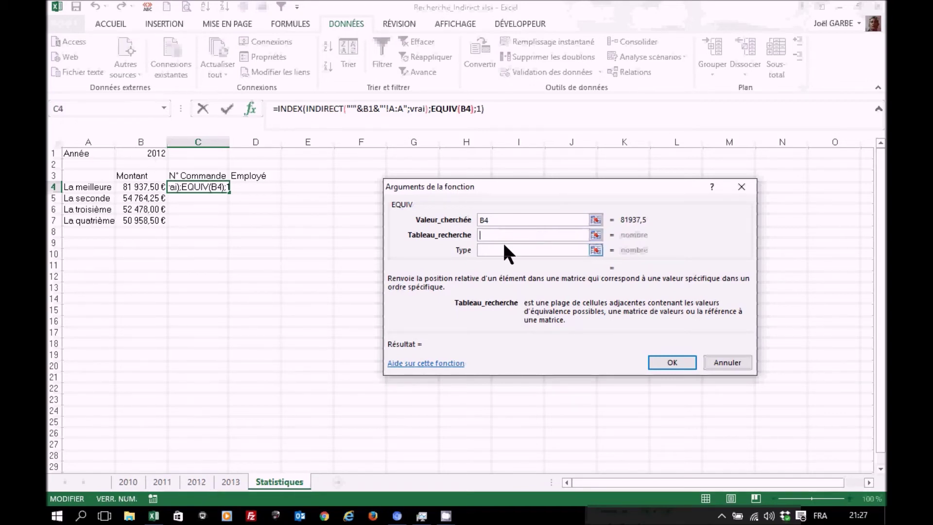
pyautogui.click(165, 108)
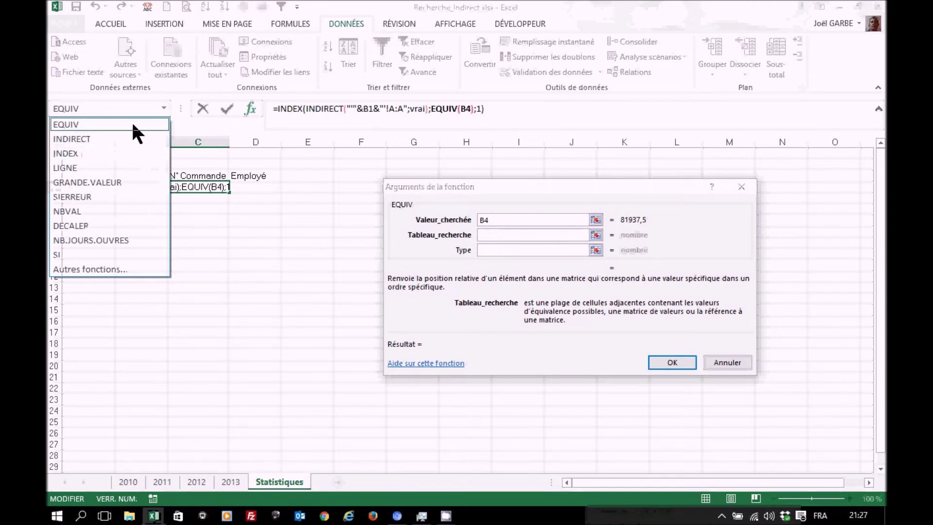
pyautogui.click(77, 139)
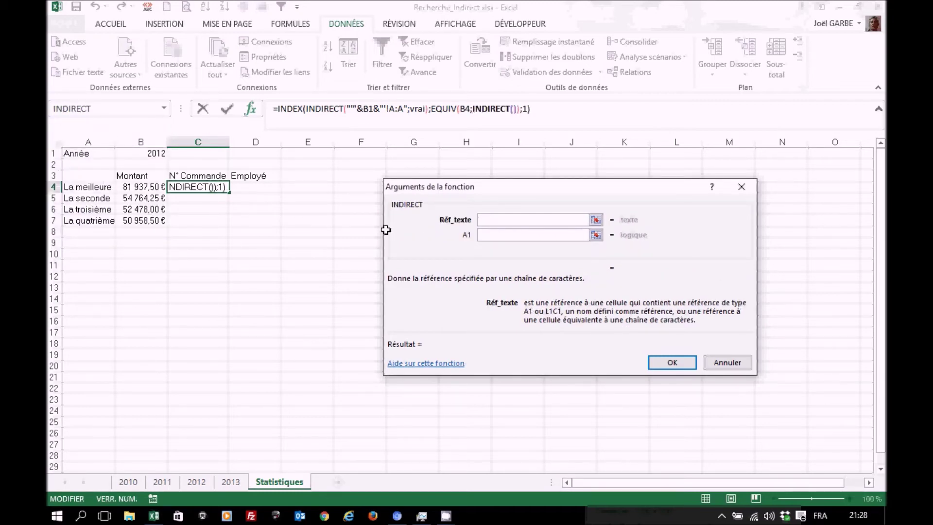
pyautogui.write('"')
pyautogui.write('"')
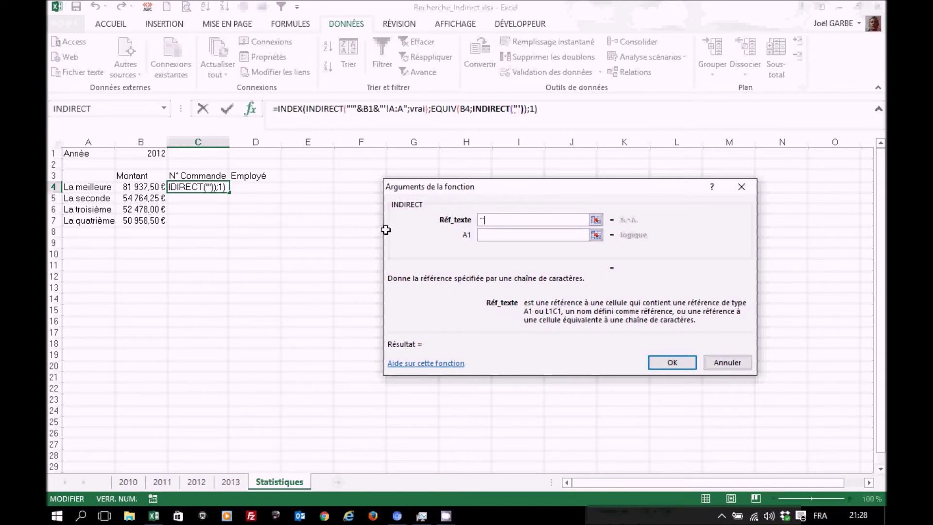
pyautogui.write('"&')
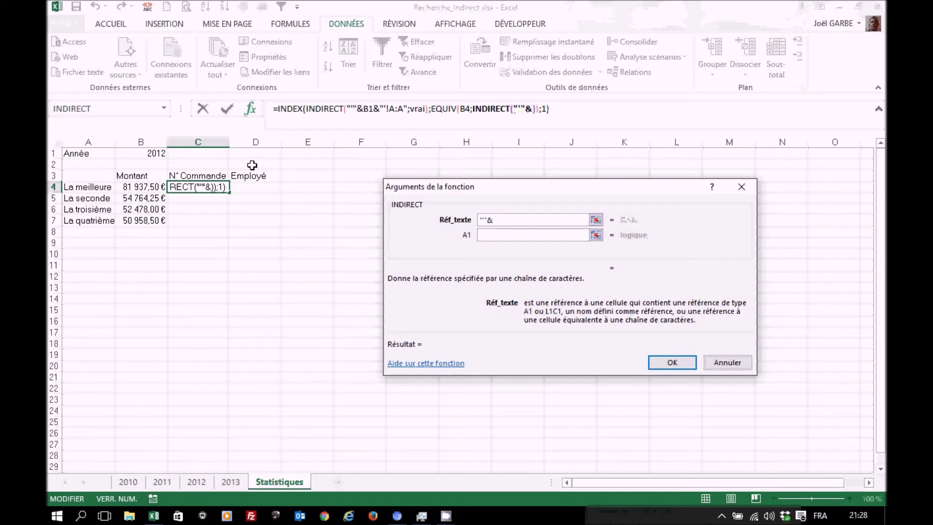
pyautogui.click(157, 154)
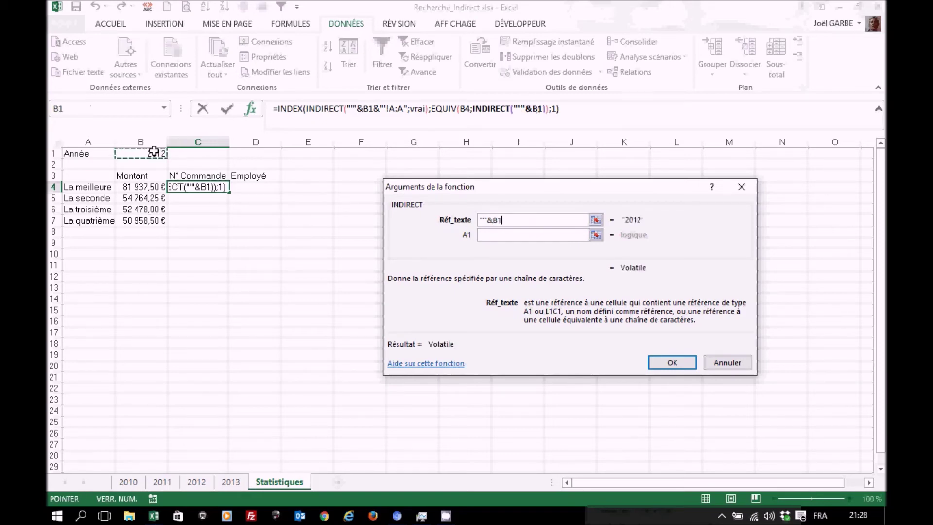
pyautogui.press('F4')
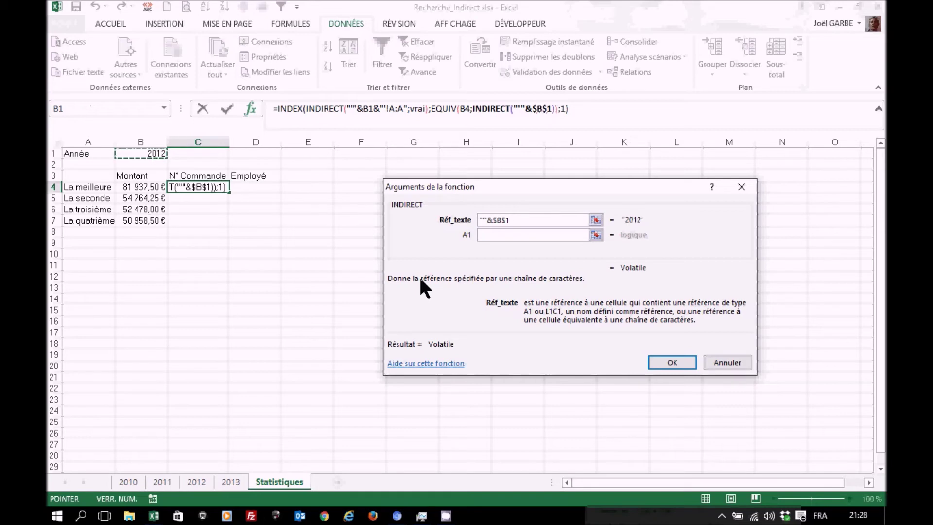
# Complete the nested INDIRECT reference as "'"&$B$1&"'!J:J" and set its A1 argument to VRAI.
pyautogui.write('"\'!')
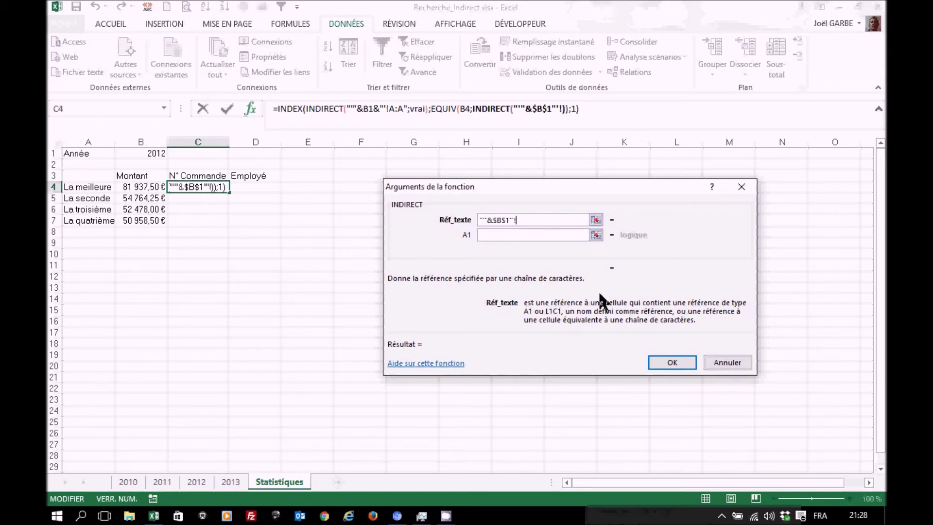
pyautogui.write('J:J')
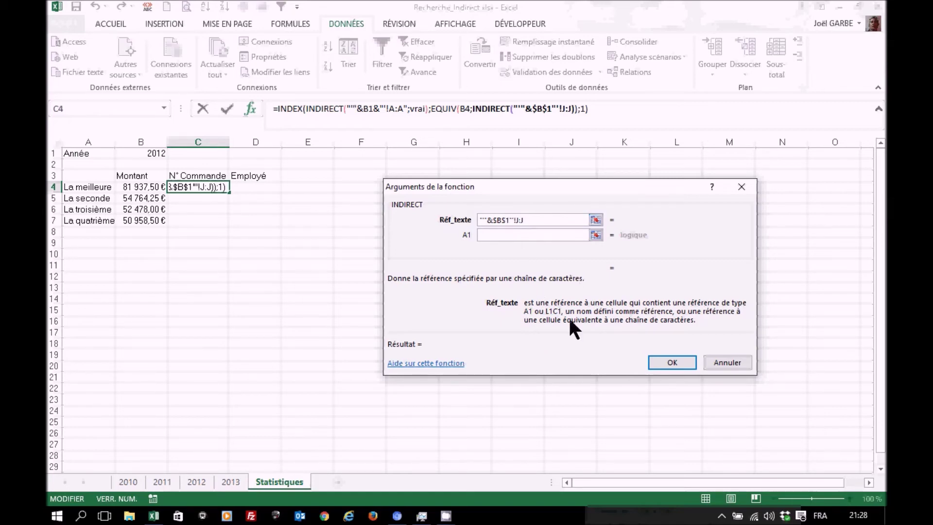
pyautogui.write('"')
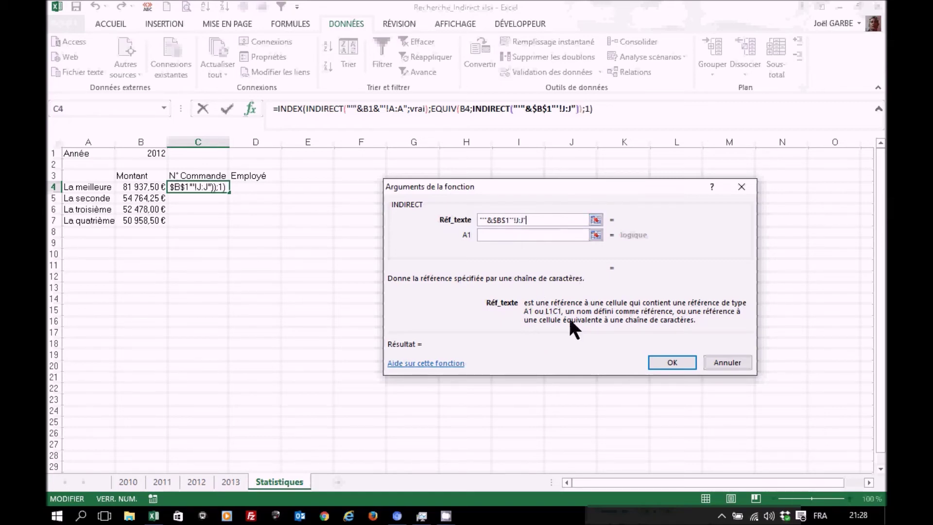
pyautogui.click(517, 237)
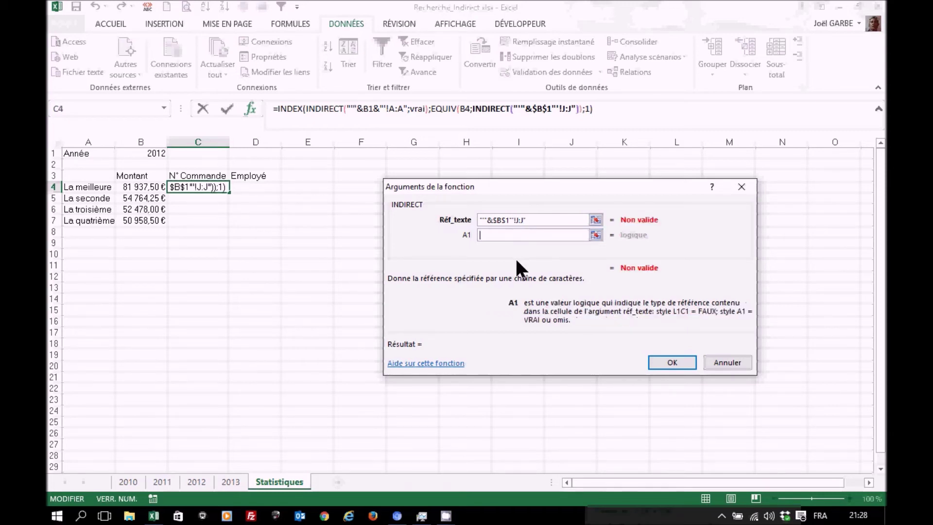
pyautogui.click(507, 220)
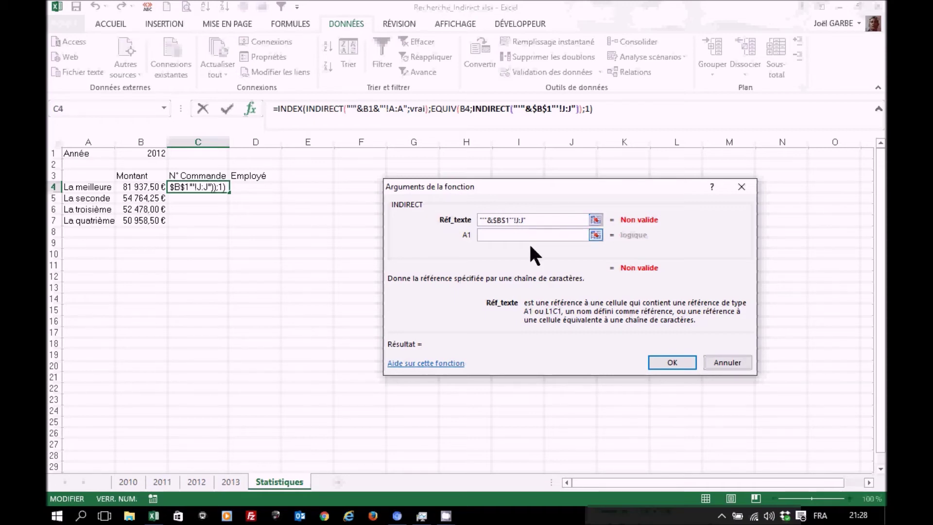
pyautogui.write('&')
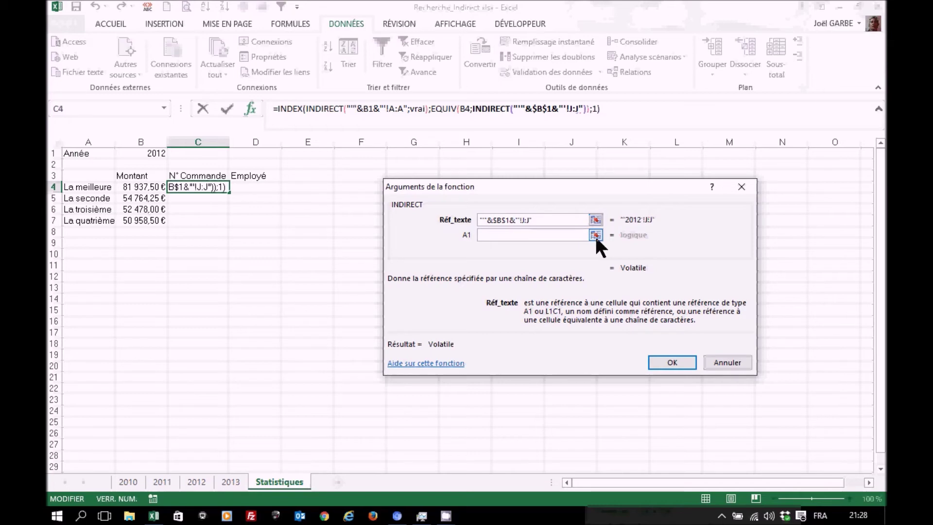
pyautogui.click(494, 235)
pyautogui.write('VRAI')
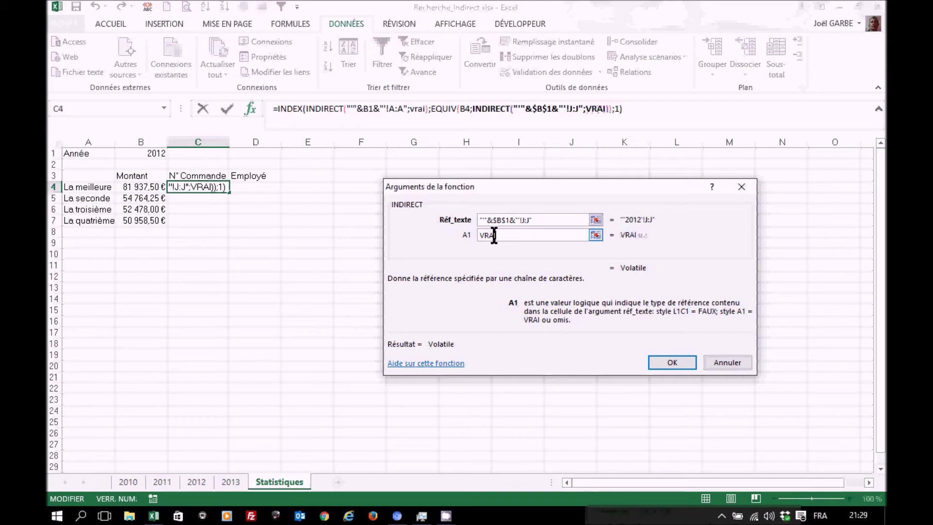
# Set EQUIV's Type argument to 0, validate the C4 formula and copy it down to C7.
pyautogui.click(442, 110)
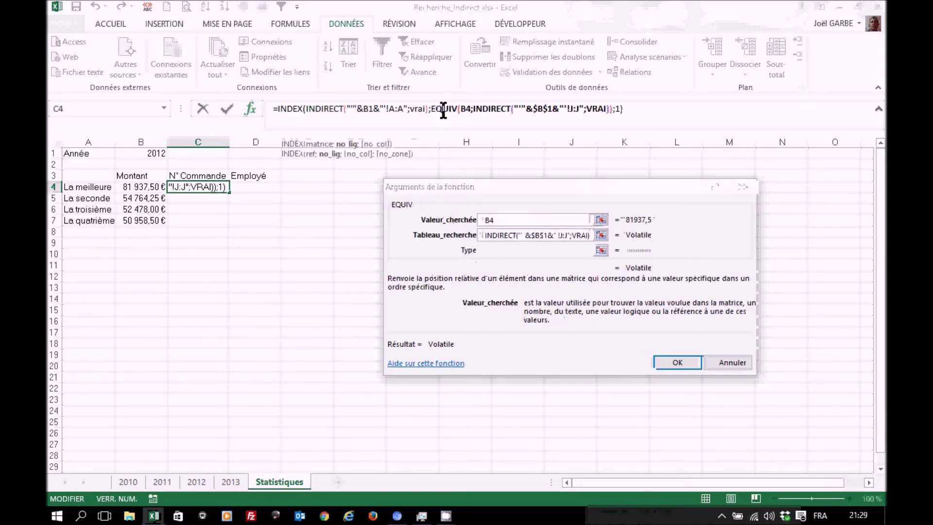
pyautogui.click(497, 251)
pyautogui.write('0')
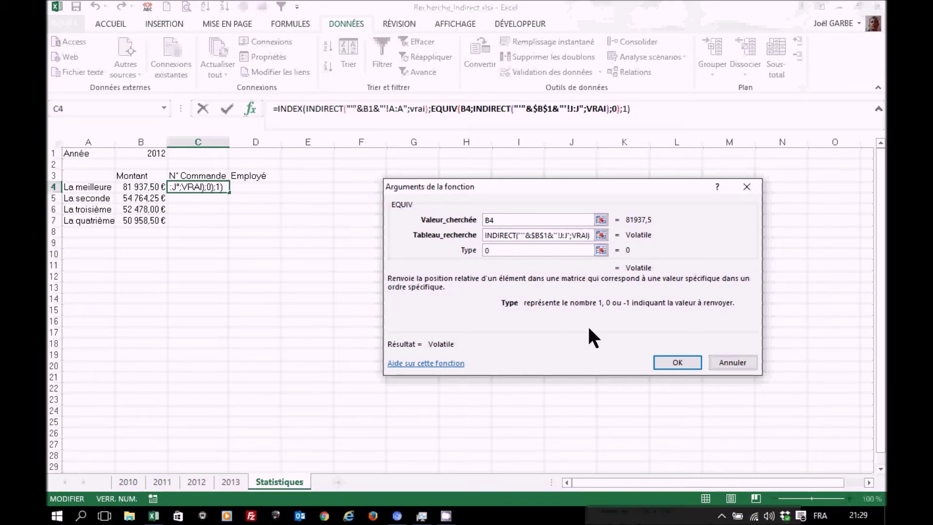
pyautogui.click(674, 360)
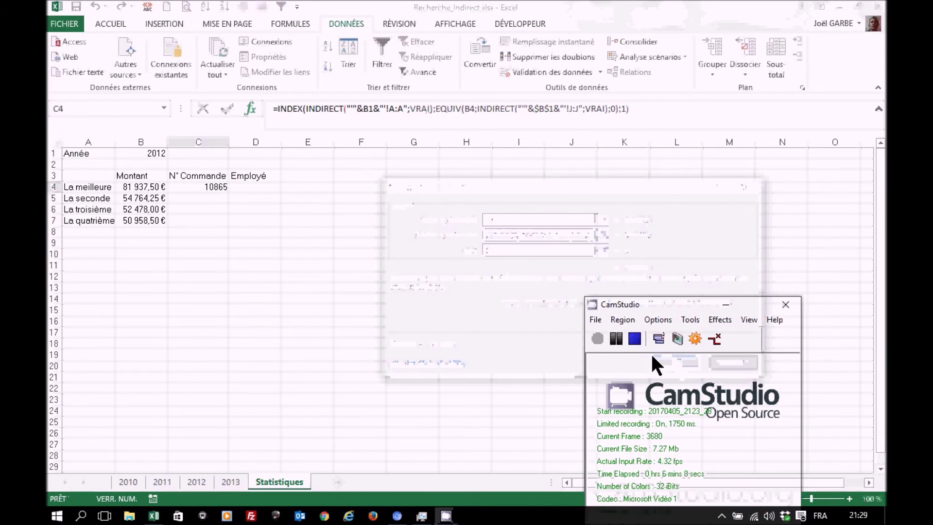
pyautogui.moveTo(229, 192); pyautogui.dragTo(228, 231)
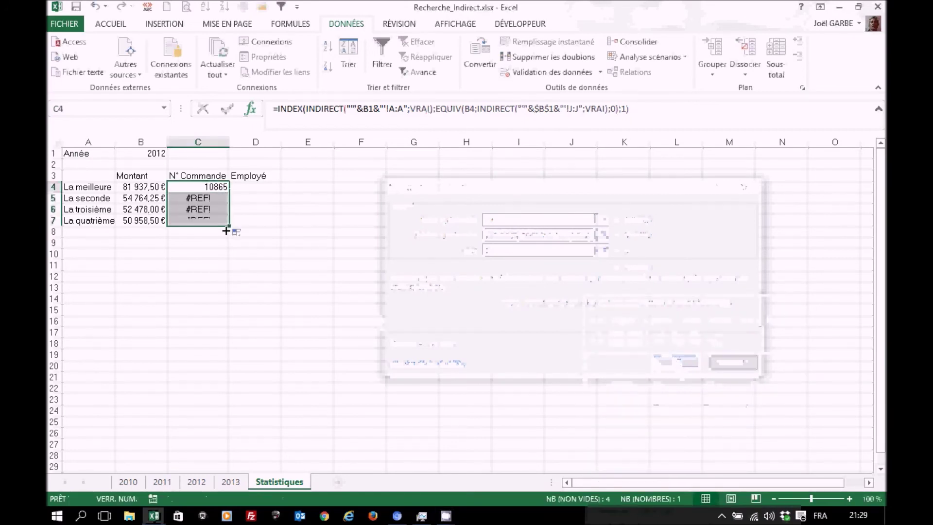
# Make the B1 reference in C4's first INDIRECT absolute ($B$1) and copy the corrected formula down to C7.
pyautogui.click(209, 186)
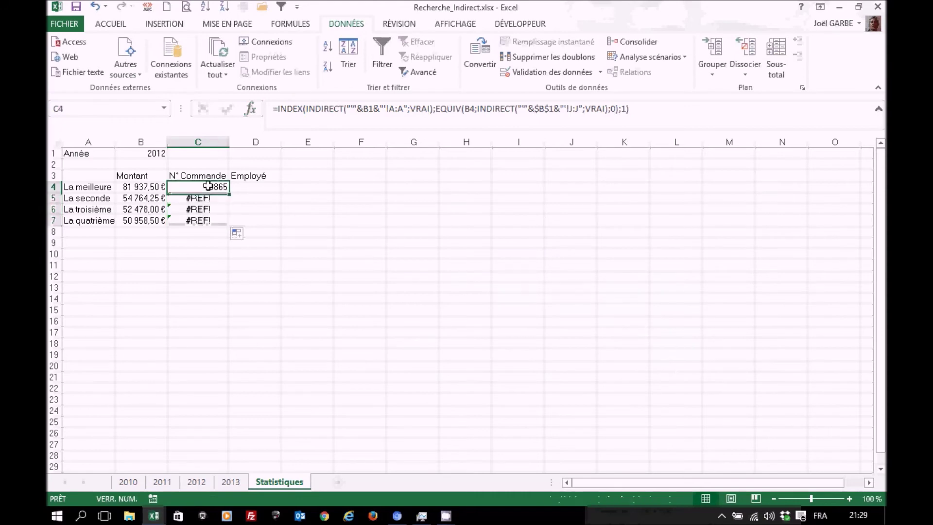
pyautogui.click(368, 110)
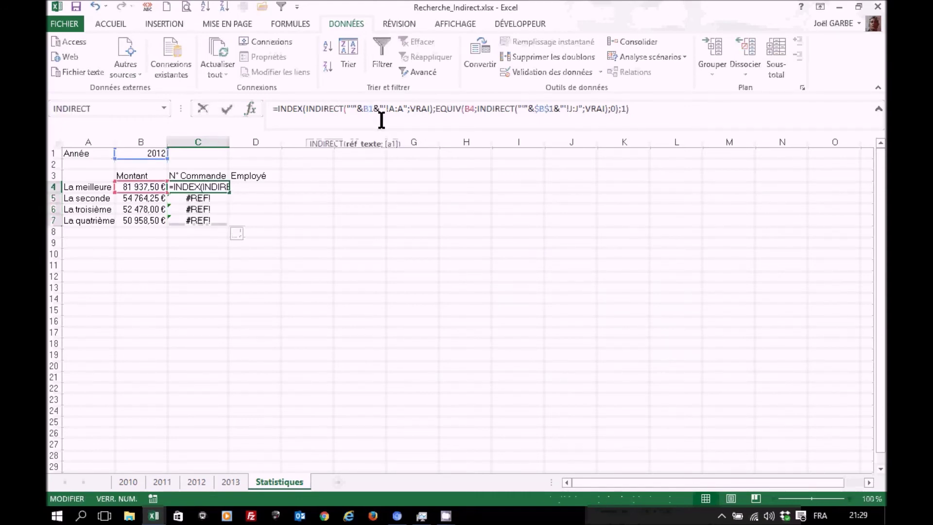
pyautogui.press('F4')
pyautogui.press('Return')
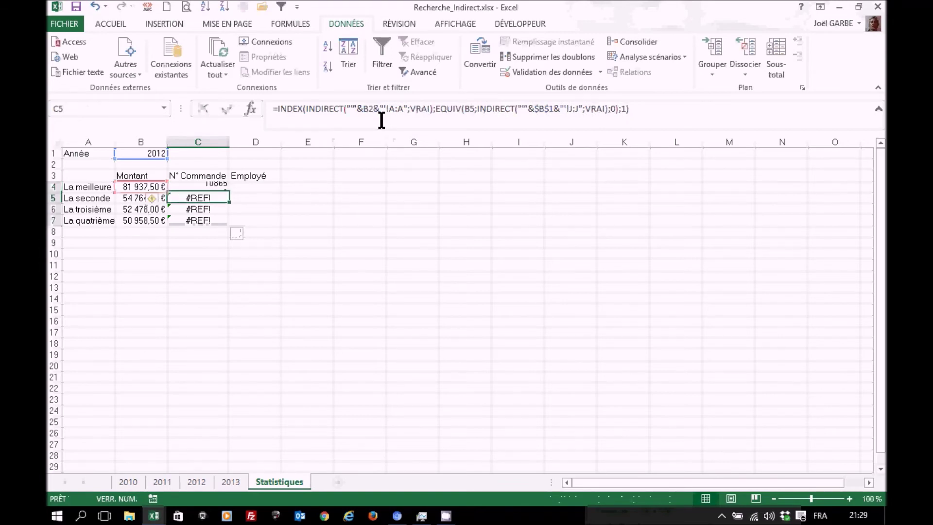
pyautogui.click(218, 186)
pyautogui.moveTo(229, 193); pyautogui.dragTo(228, 228)
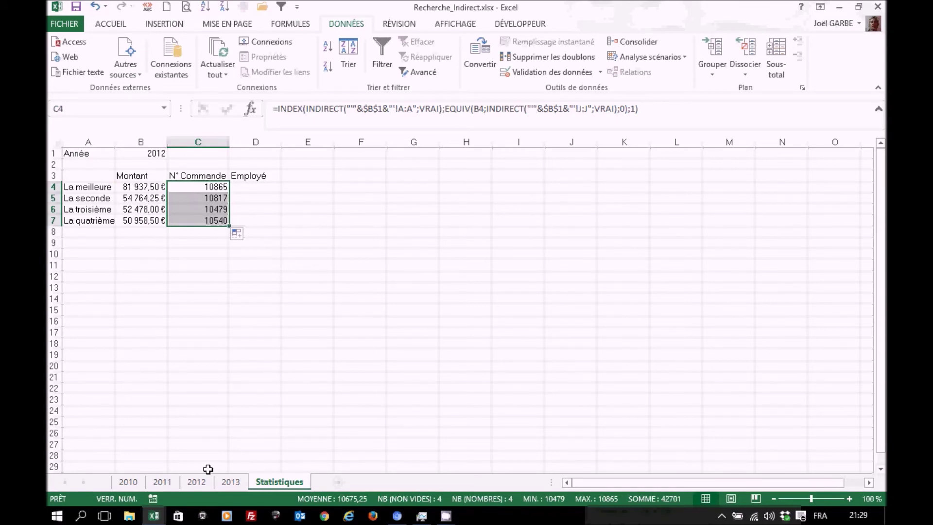
# Check the order numbers on sheet 2012 sorted by descending Montant, and re-sort that sheet by Commande in ascending order.
pyautogui.click(198, 482)
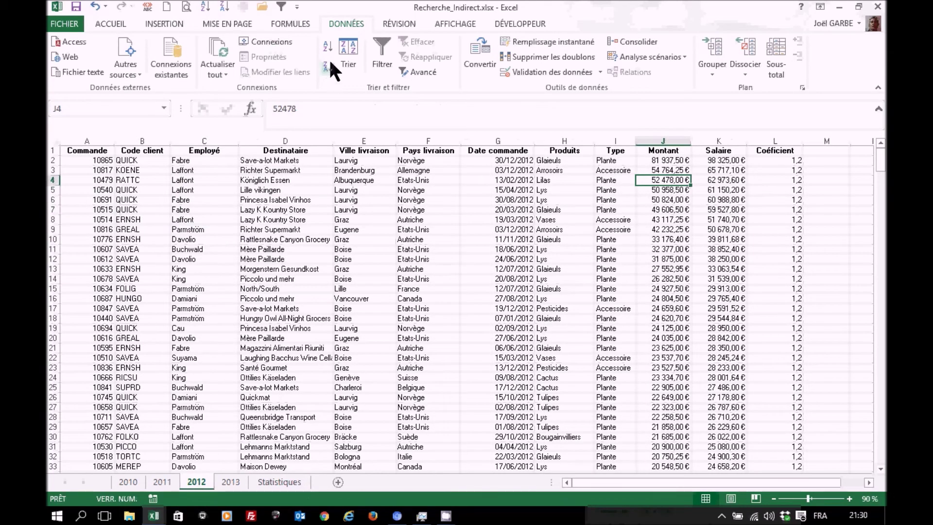
pyautogui.click(95, 189)
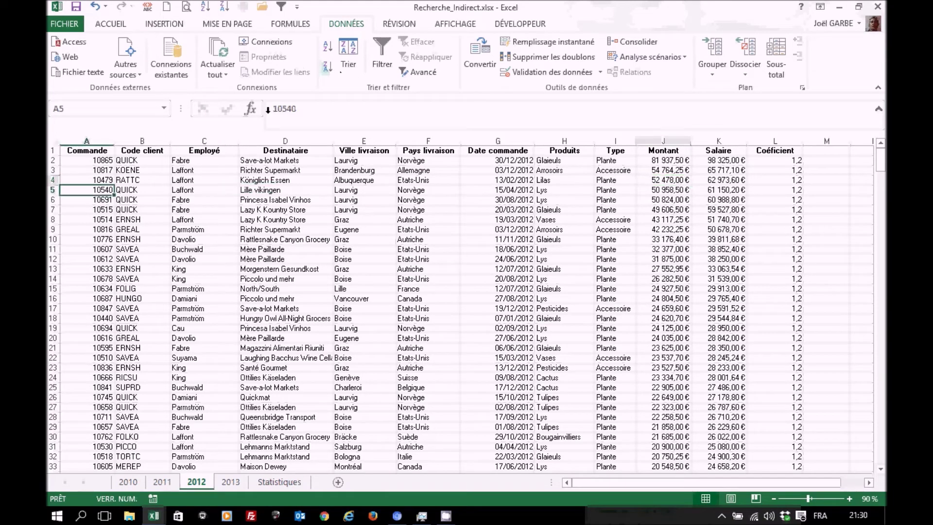
pyautogui.click(326, 45)
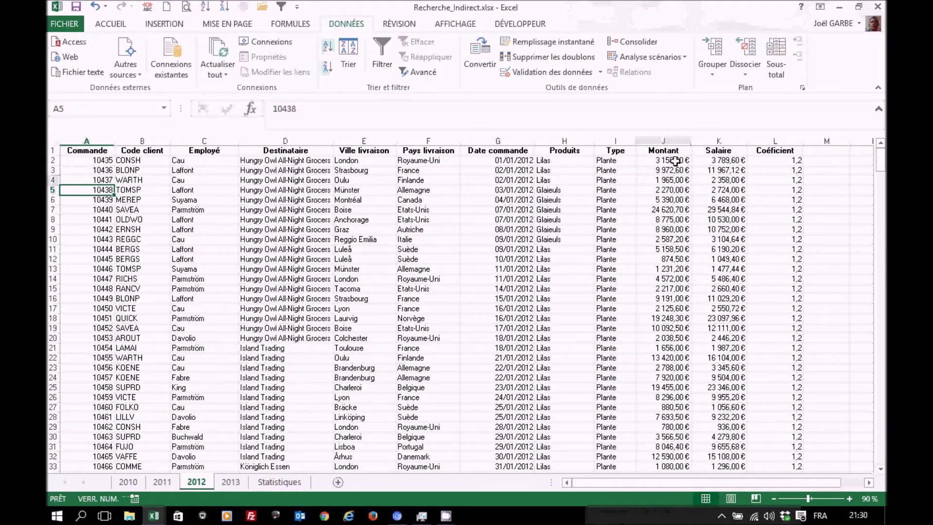
# Return to the Statistiques sheet and choose Produits as the header in cell D3.
pyautogui.click(278, 482)
pyautogui.click(199, 188)
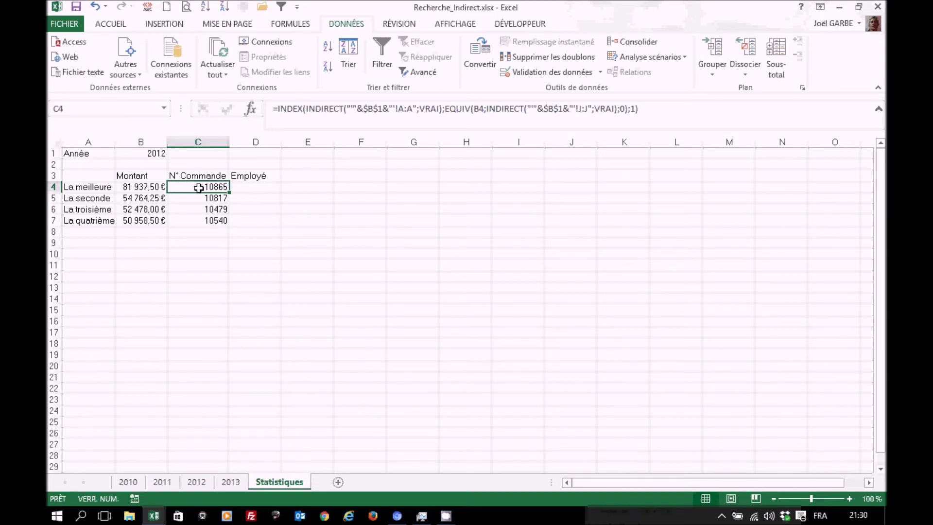
pyautogui.click(257, 187)
pyautogui.click(266, 177)
pyautogui.click(287, 175)
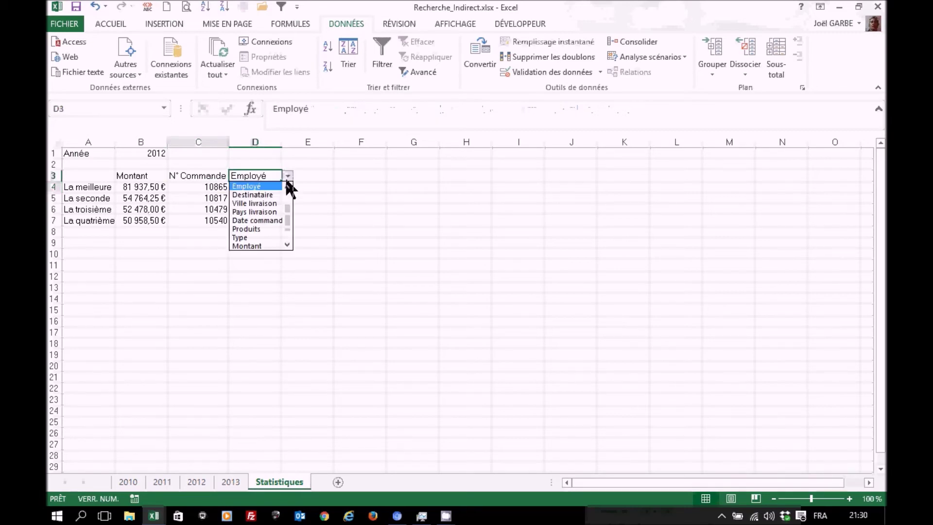
pyautogui.click(258, 229)
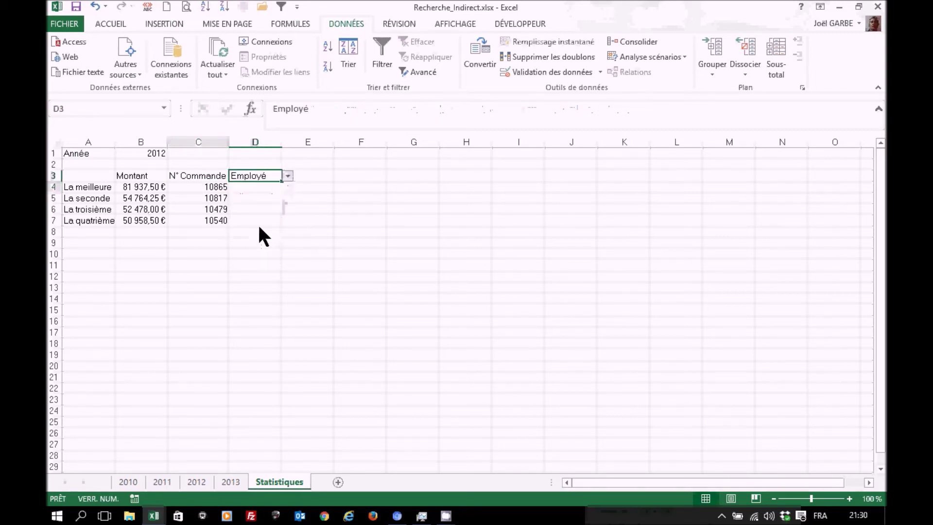
# Insert the INDEX function in D4 using the matrice;no_lig;no_col argument form.
pyautogui.click(256, 190)
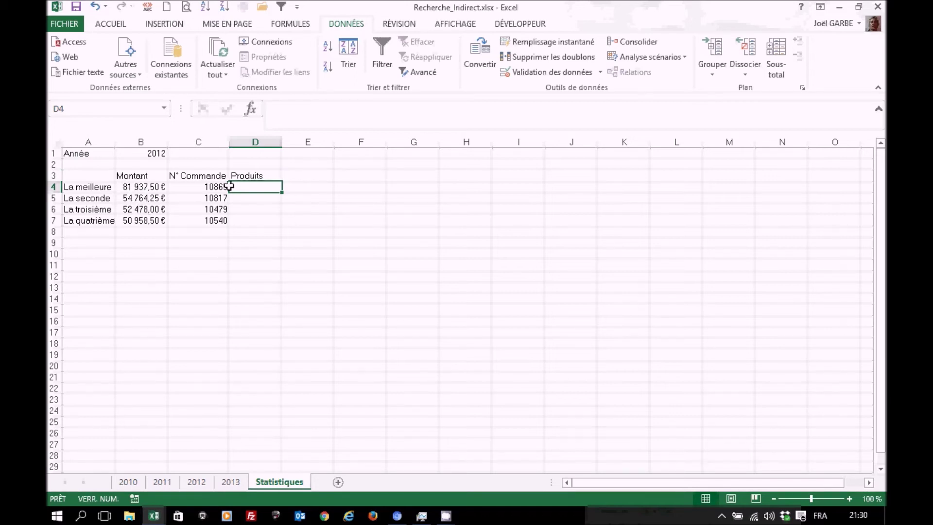
pyautogui.click(250, 108)
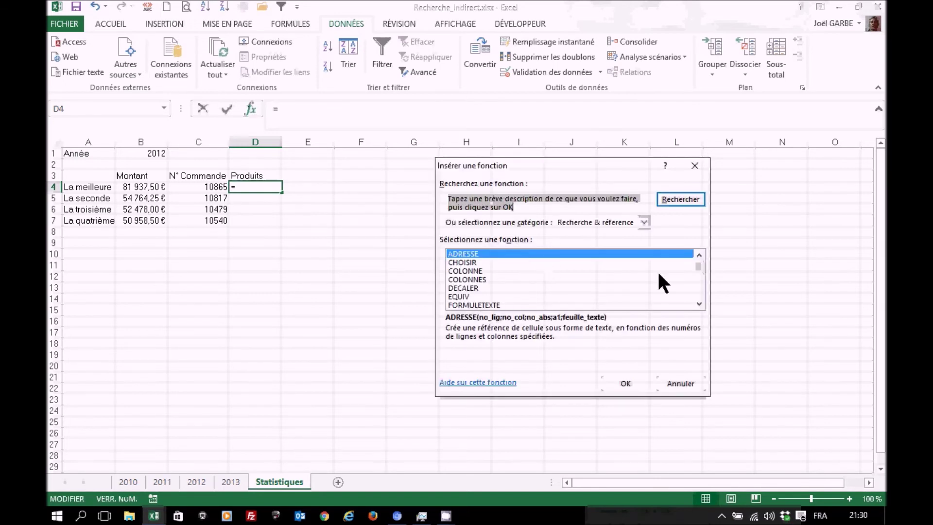
pyautogui.click(698, 290)
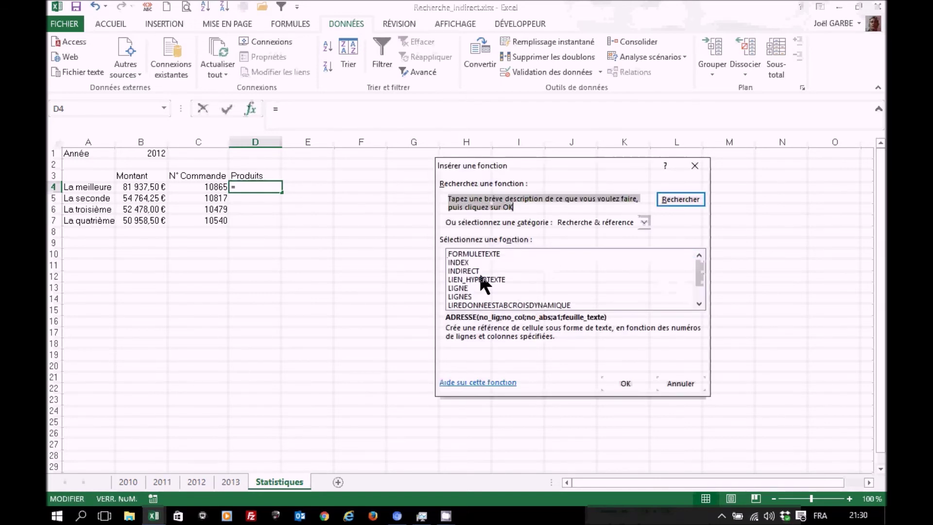
pyautogui.click(462, 263)
pyautogui.doubleClick(462, 263)
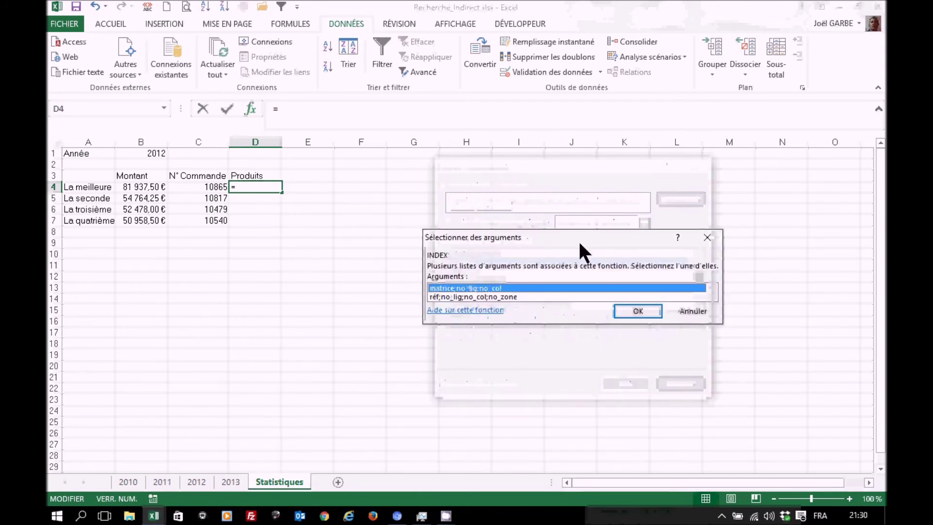
pyautogui.click(635, 312)
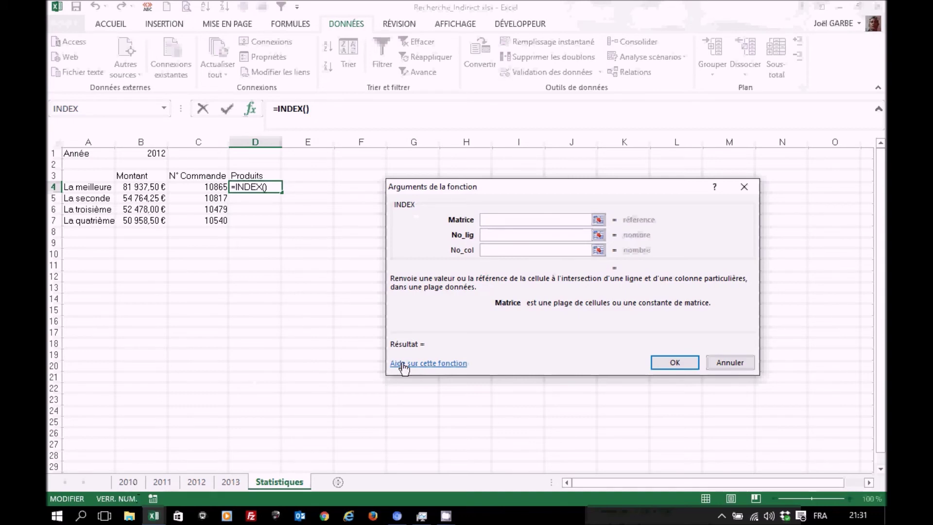
# Nest INDIRECT as INDEX's Matrice argument and begin its text reference with "'"&$B$1, using an absolute cell reference.
pyautogui.click(164, 108)
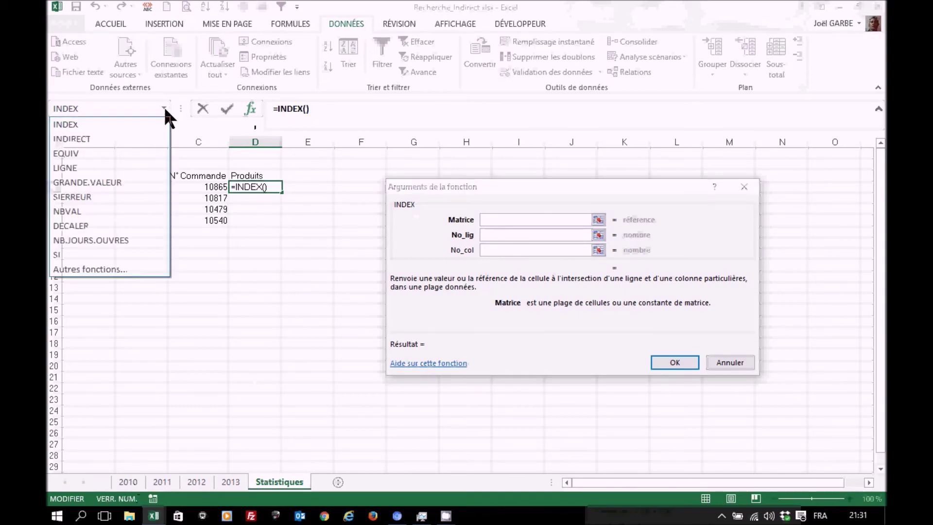
pyautogui.click(77, 138)
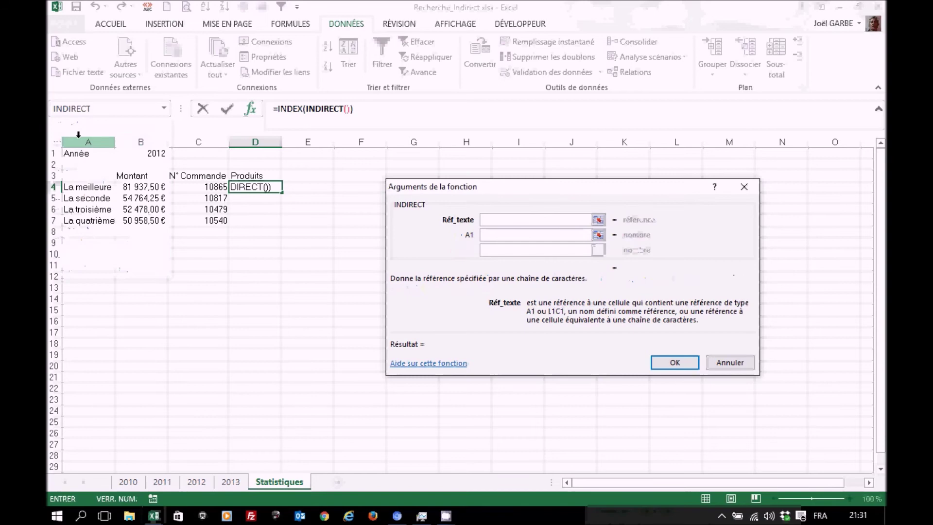
pyautogui.write('"')
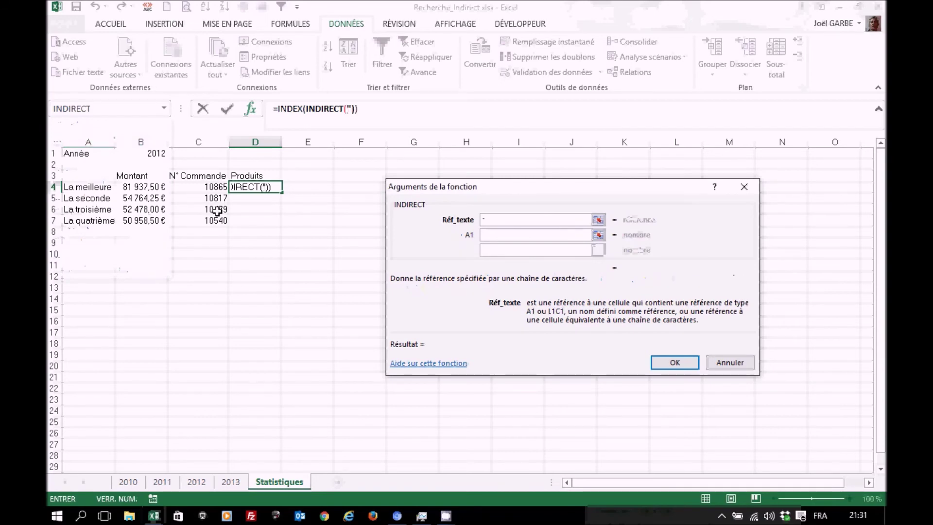
pyautogui.write('""')
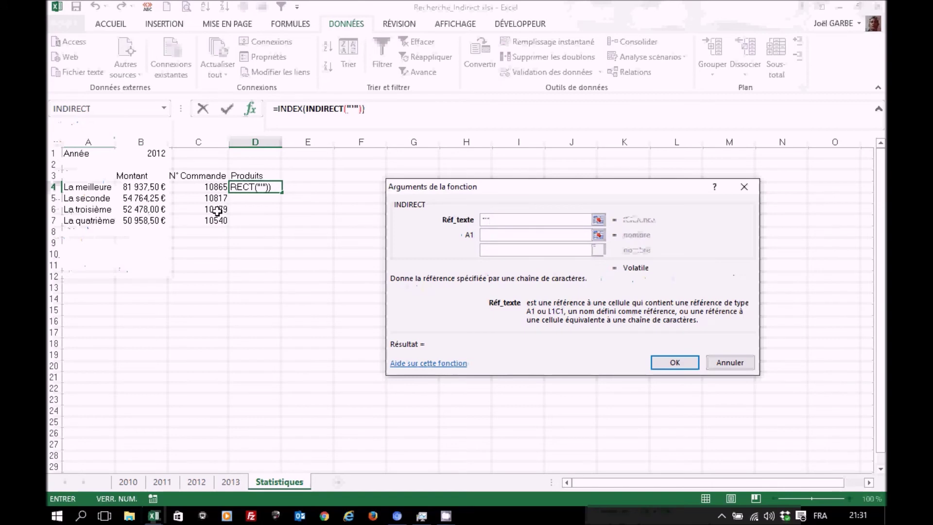
pyautogui.write('&')
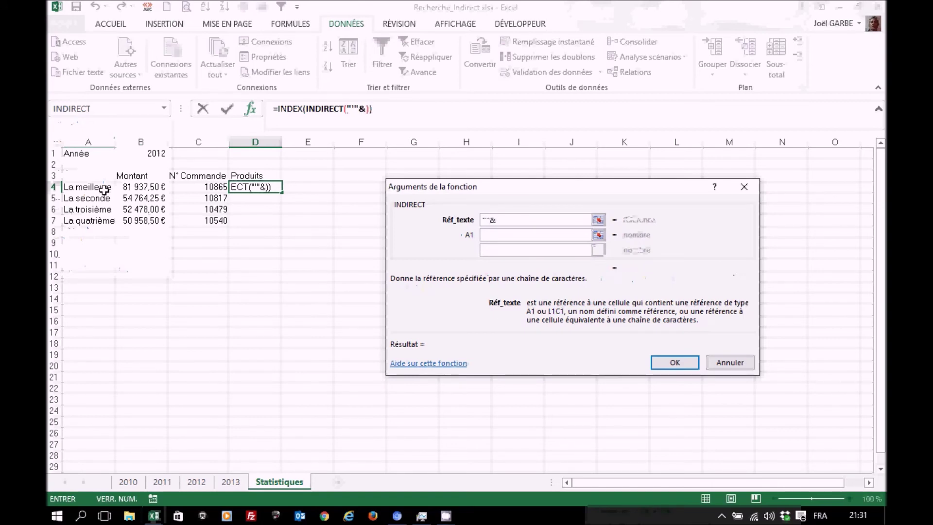
pyautogui.click(144, 154)
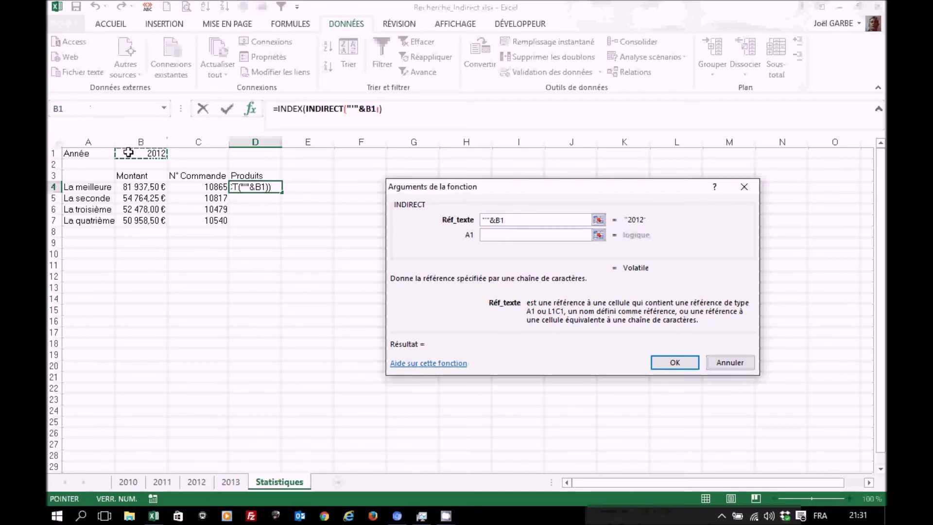
pyautogui.press('F4')
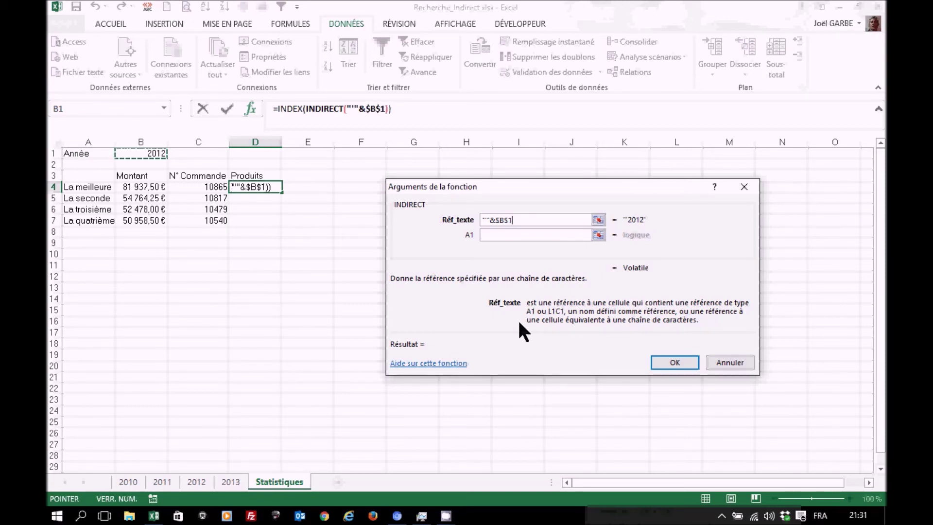
# Extend INDIRECT's Réf_texte with &"'!C"& so that a column number can be appended to the L1C1-style reference.
pyautogui.write('&')
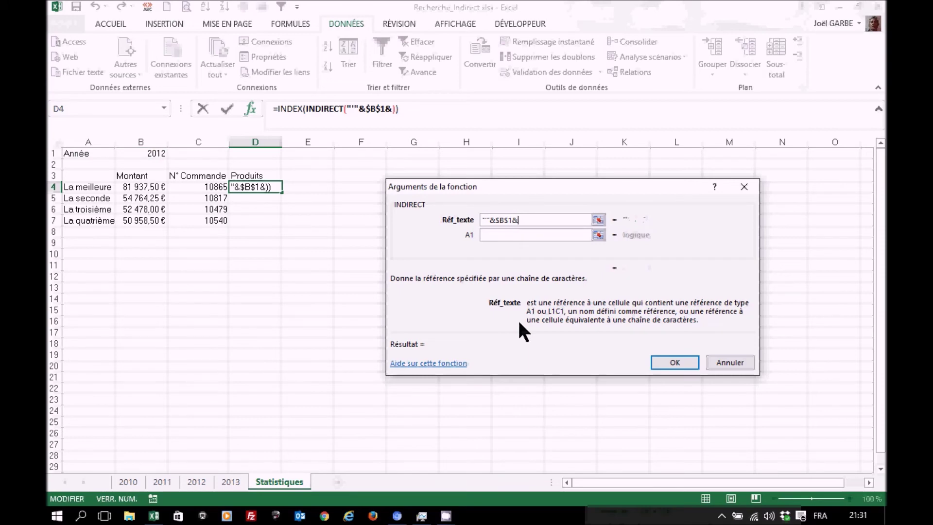
pyautogui.write('""!')
pyautogui.click(543, 219)
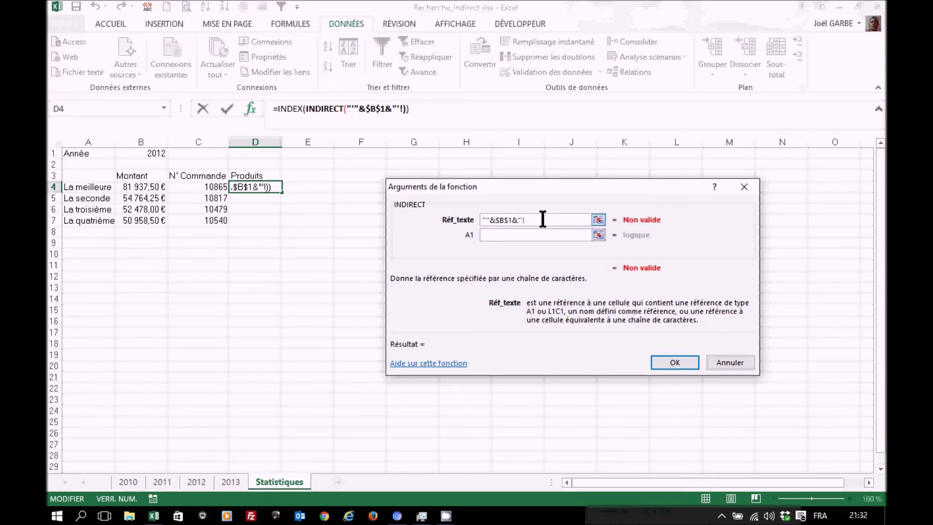
pyautogui.click(513, 238)
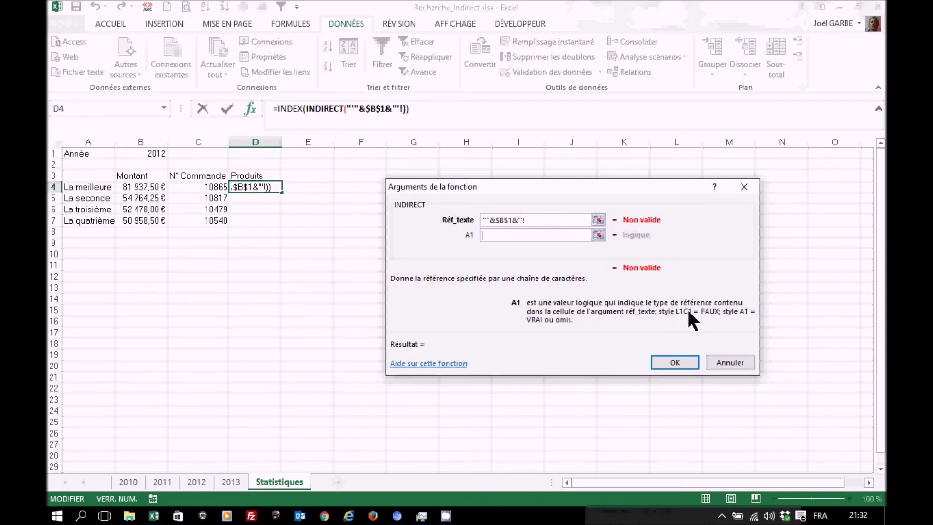
pyautogui.click(550, 221)
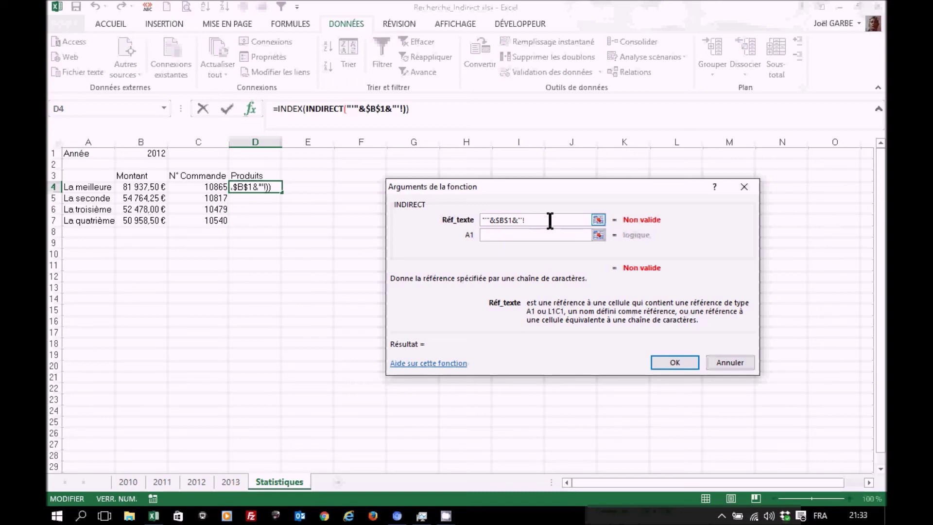
pyautogui.write('C')
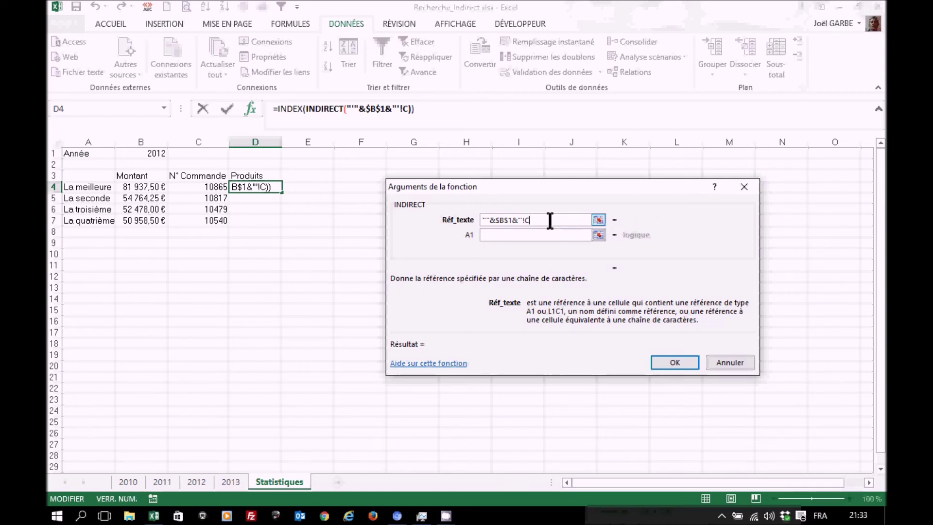
pyautogui.write('"')
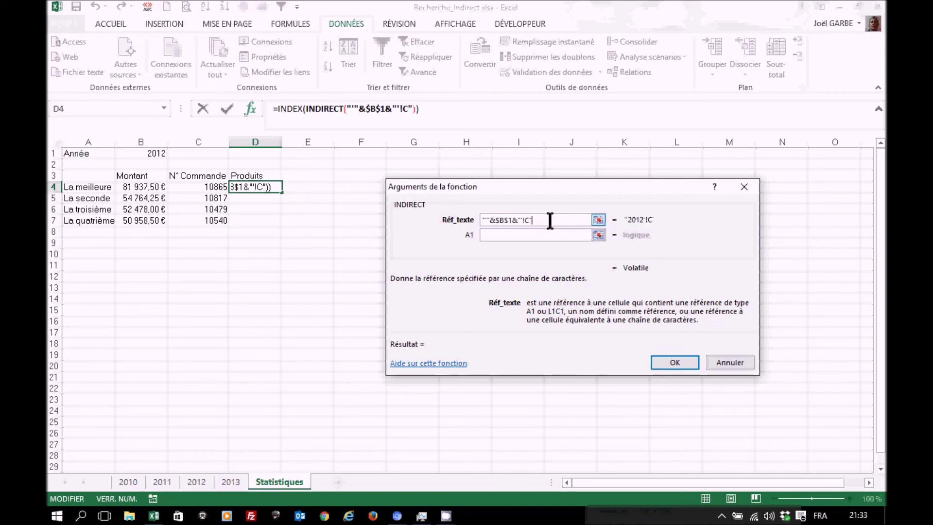
pyautogui.write('&')
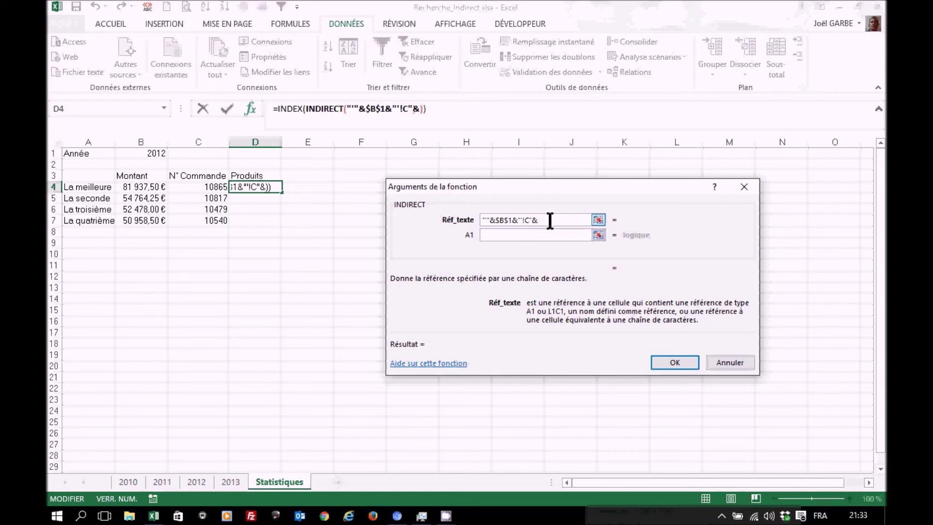
pyautogui.click(253, 175)
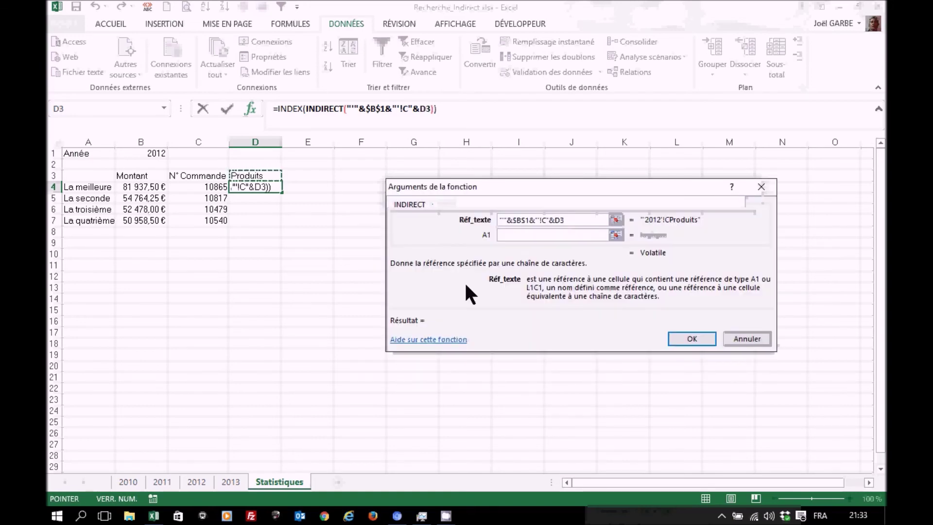
pyautogui.press('BackSpace')
pyautogui.press('BackSpace')
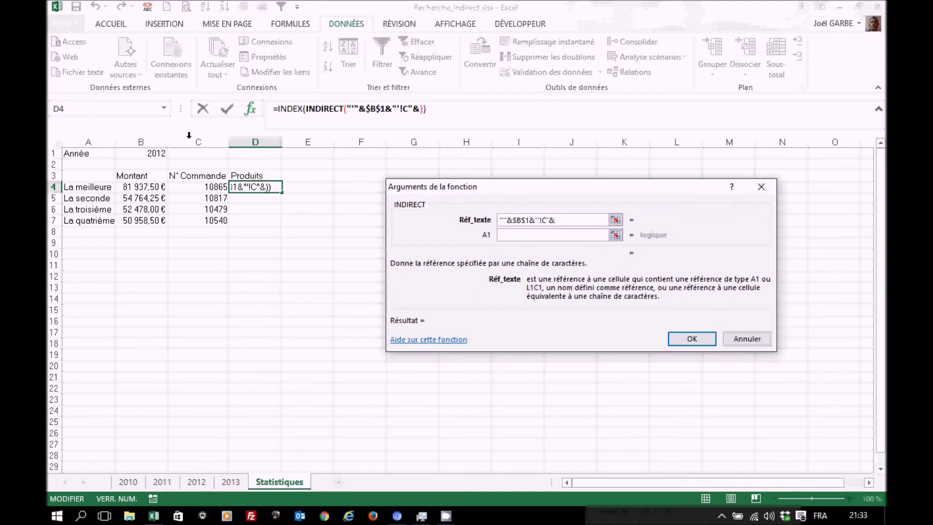
# Nest EQUIV after "'!C"& in INDIRECT's Réf_texte and set its Valeur_cherchée to D$3, locking only the row.
pyautogui.click(164, 108)
pyautogui.click(65, 153)
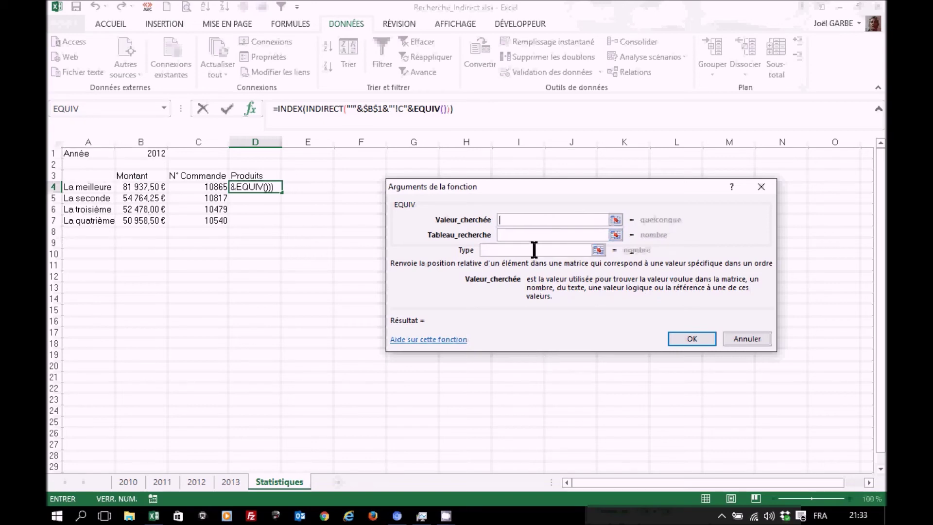
pyautogui.click(319, 108)
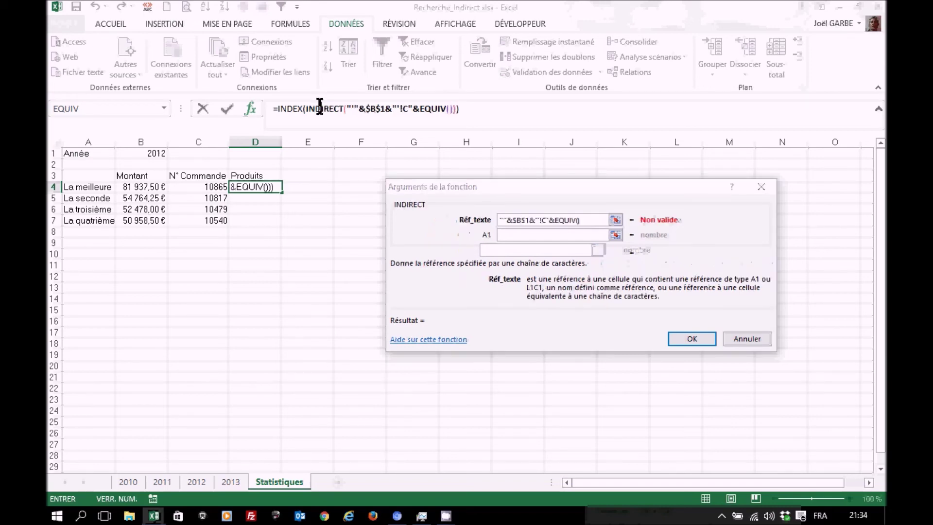
pyautogui.click(433, 108)
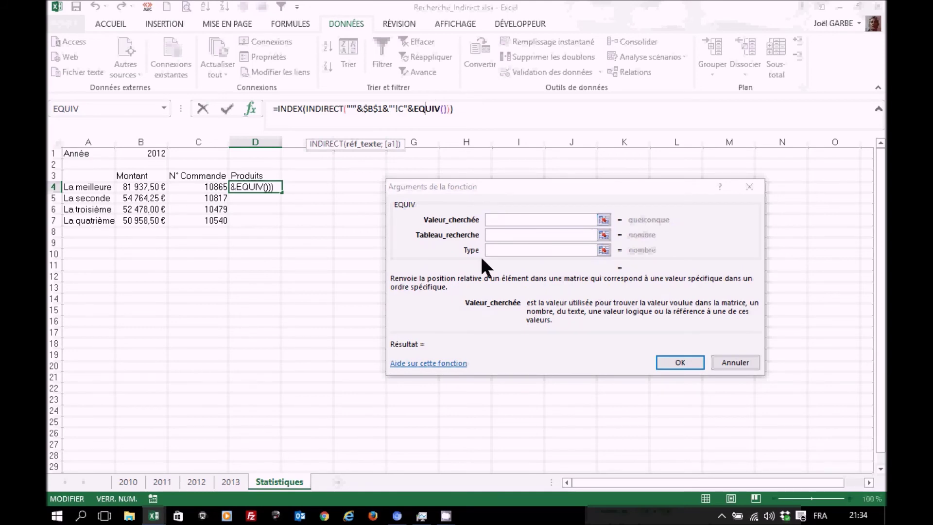
pyautogui.click(516, 219)
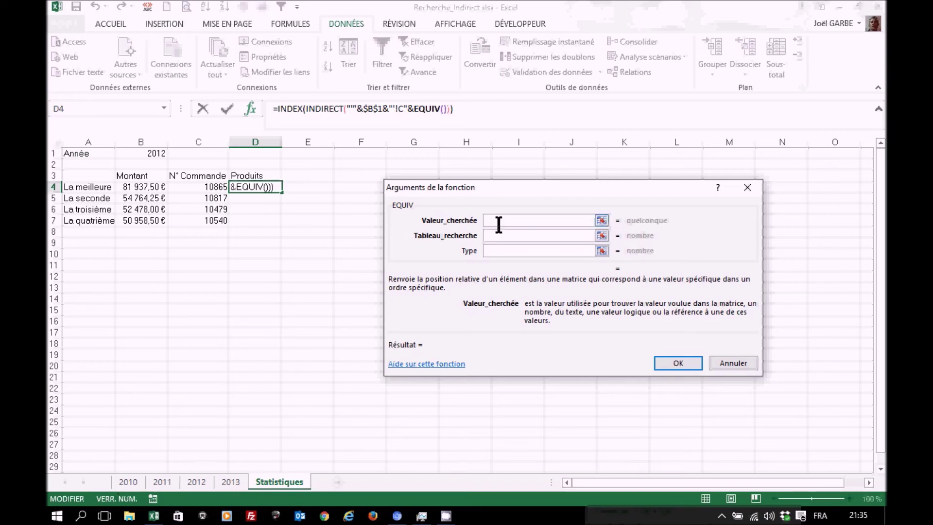
pyautogui.click(257, 176)
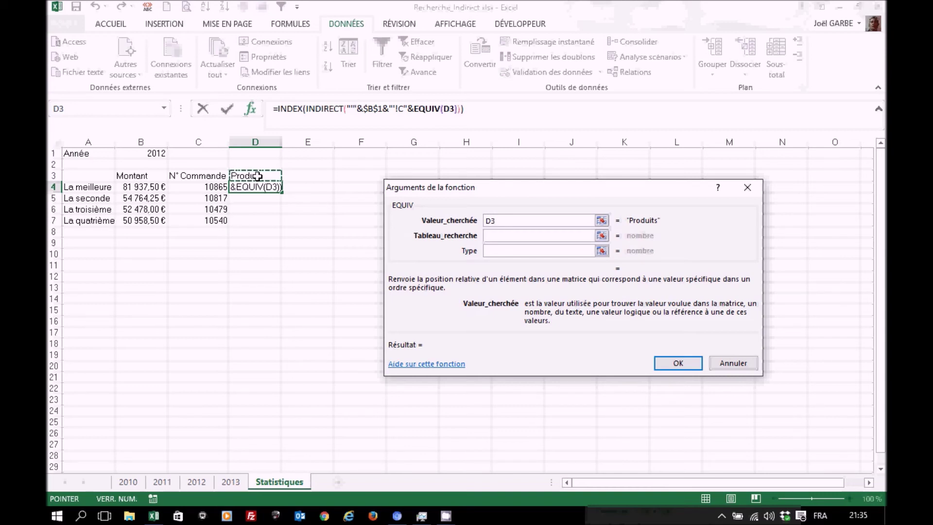
pyautogui.press('F4')
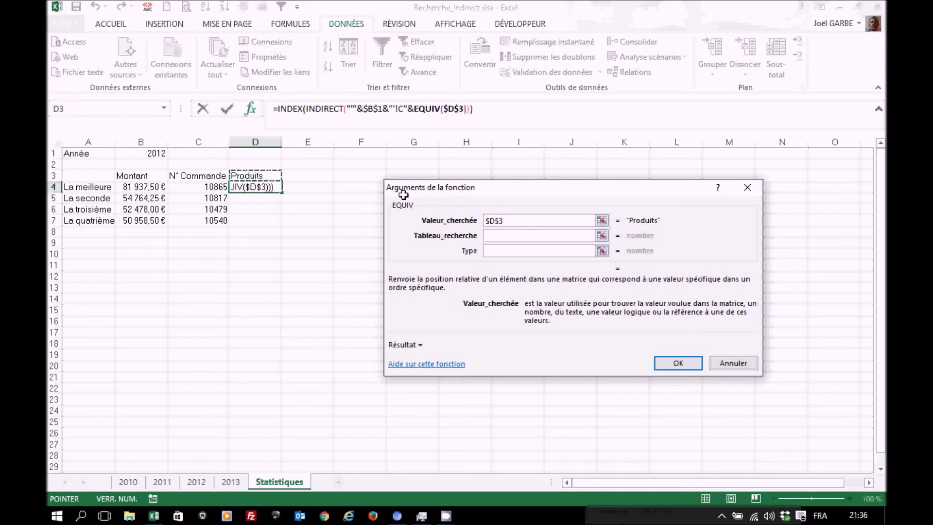
pyautogui.press('F4')
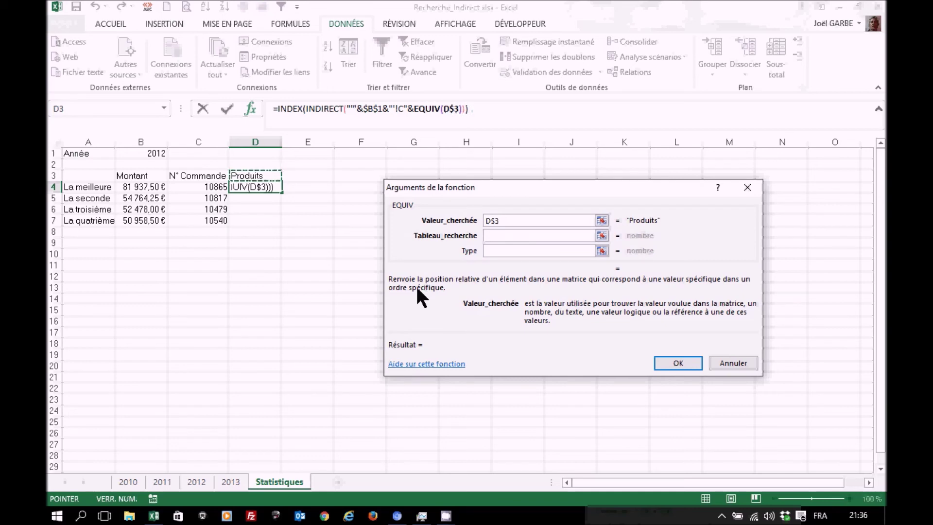
# Set this EQUIV's Tableau_recherche to the header range '2010'!$A$1:$L$1 as an absolute reference and its Type to 0.
pyautogui.click(506, 236)
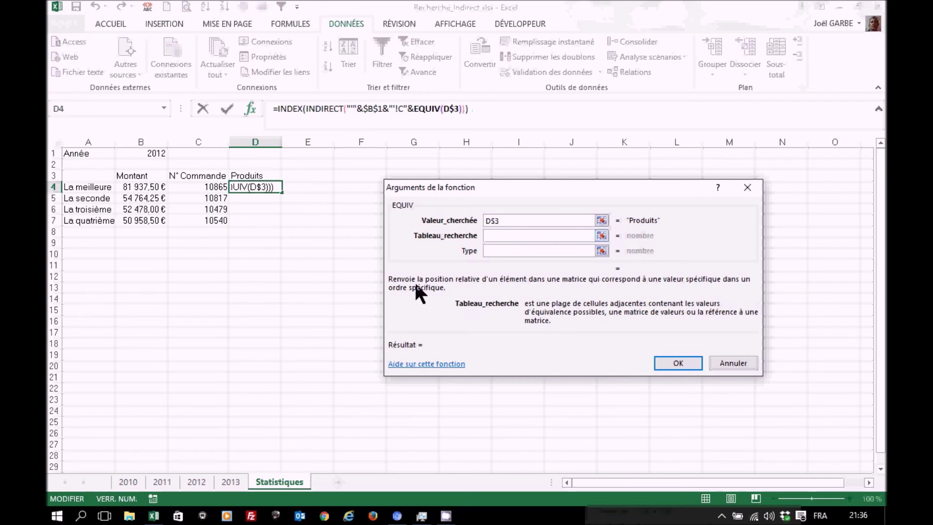
pyautogui.click(136, 480)
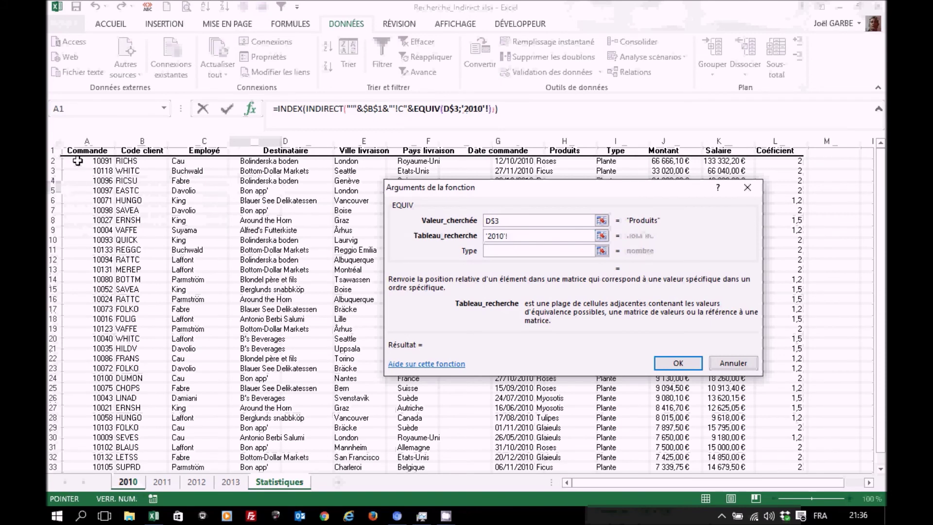
pyautogui.moveTo(80, 151); pyautogui.dragTo(779, 146)
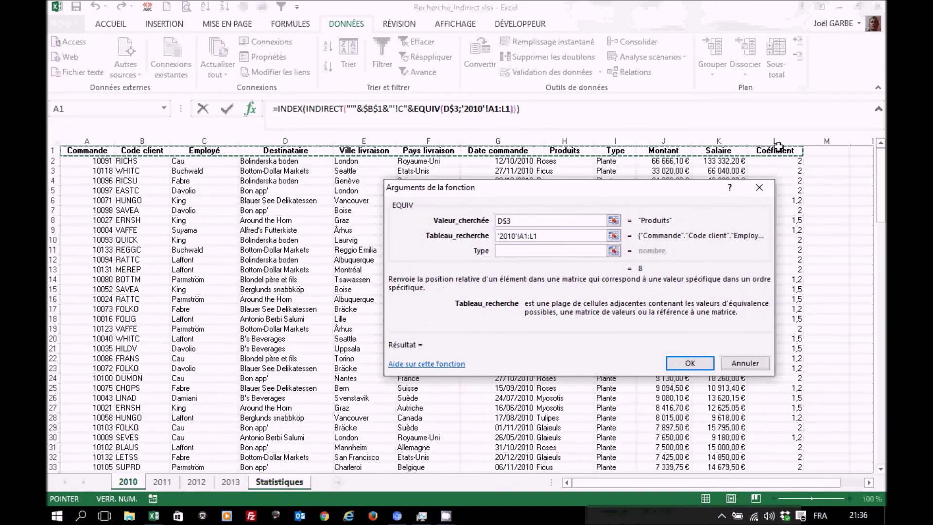
pyautogui.press('F4')
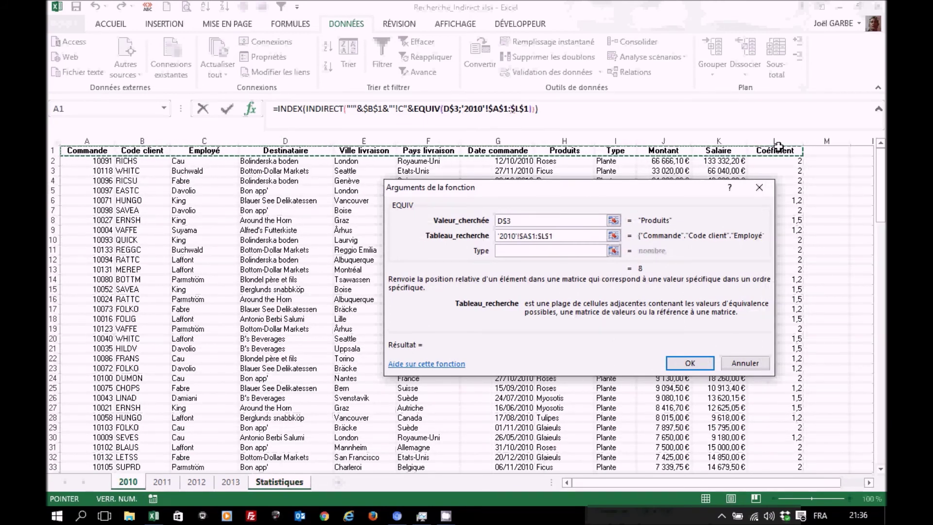
pyautogui.click(520, 250)
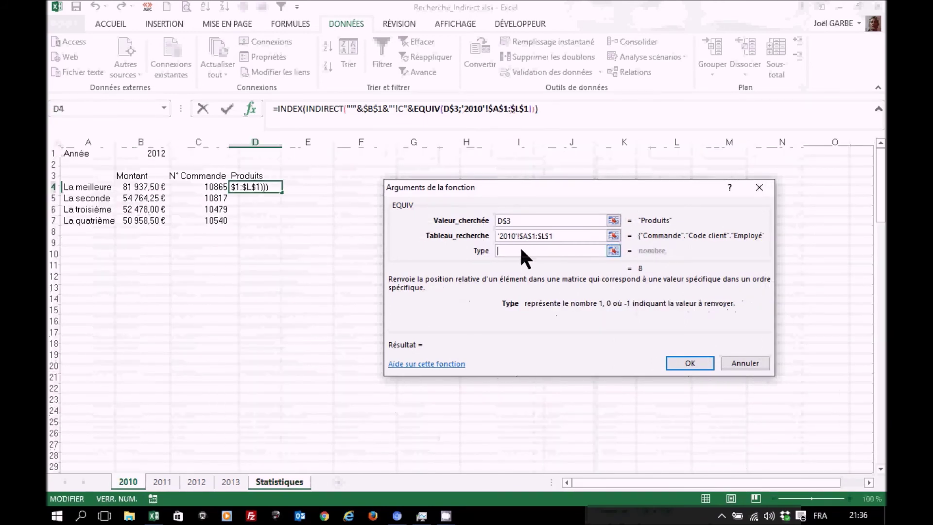
pyautogui.write('0')
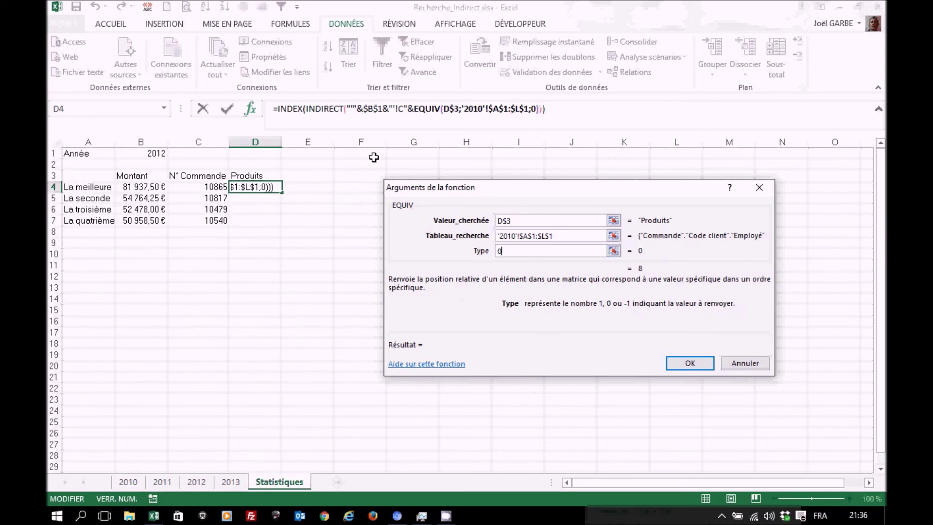
# Set INDIRECT's A1 argument to FAUX for L1C1 style and the enclosing INDEX's No_col argument to 1.
pyautogui.click(324, 108)
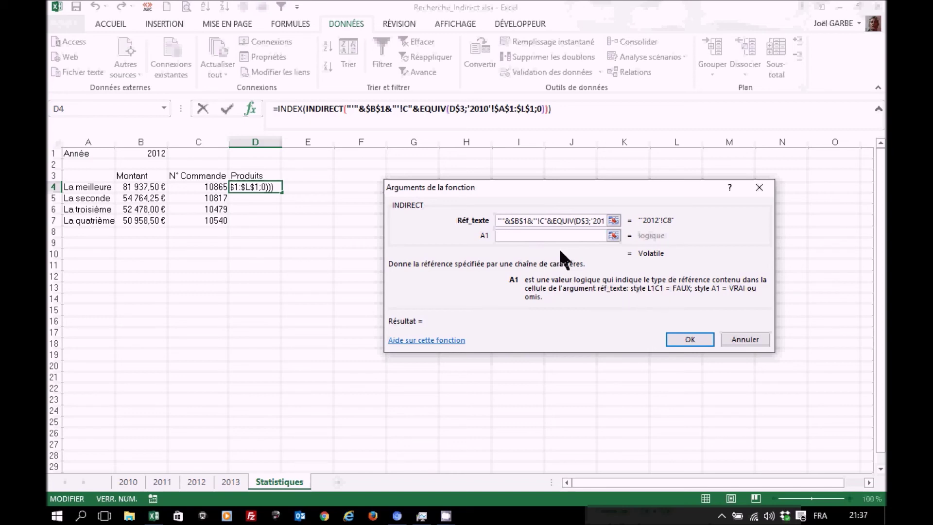
pyautogui.write('FAUX')
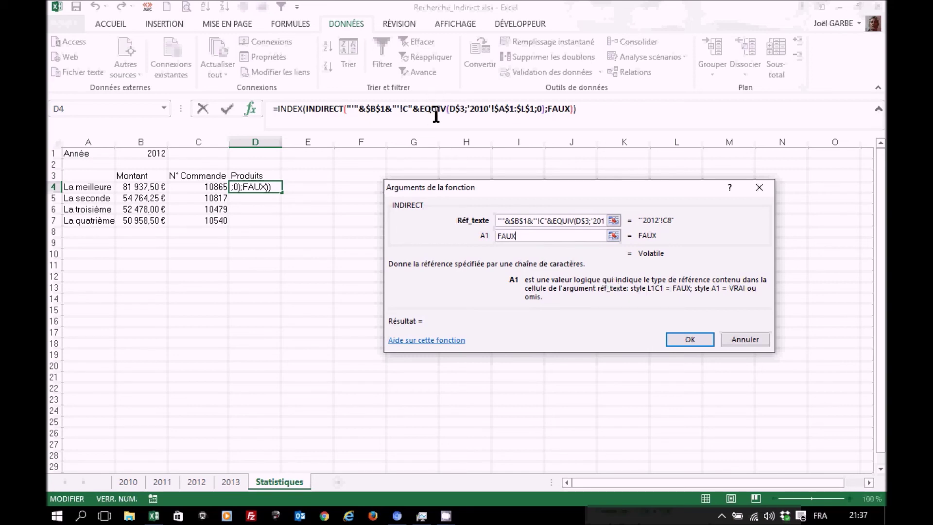
pyautogui.click(323, 107)
pyautogui.click(289, 108)
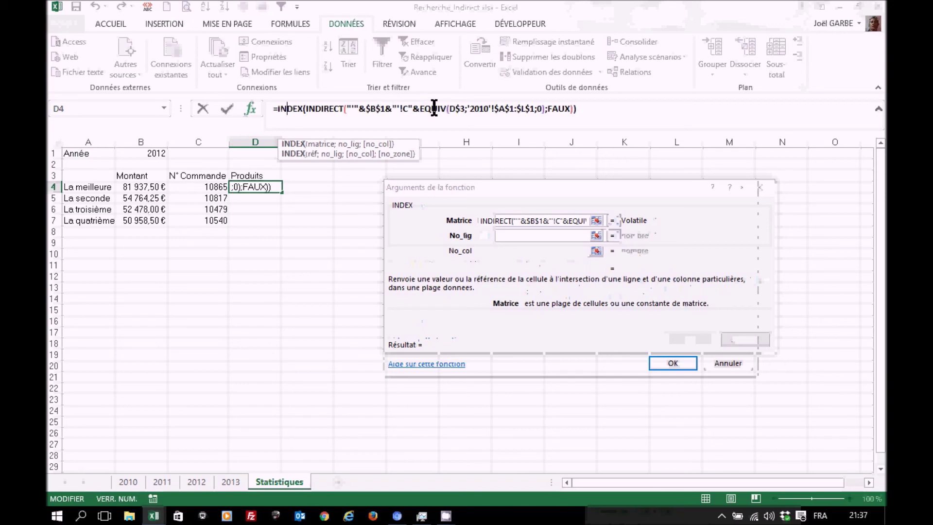
pyautogui.click(500, 251)
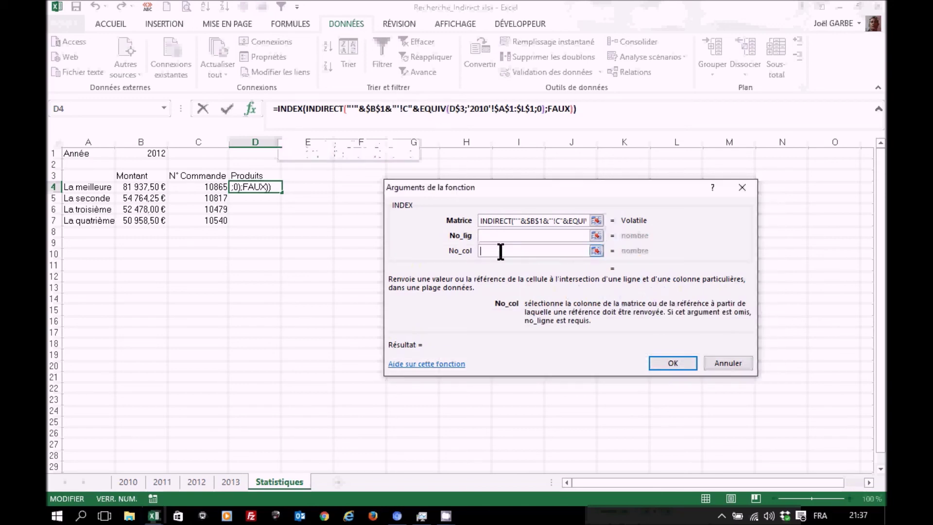
pyautogui.write('1')
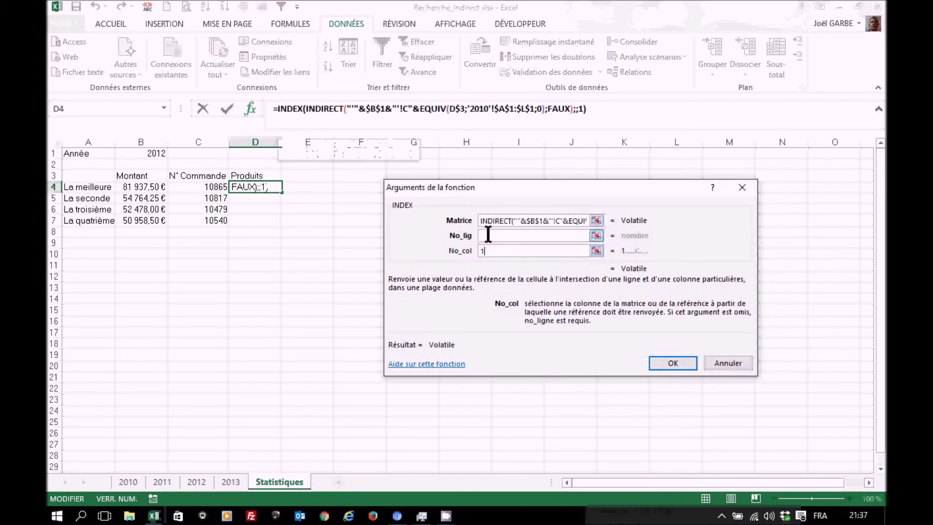
# Nest EQUIV as INDEX's No_lig argument, with B4 as Valeur_cherchée and 0 as Type.
pyautogui.click(487, 237)
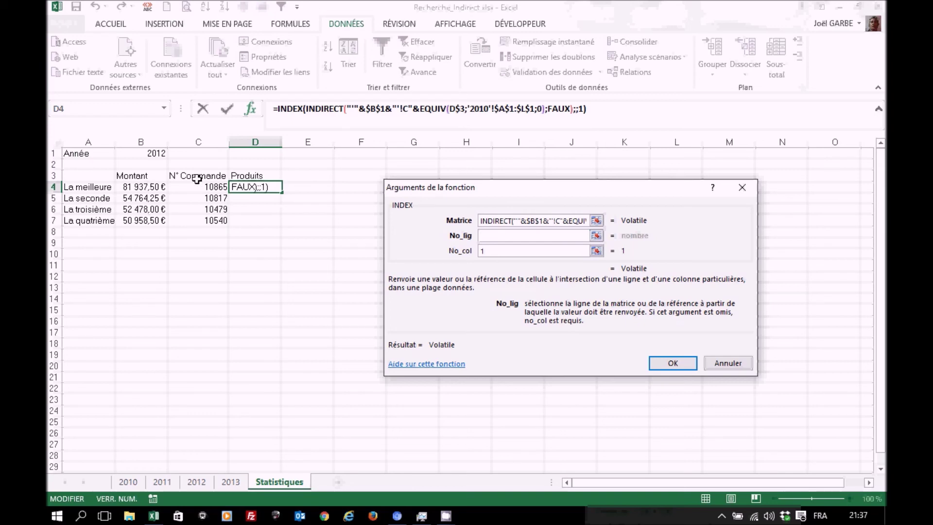
pyautogui.click(165, 102)
pyautogui.click(164, 108)
pyautogui.click(68, 136)
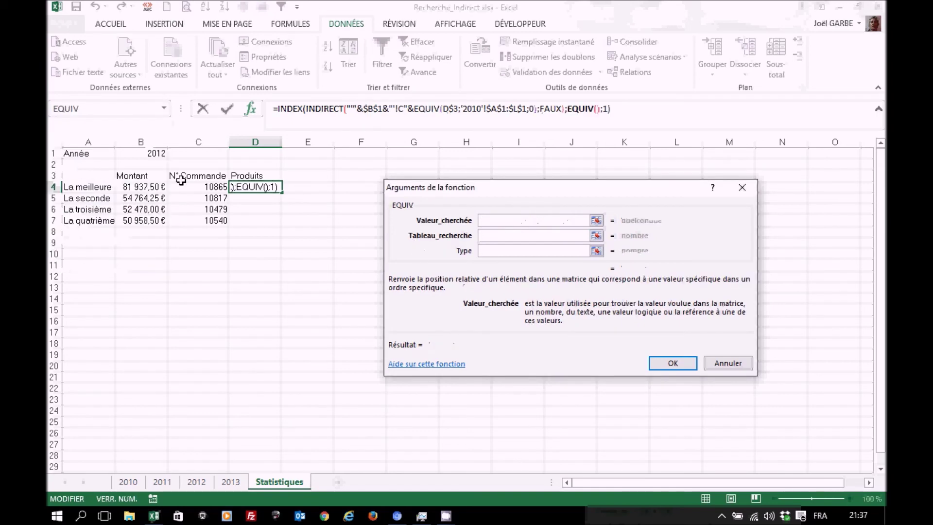
pyautogui.click(149, 187)
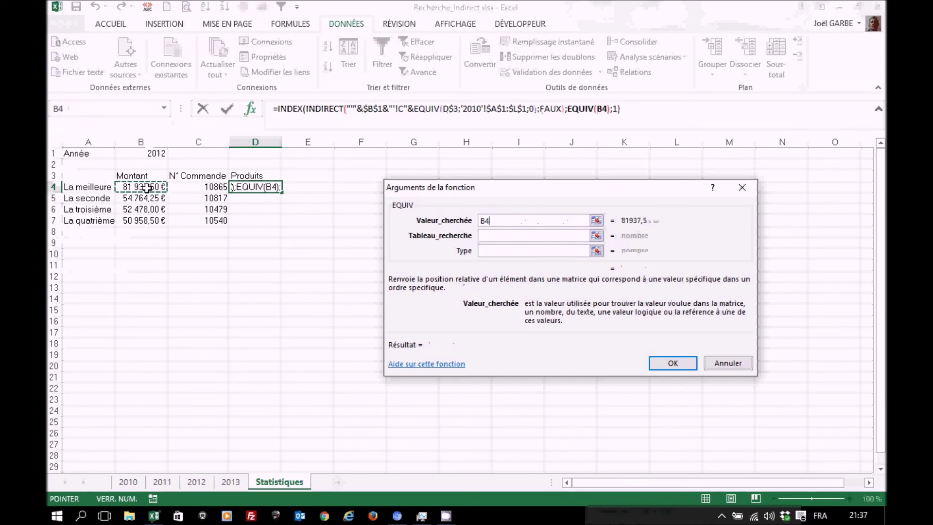
pyautogui.click(490, 251)
pyautogui.write('0')
# Nest INDIRECT as this EQUIV's Tableau_recherche and begin its Réf_texte with "'"&$B$1, using an absolute cell reference.
pyautogui.click(492, 236)
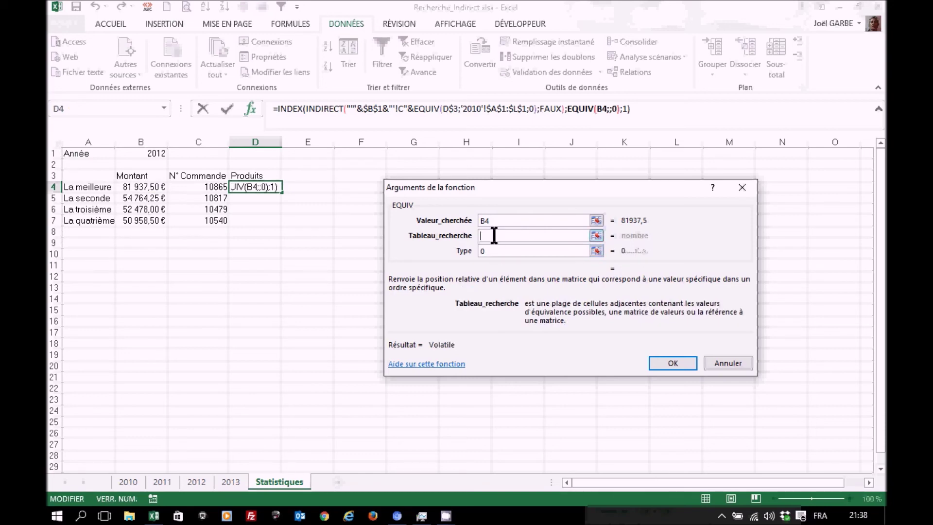
pyautogui.click(163, 107)
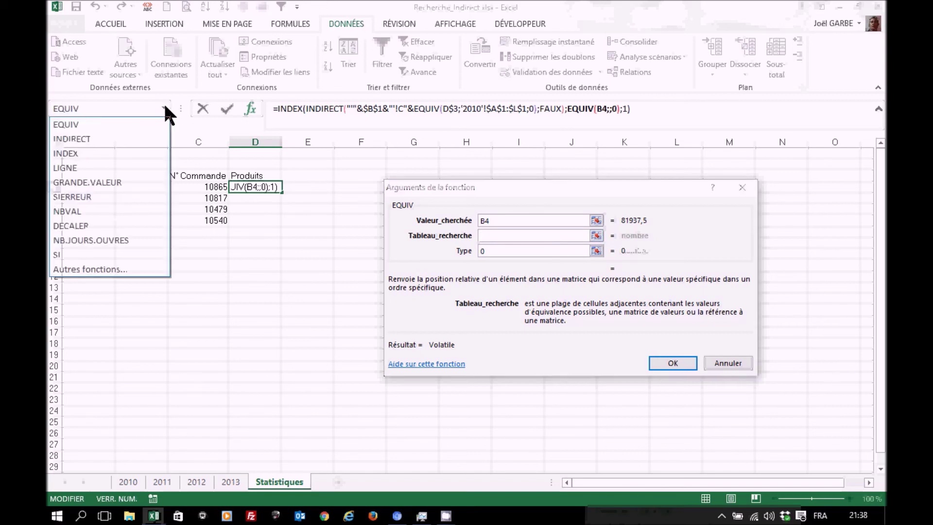
pyautogui.click(84, 138)
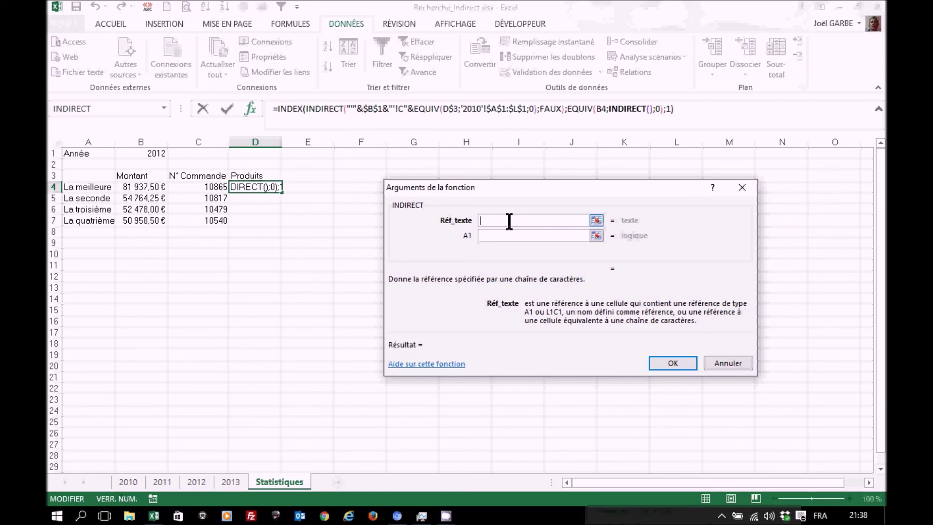
pyautogui.write('"\'"&')
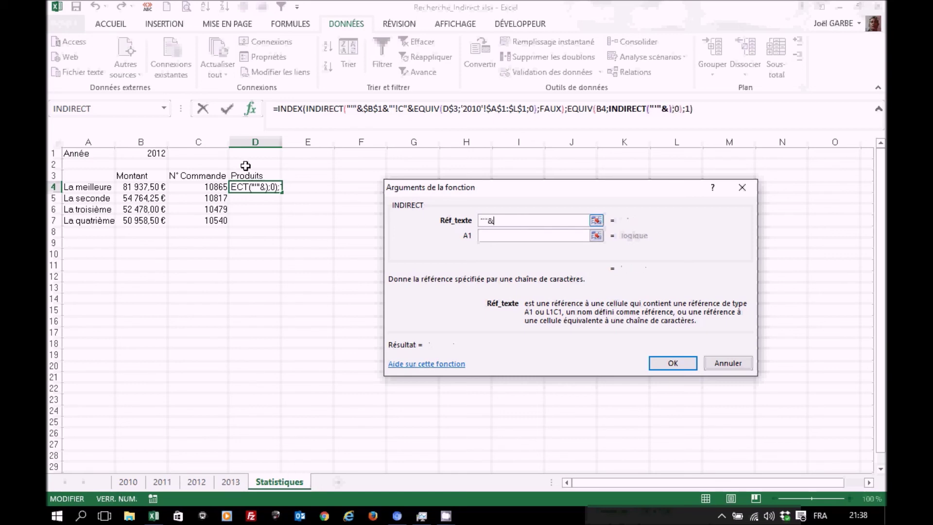
pyautogui.click(153, 153)
pyautogui.press('F4')
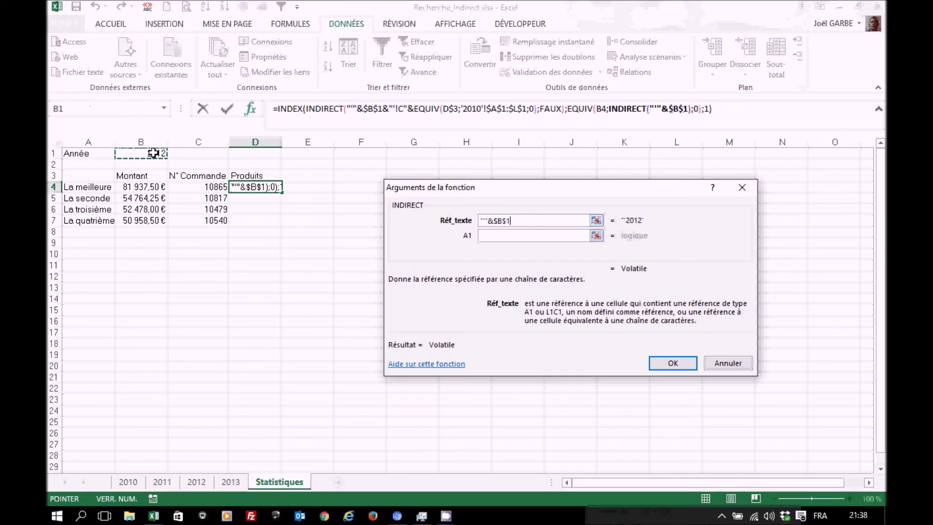
# Complete the nested INDIRECT's Réf_texte with &"'!A:A" so that it refers to column A of the chosen year's sheet.
pyautogui.write('"')
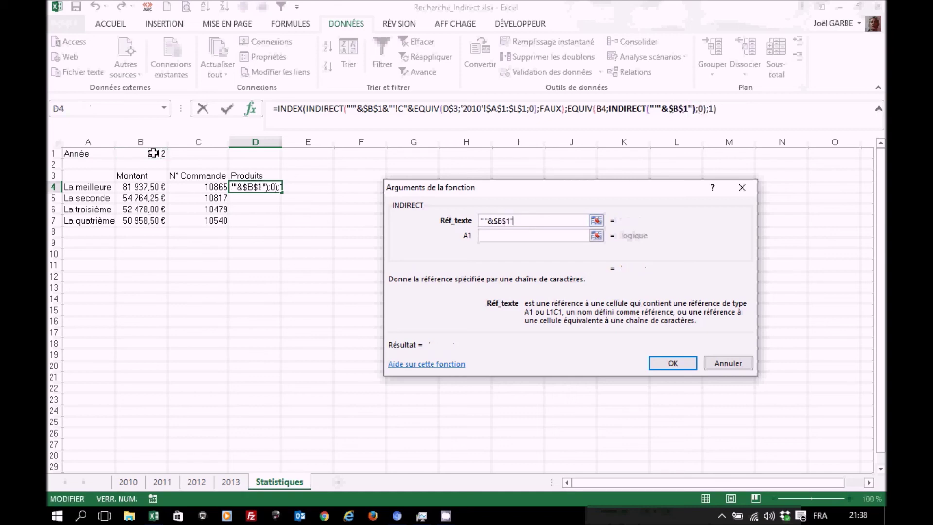
pyautogui.write('"!')
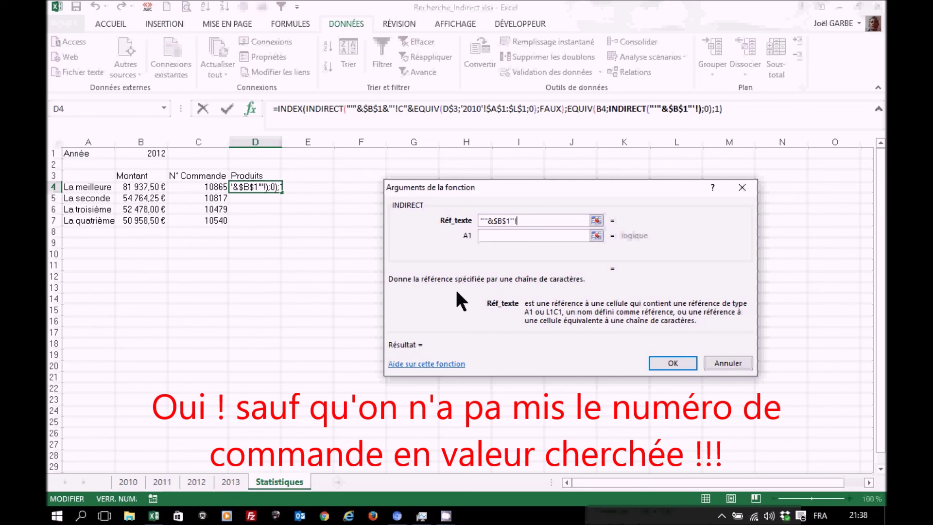
pyautogui.write('A:AZ')
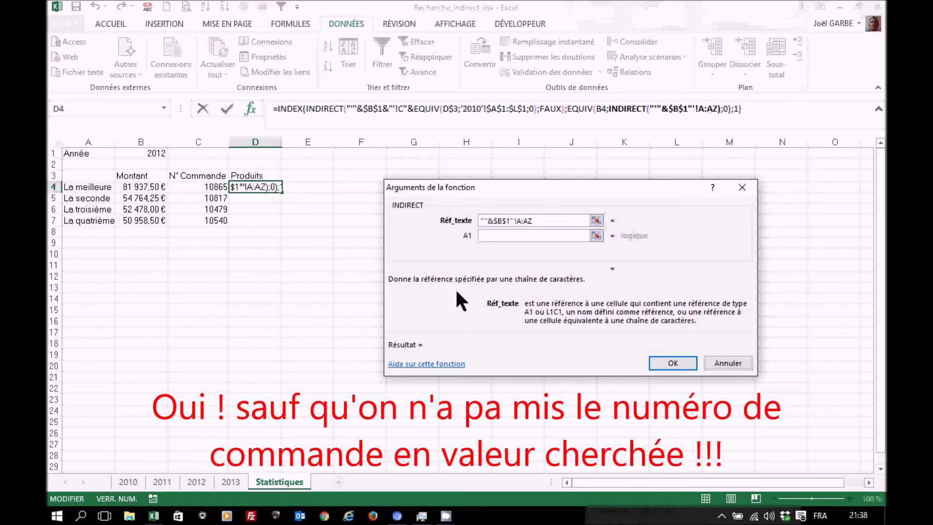
pyautogui.press('BackSpace')
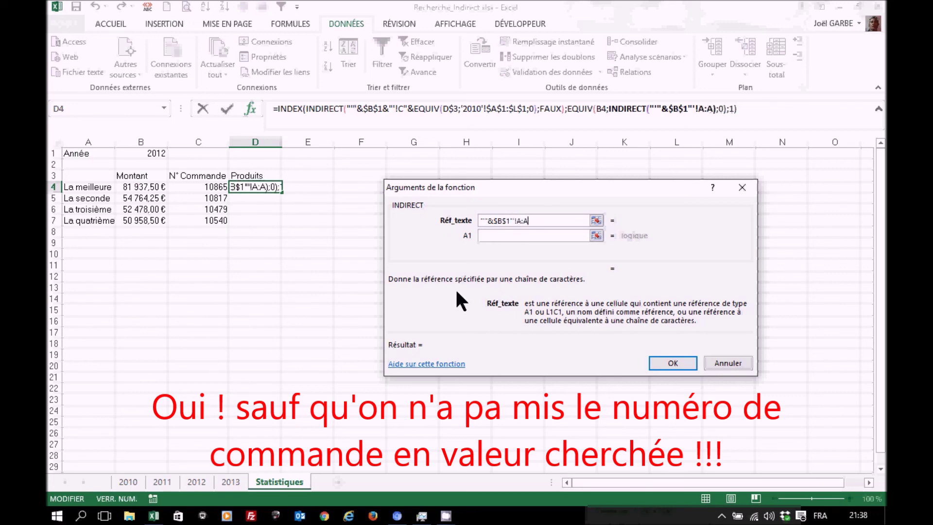
pyautogui.write('"')
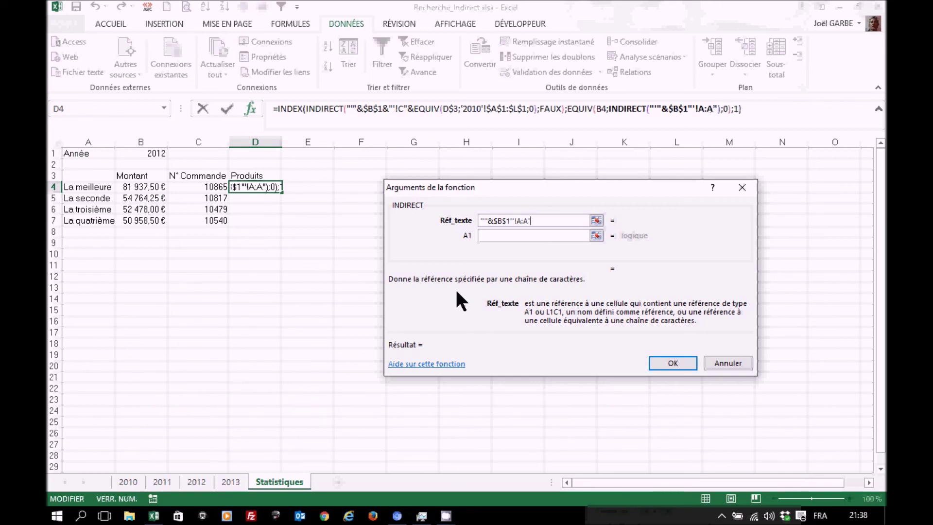
pyautogui.click(490, 232)
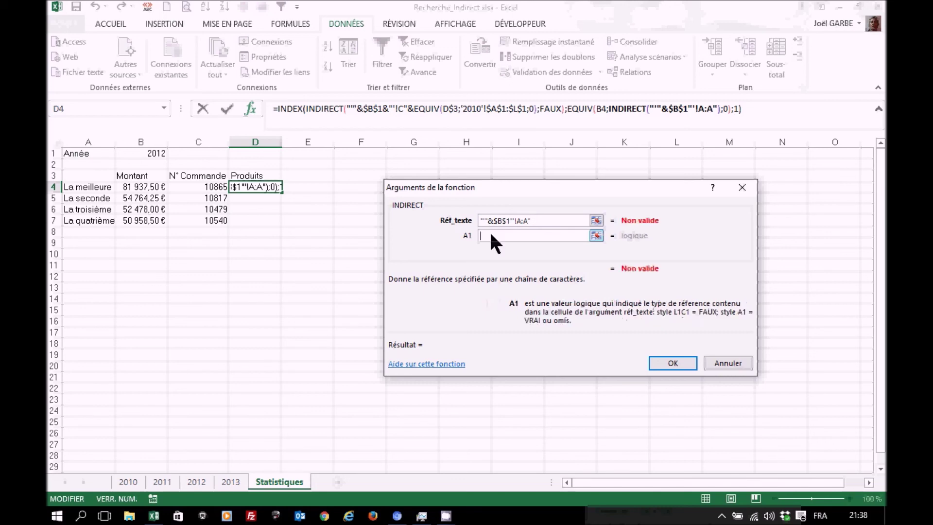
pyautogui.click(510, 222)
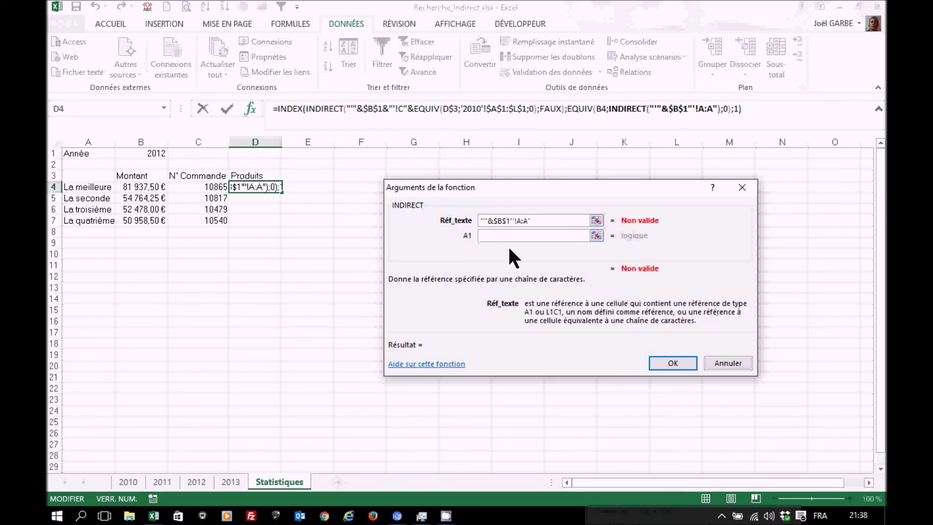
pyautogui.write('&')
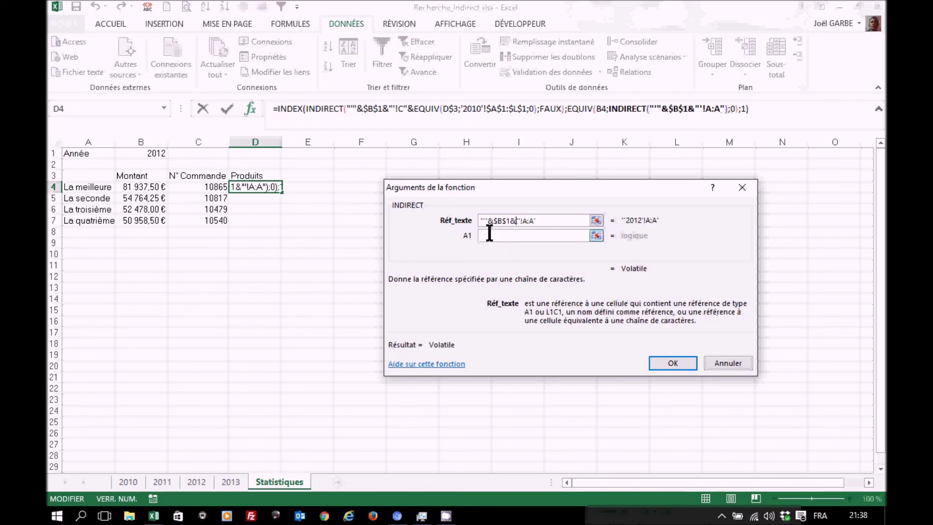
pyautogui.click(489, 235)
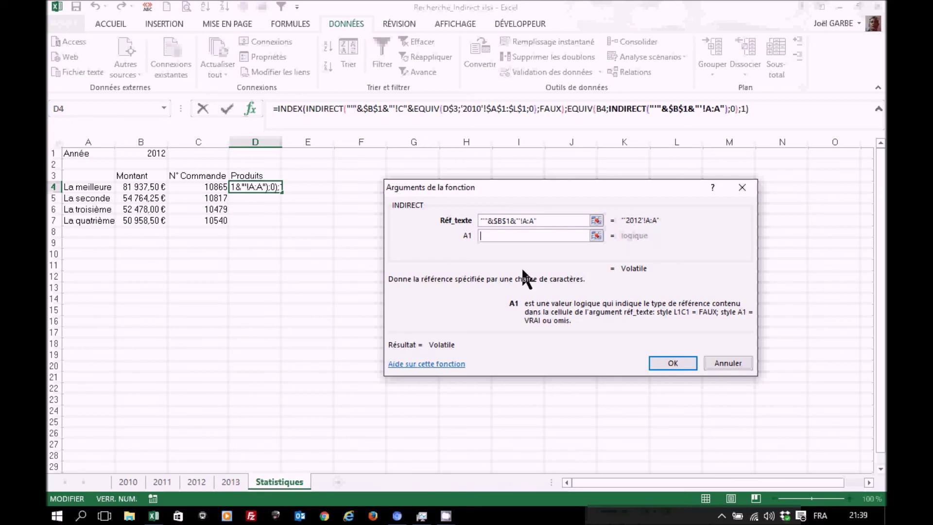
# Set the nested INDIRECT's A1 argument to VRAI and validate the formula in D4.
pyautogui.write('VRAI')
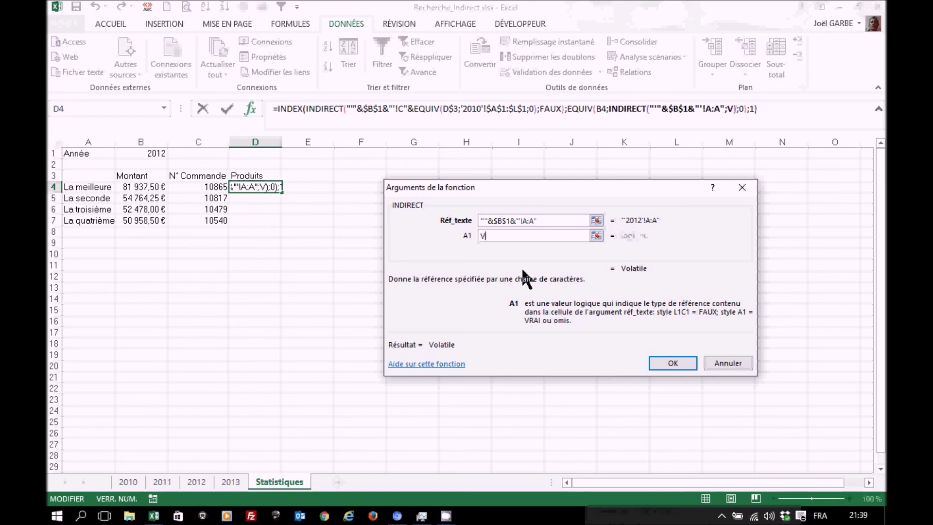
pyautogui.click(672, 363)
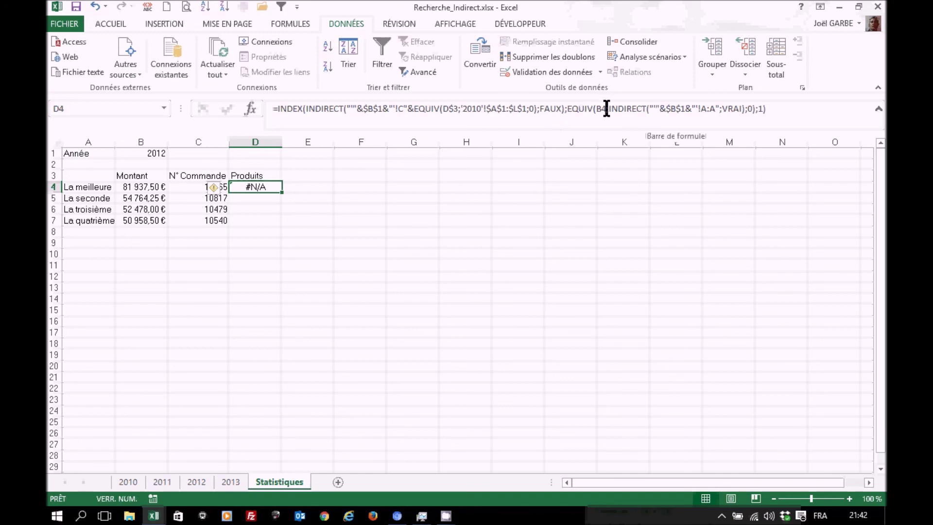
# Replace the value looked up by D4's second EQUIV with C4, and fill the formula down to D7.
pyautogui.moveTo(596, 109); pyautogui.dragTo(607, 109)
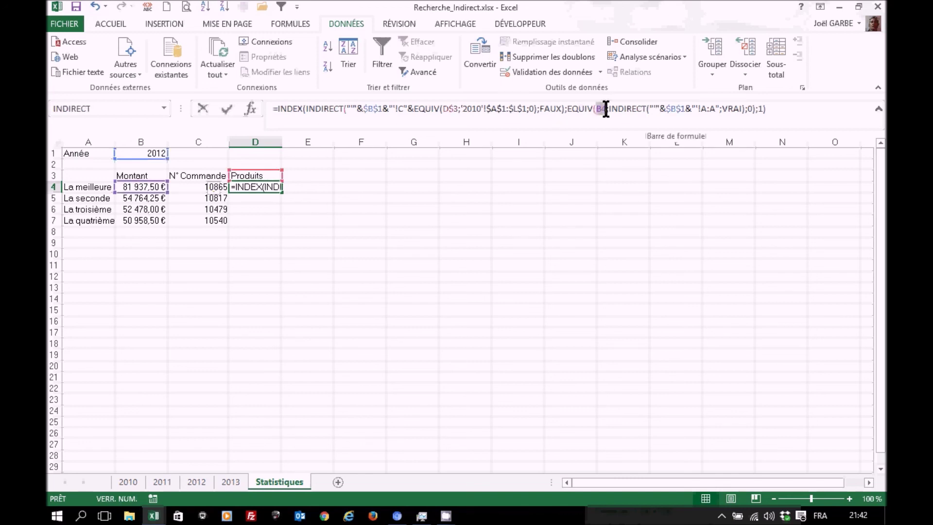
pyautogui.click(188, 185)
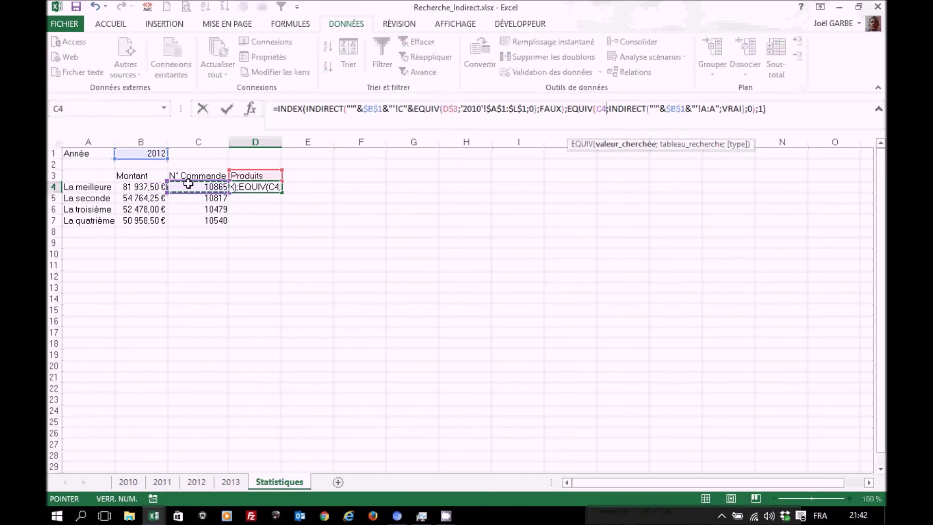
pyautogui.press('Return')
pyautogui.click(260, 188)
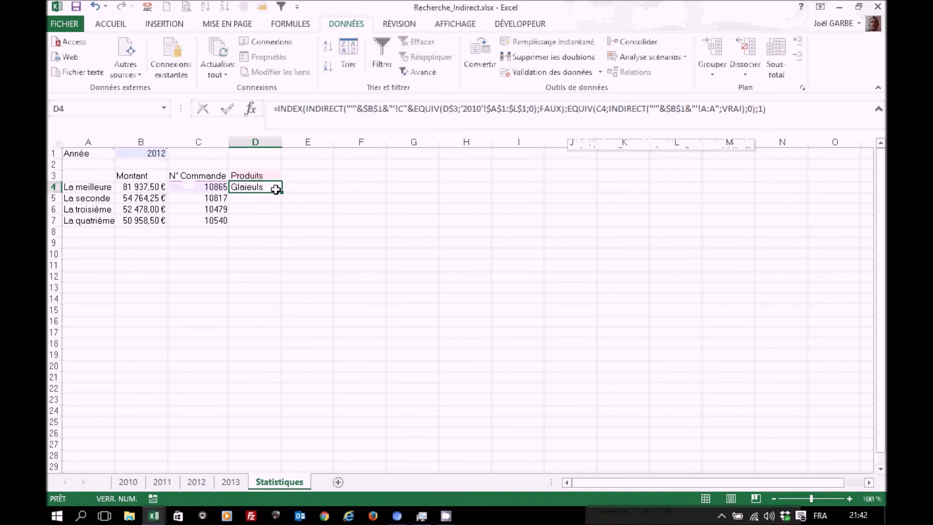
pyautogui.moveTo(282, 192); pyautogui.dragTo(282, 226)
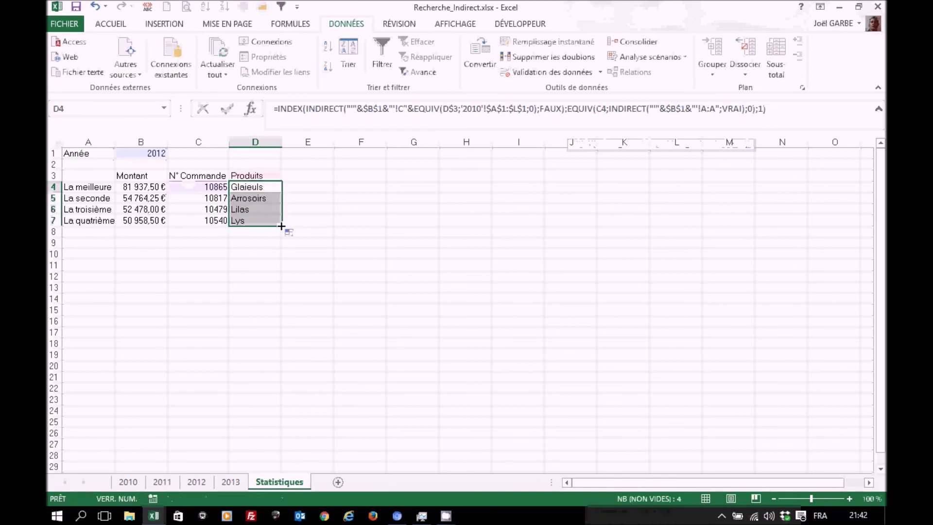
# Choose Type as the field heading in D3 to test the formulas.
pyautogui.click(267, 176)
pyautogui.click(287, 175)
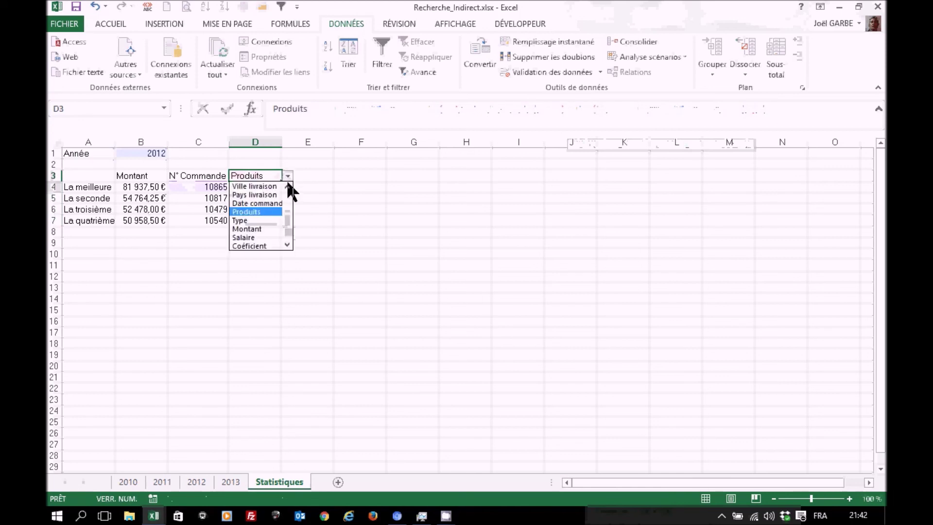
pyautogui.click(267, 222)
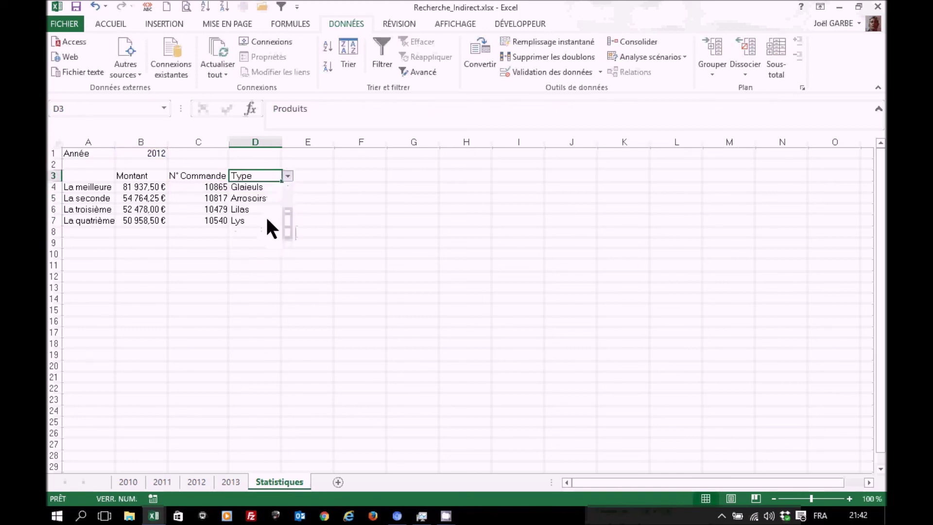
# Choose Pays livraison as the field heading in D3.
pyautogui.click(288, 176)
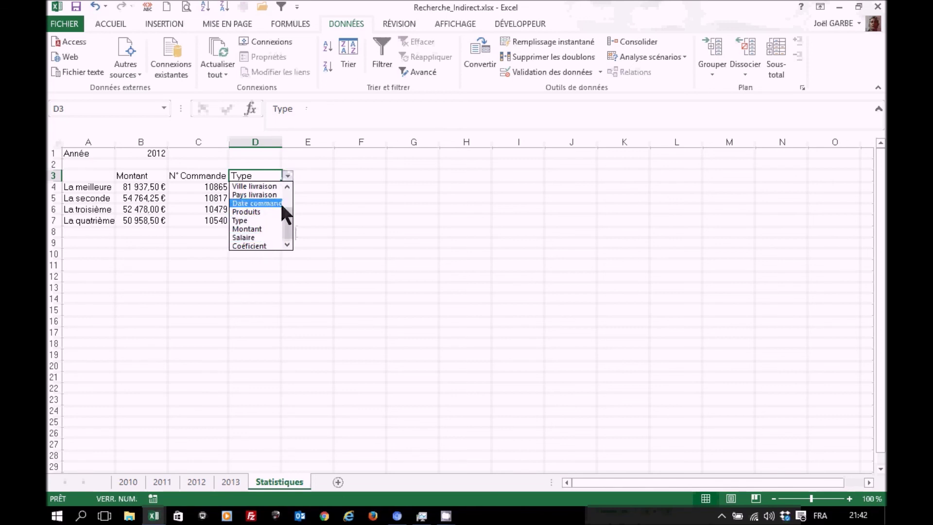
pyautogui.scroll(1, 281, 207)
pyautogui.click(266, 198)
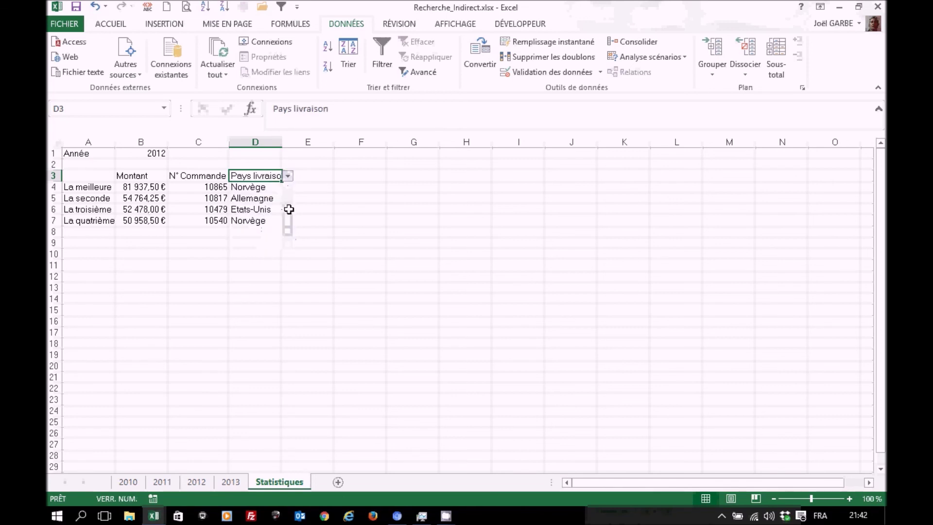
# Sort the 2012 sheet by Montant in descending order to check the Statistiques results.
pyautogui.click(197, 481)
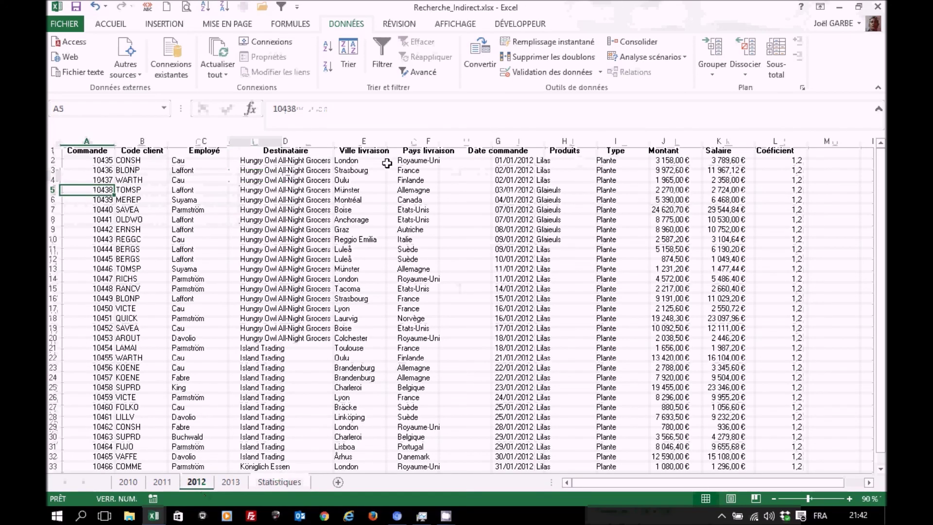
pyautogui.click(668, 174)
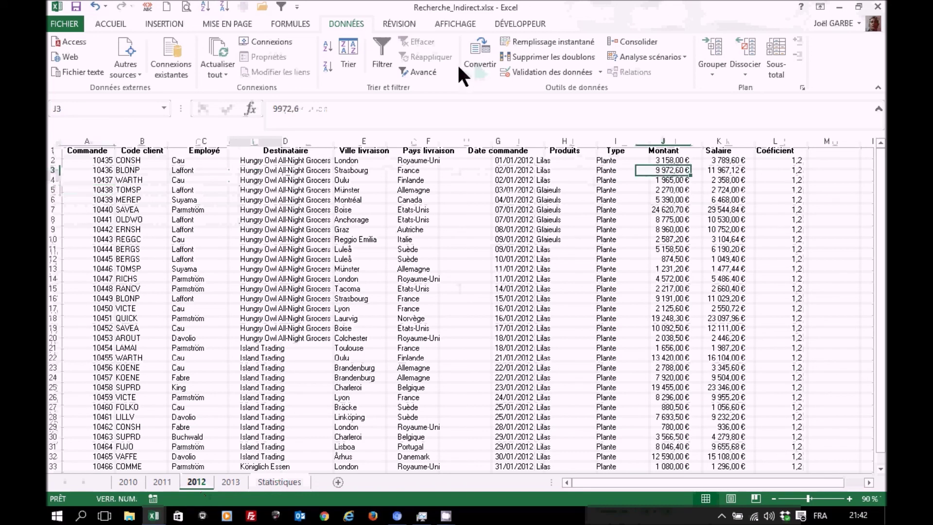
pyautogui.click(328, 66)
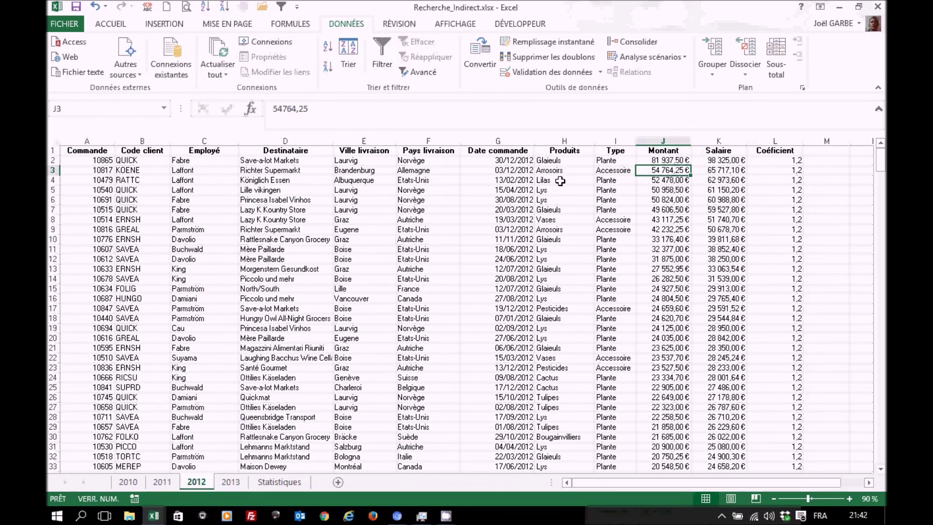
# Sort the 2012 sheet by Commande in ascending order and return to the Statistiques sheet.
pyautogui.click(92, 178)
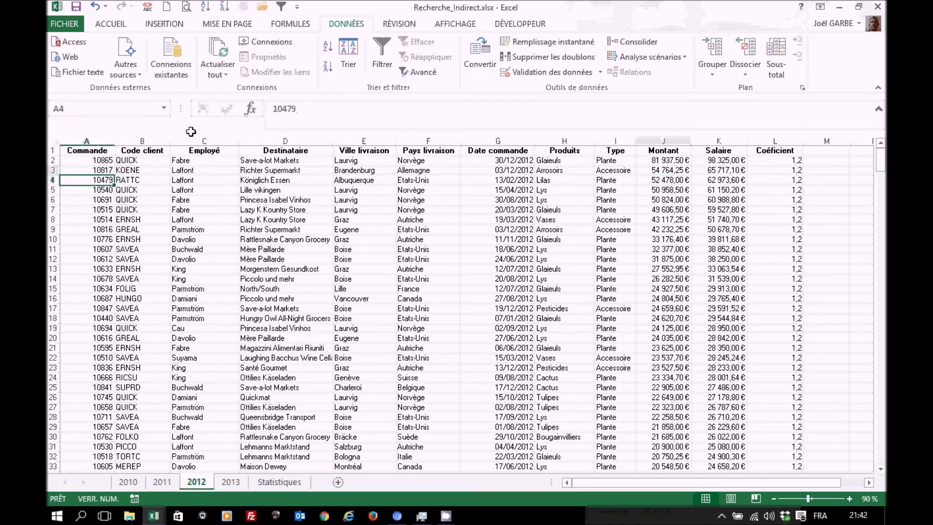
pyautogui.click(328, 47)
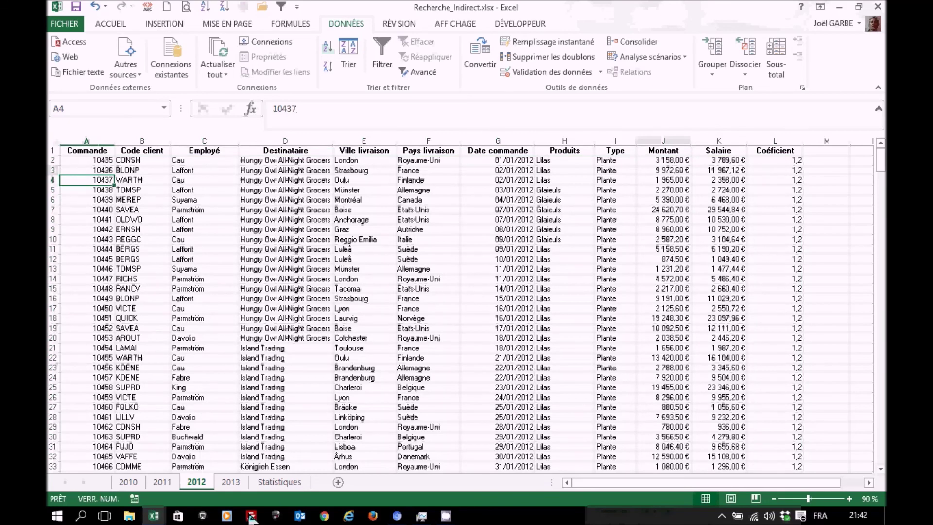
pyautogui.click(290, 482)
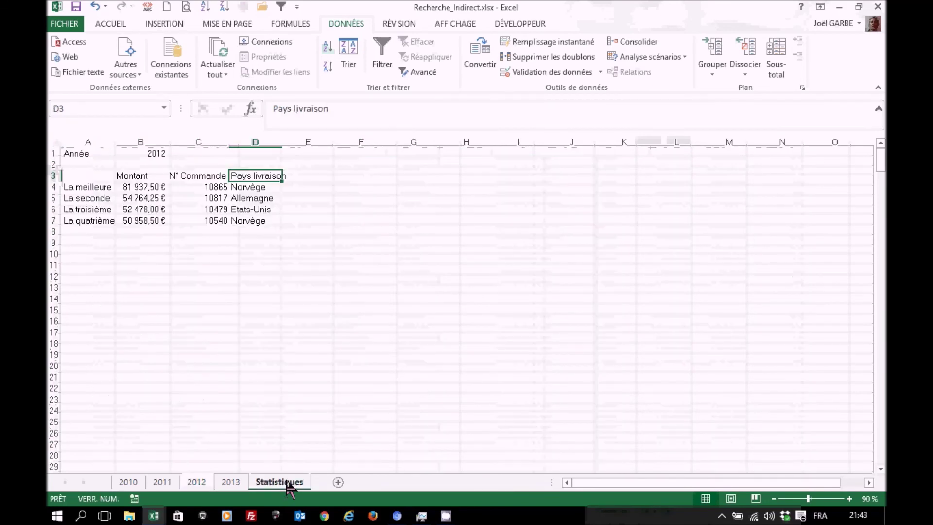
# Examine the formulas in D4 and B4 on the Statistiques sheet.
pyautogui.click(262, 191)
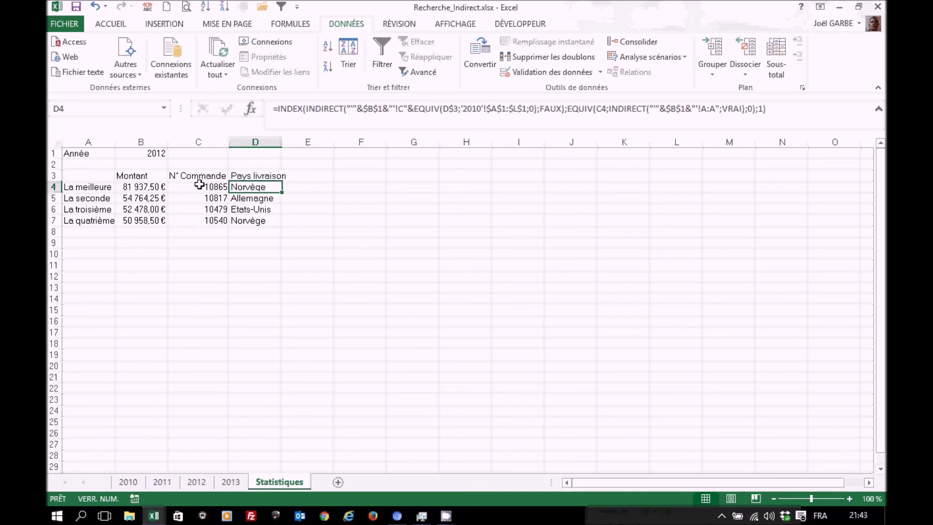
pyautogui.click(145, 188)
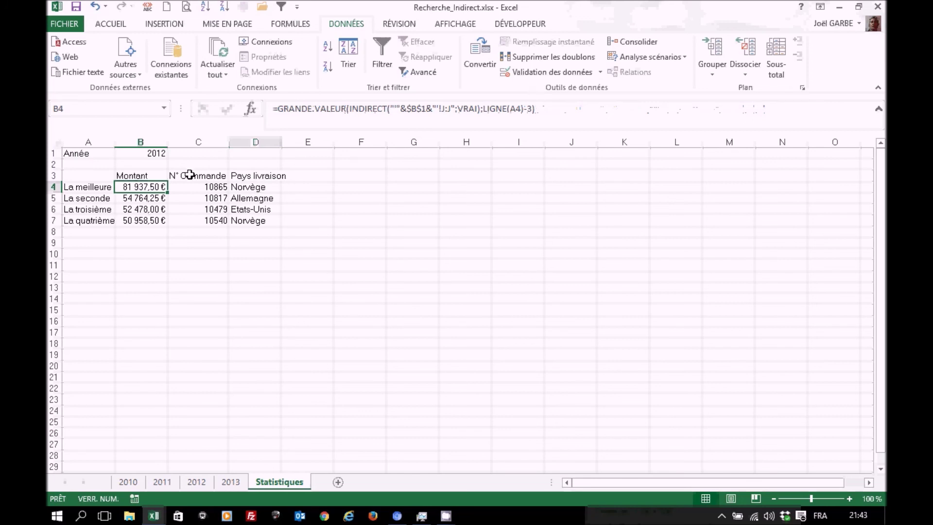
pyautogui.click(263, 188)
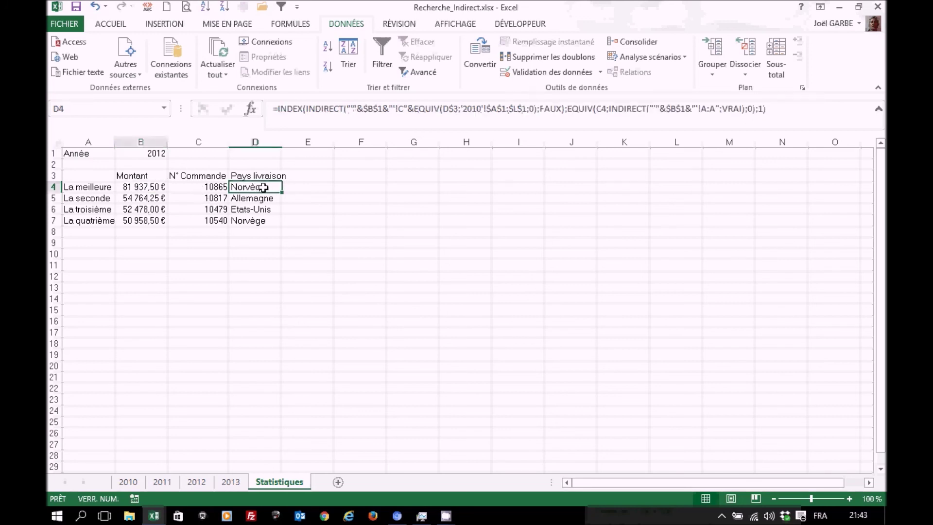